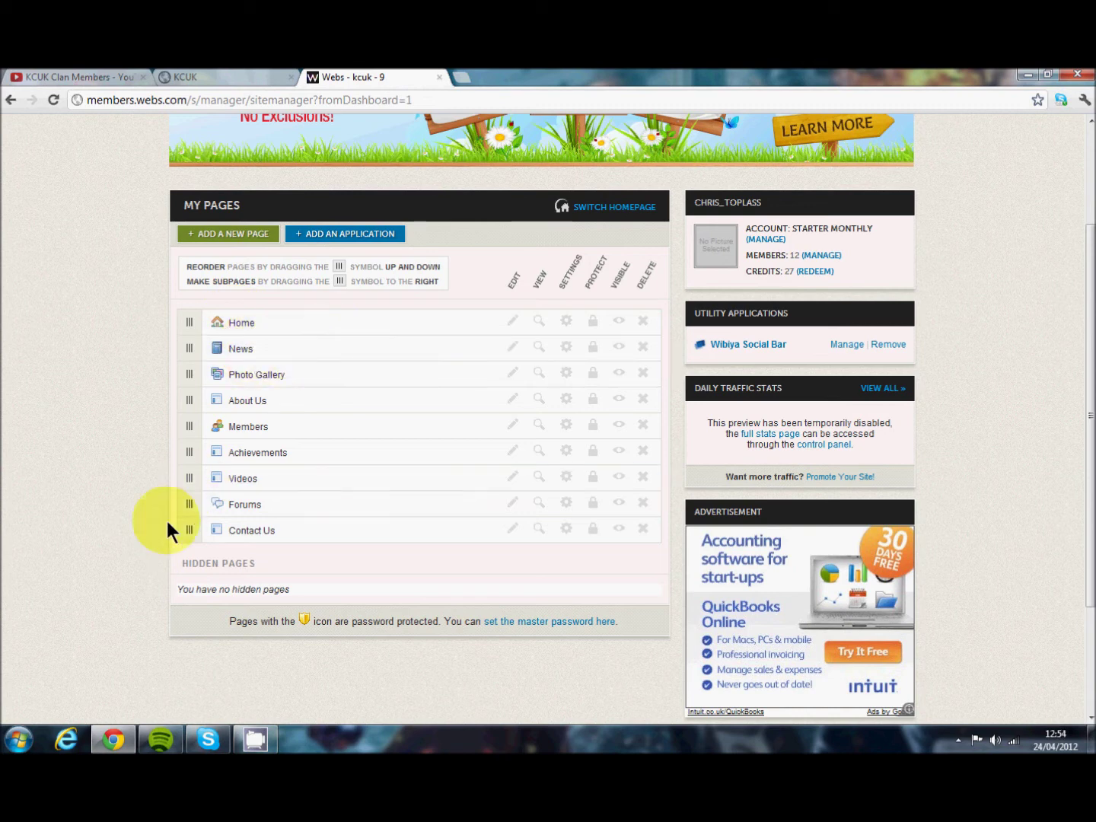
- Browse the application store and the ContactMe app page, and return to the site's page list
mouse_move(182, 501)
left_mouse_down()
mouse_move(194, 453)
mouse_move(191, 504)
left_mouse_up()
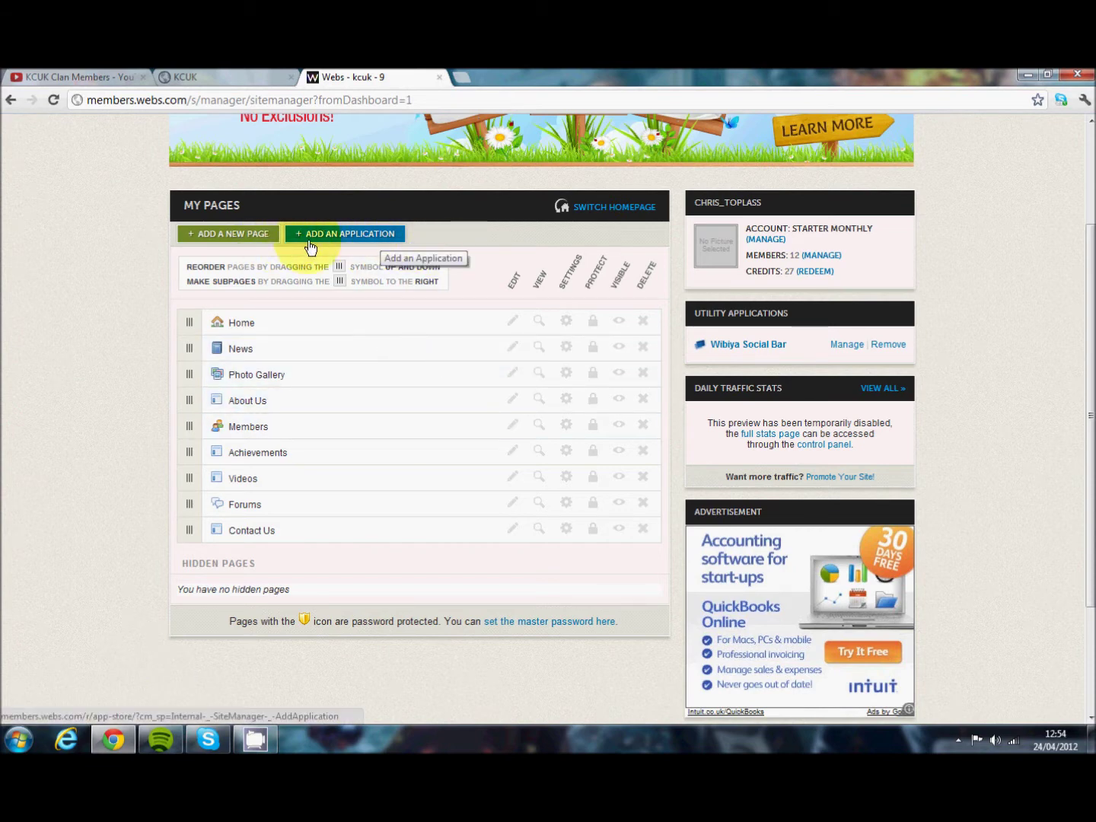
left_click(386, 239)
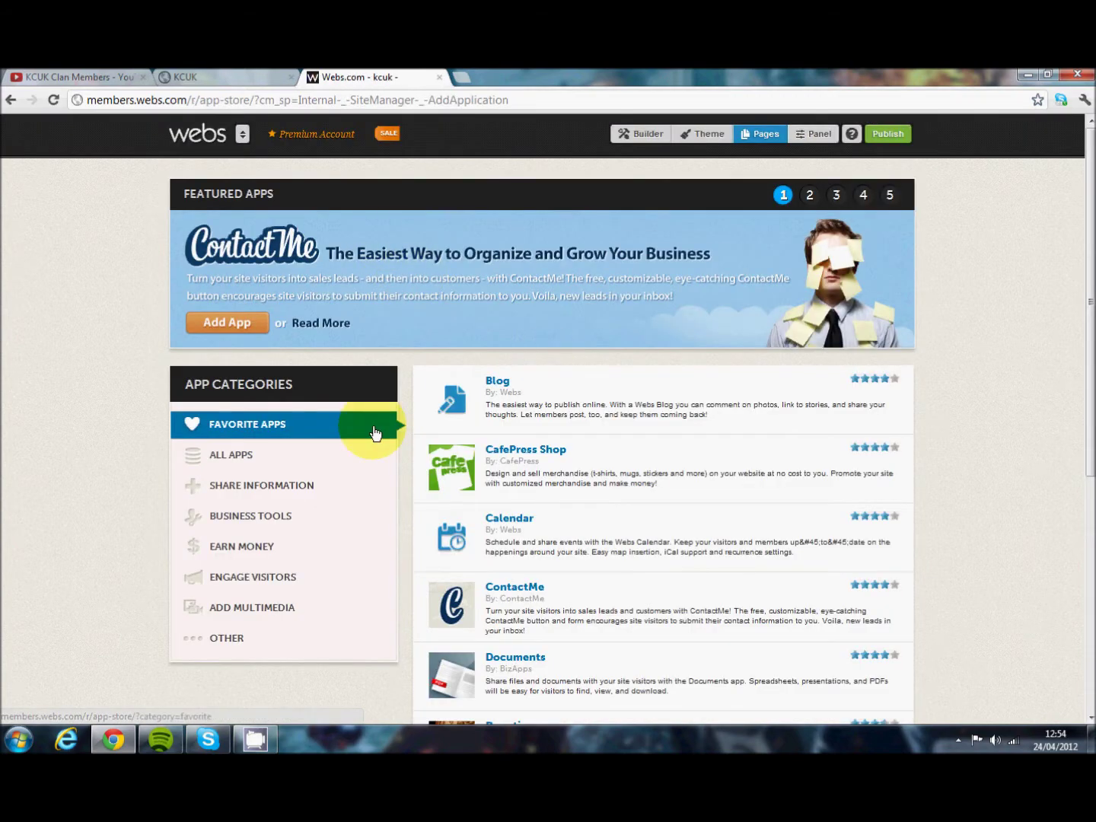
scroll(387, 434, "down", 2)
scroll(509, 497, "down", 2)
scroll(521, 502, "up", 1)
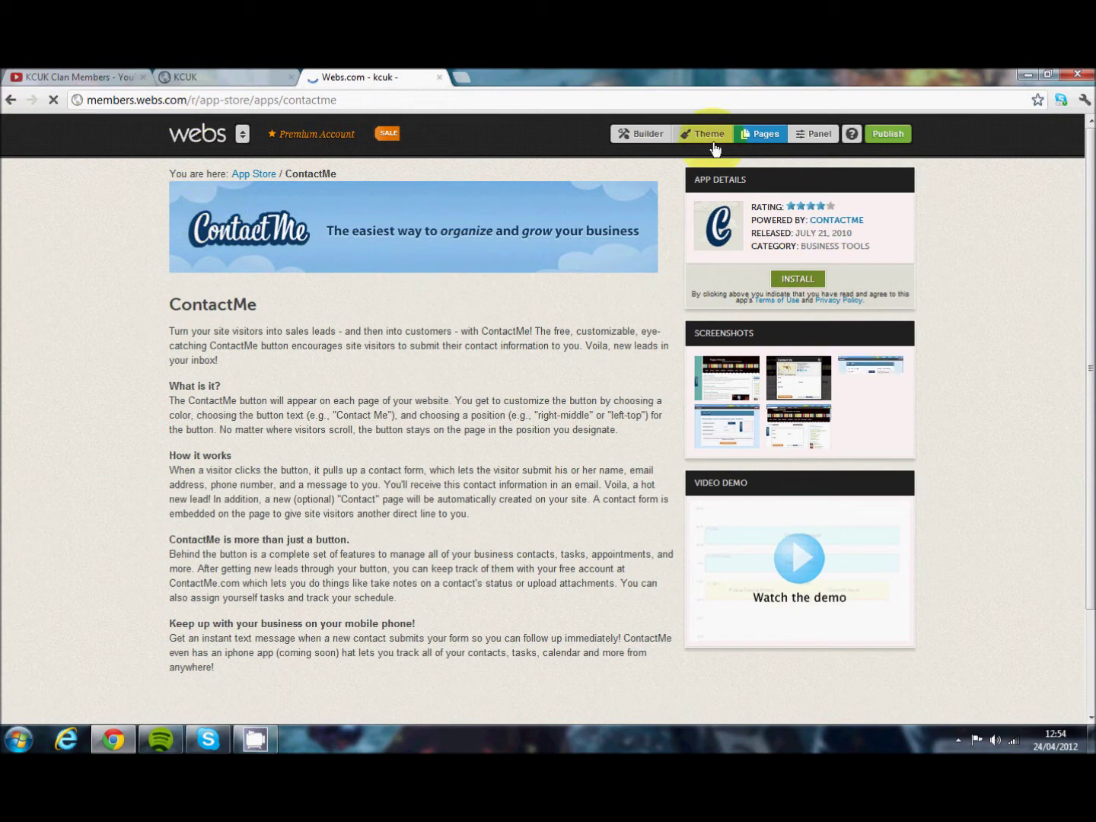
left_click(757, 135)
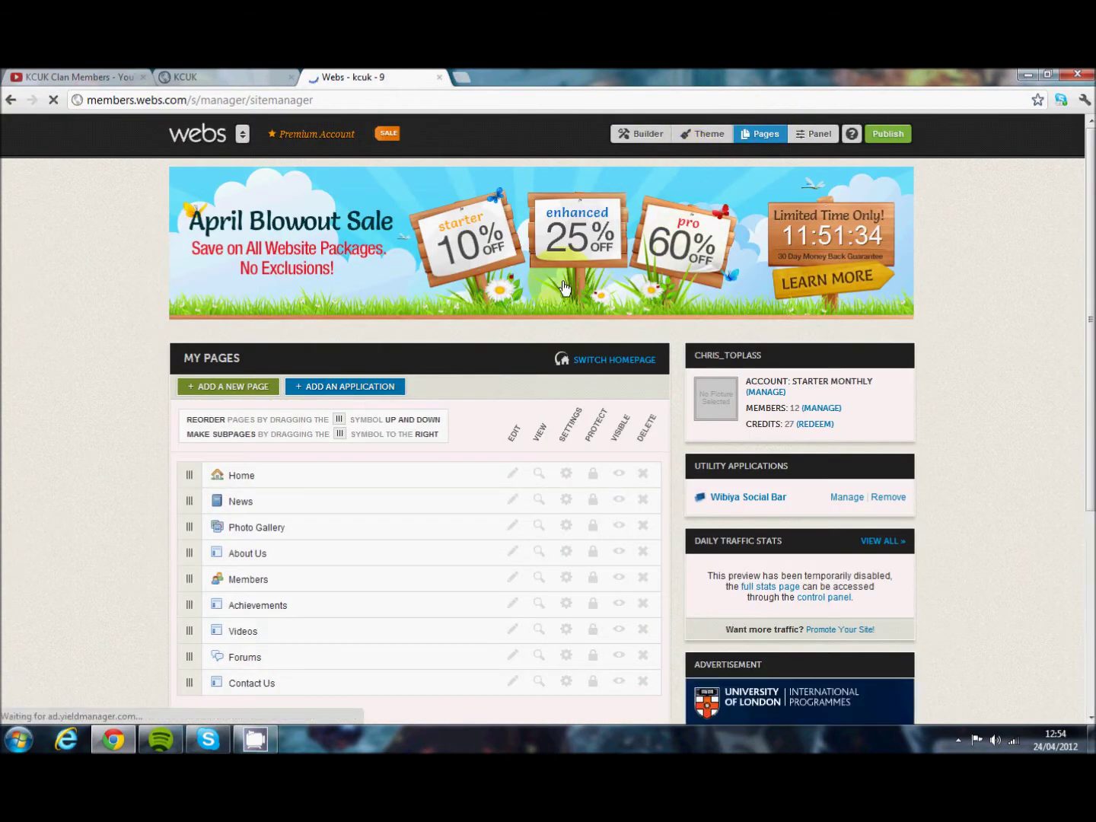
- Create a new standard page with the Standard layout, named "test page"
scroll(456, 414, "down", 1)
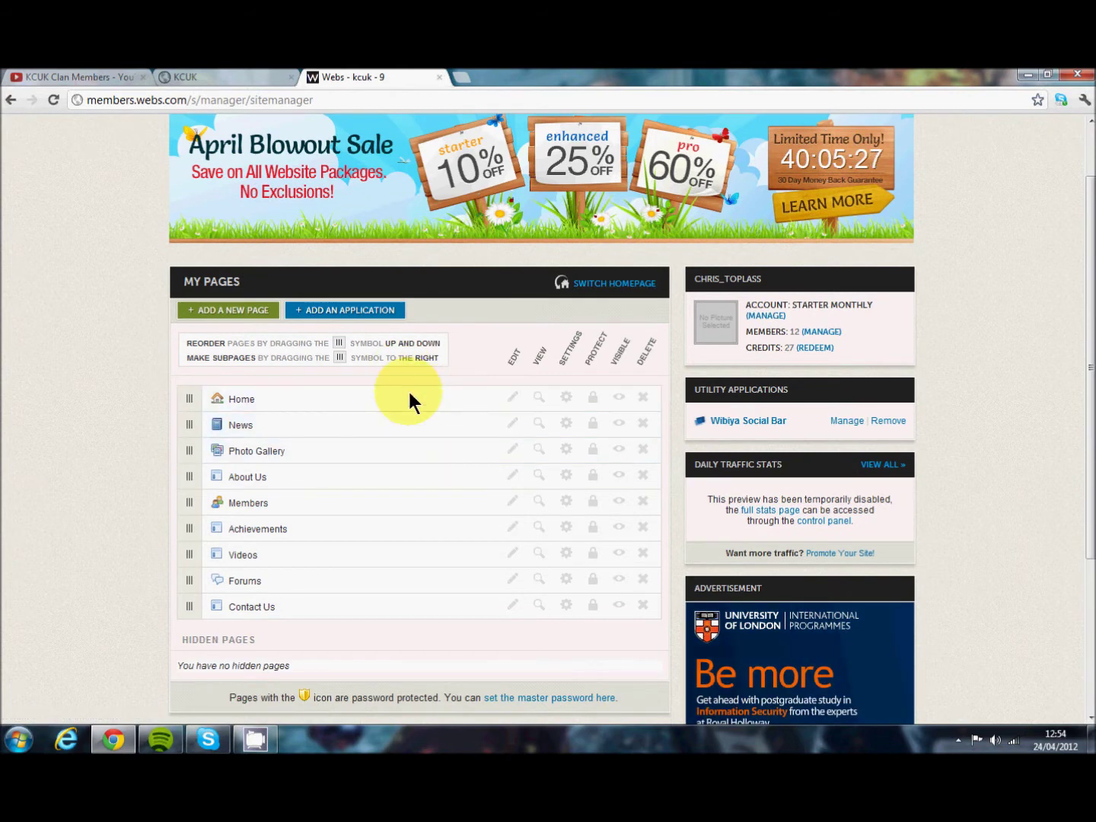
left_click(238, 310)
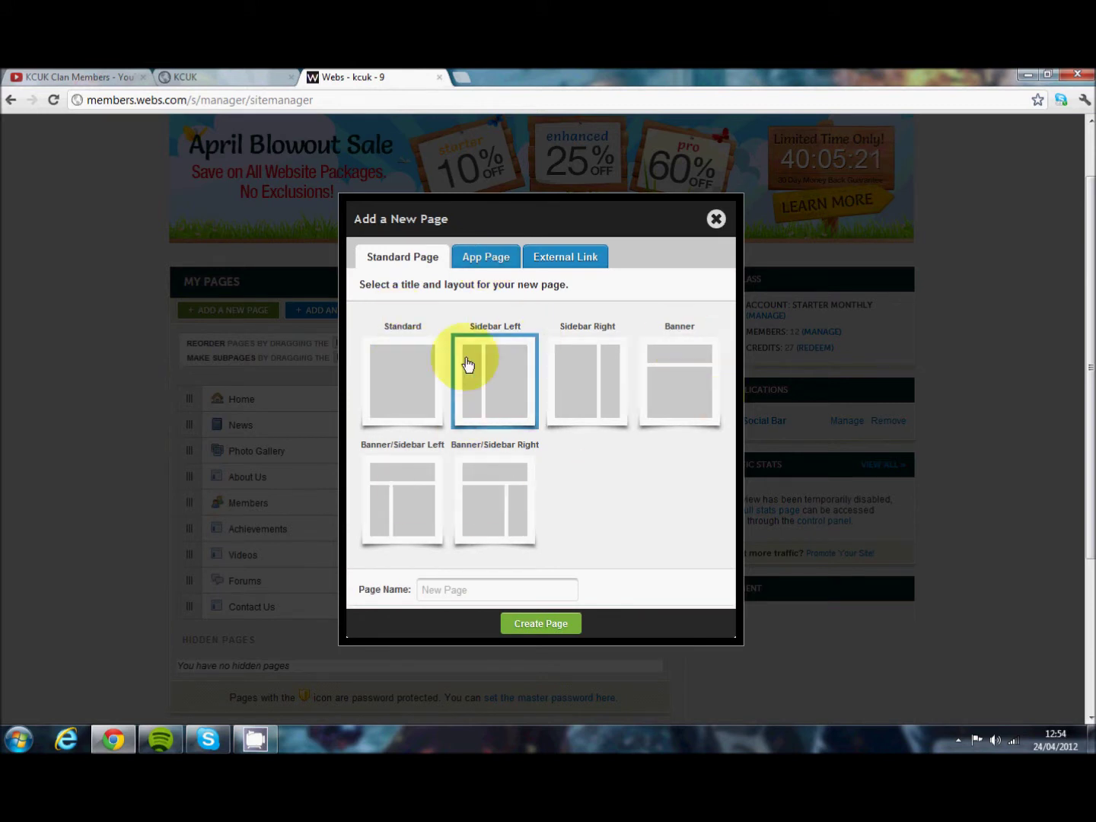
left_click(485, 257)
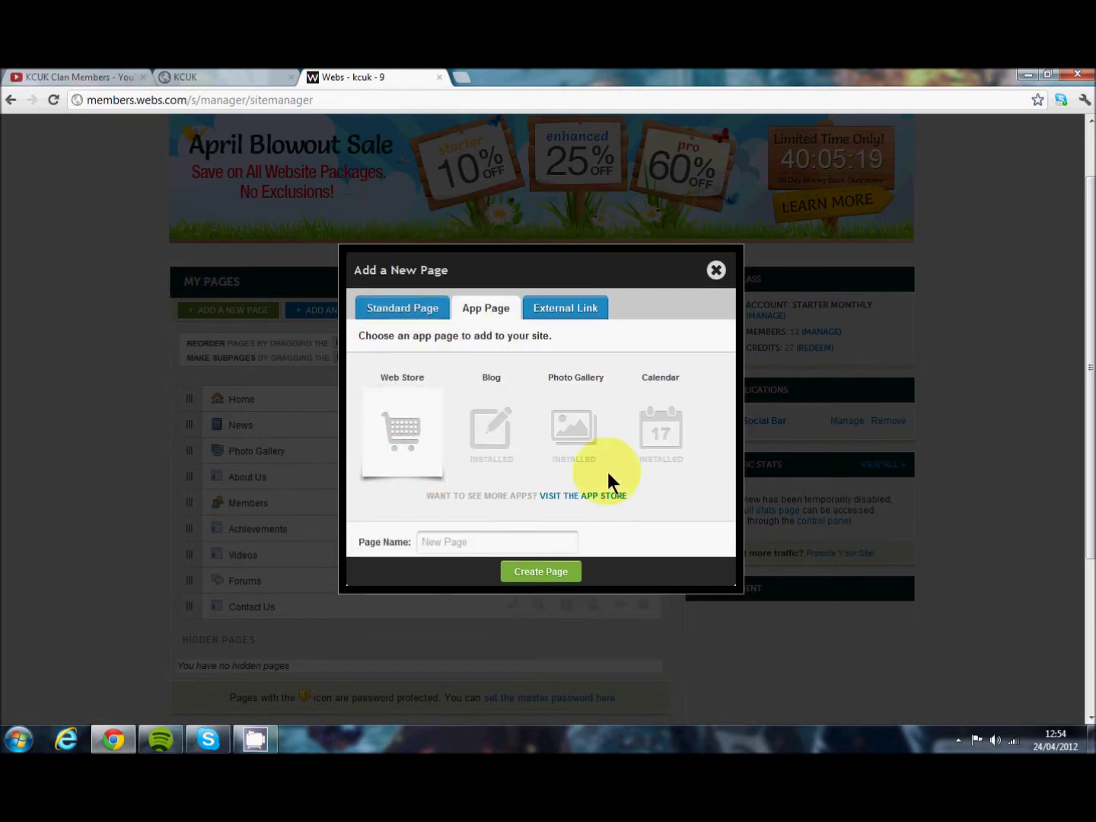
left_click(569, 309)
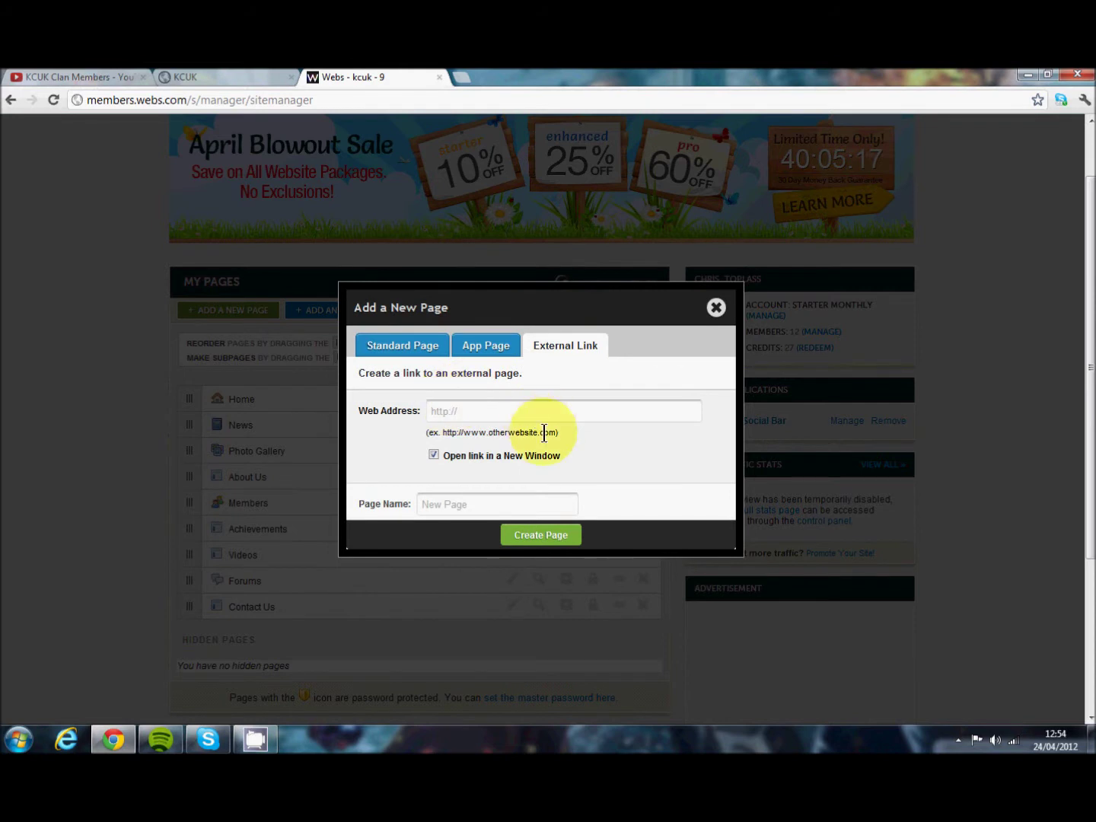
left_click(407, 346)
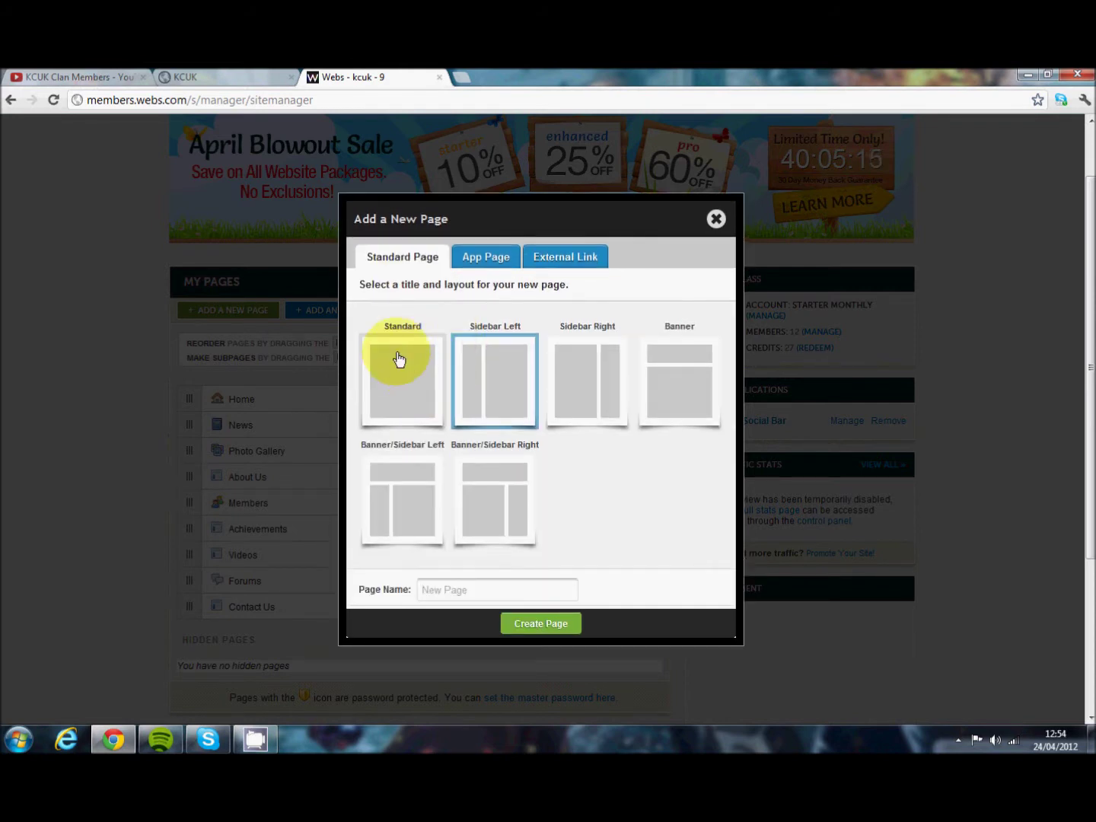
left_click(399, 359)
left_click(447, 589)
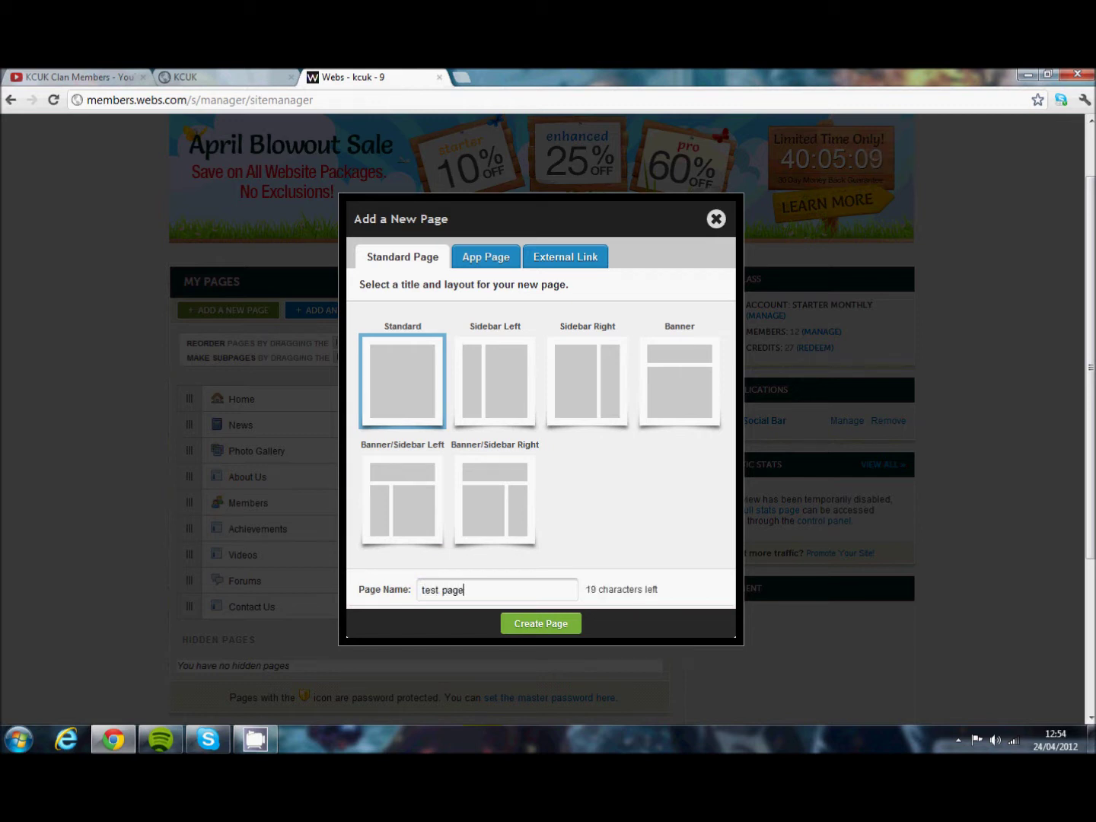
left_click(527, 628)
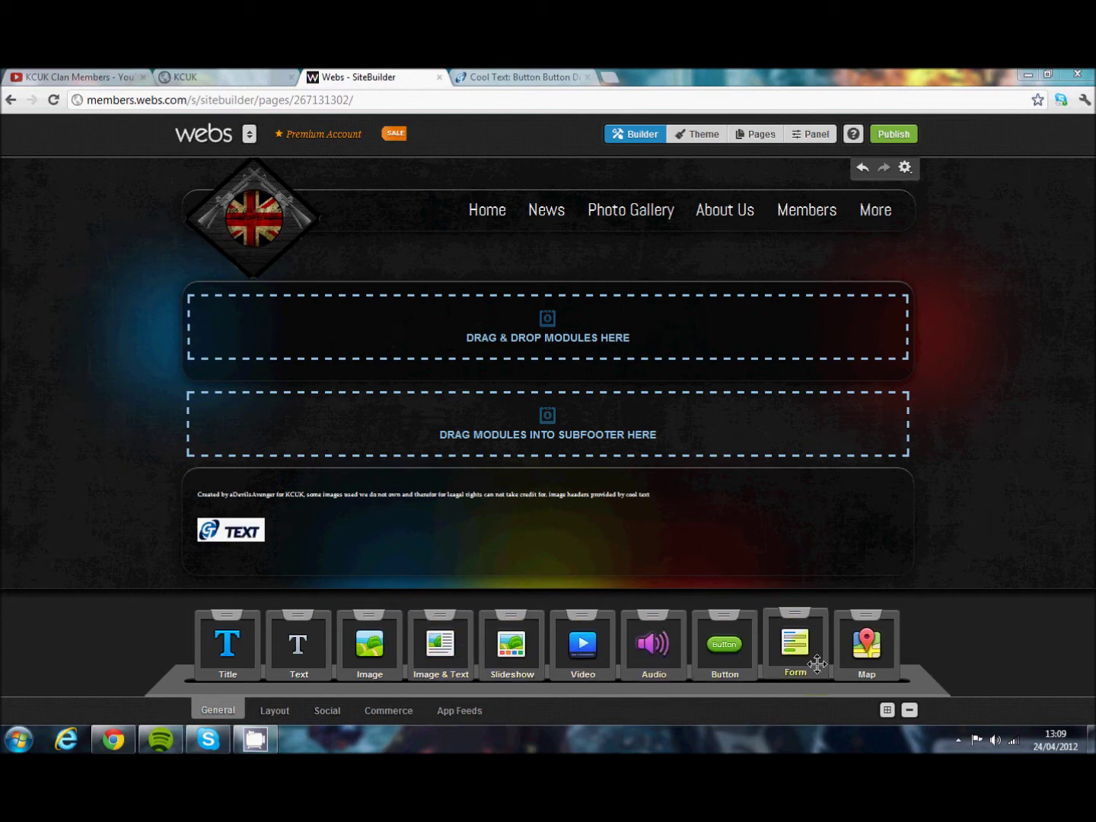
- Add a Title module to the page's main content area and replace its placeholder text with "HI :D"
left_click_drag(228, 644, 311, 321)
left_click(380, 316)
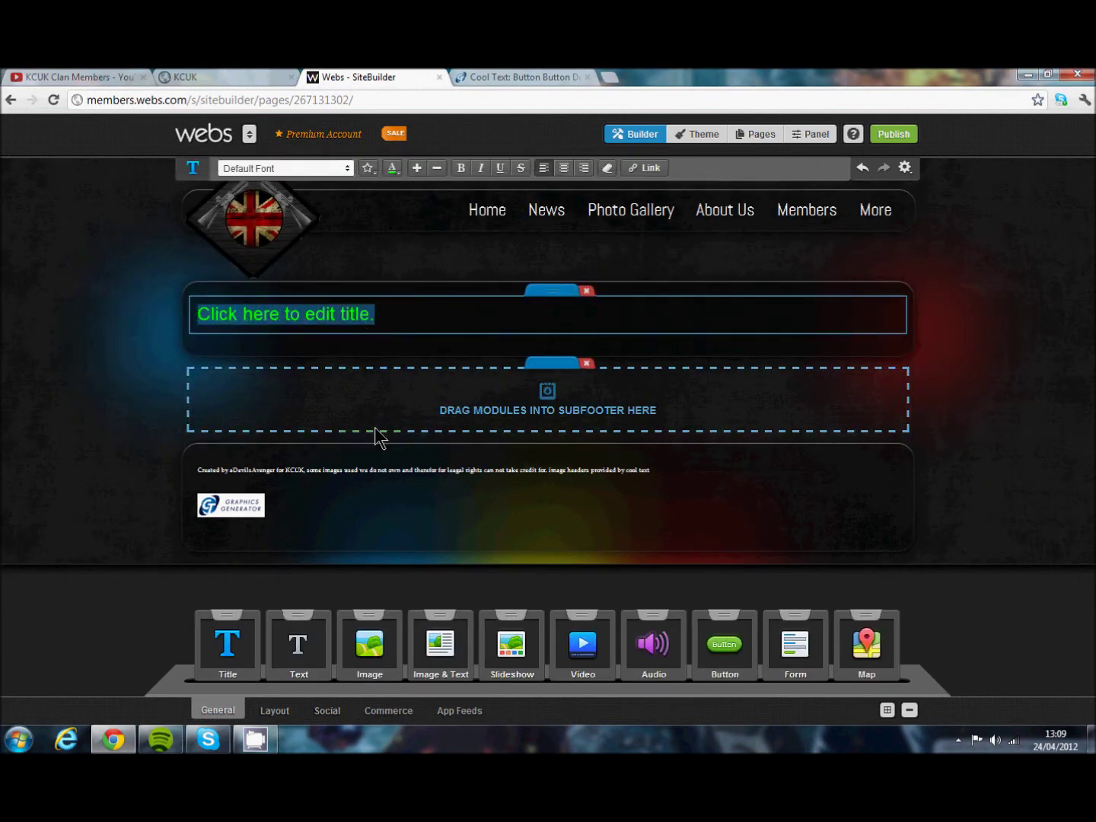
key("BackSpace")
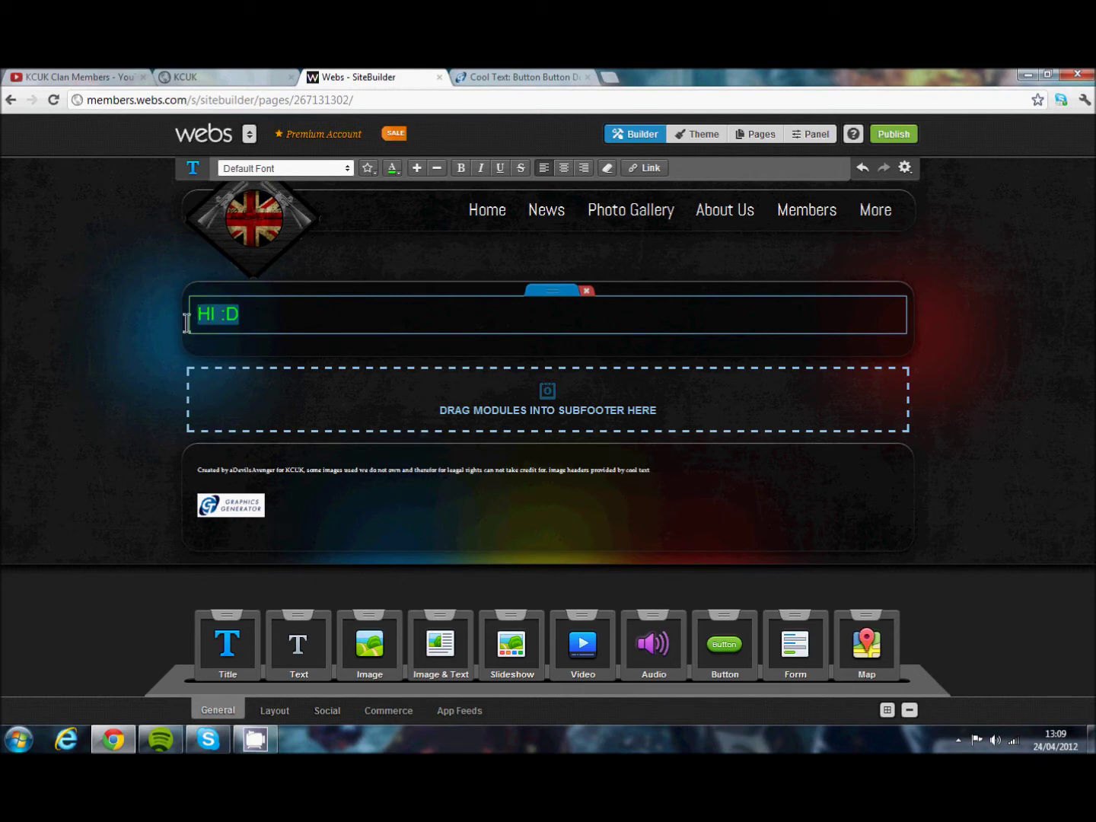
- Set the "HI :D" title's font to Buda and give it the green check-box icon
left_click(345, 172)
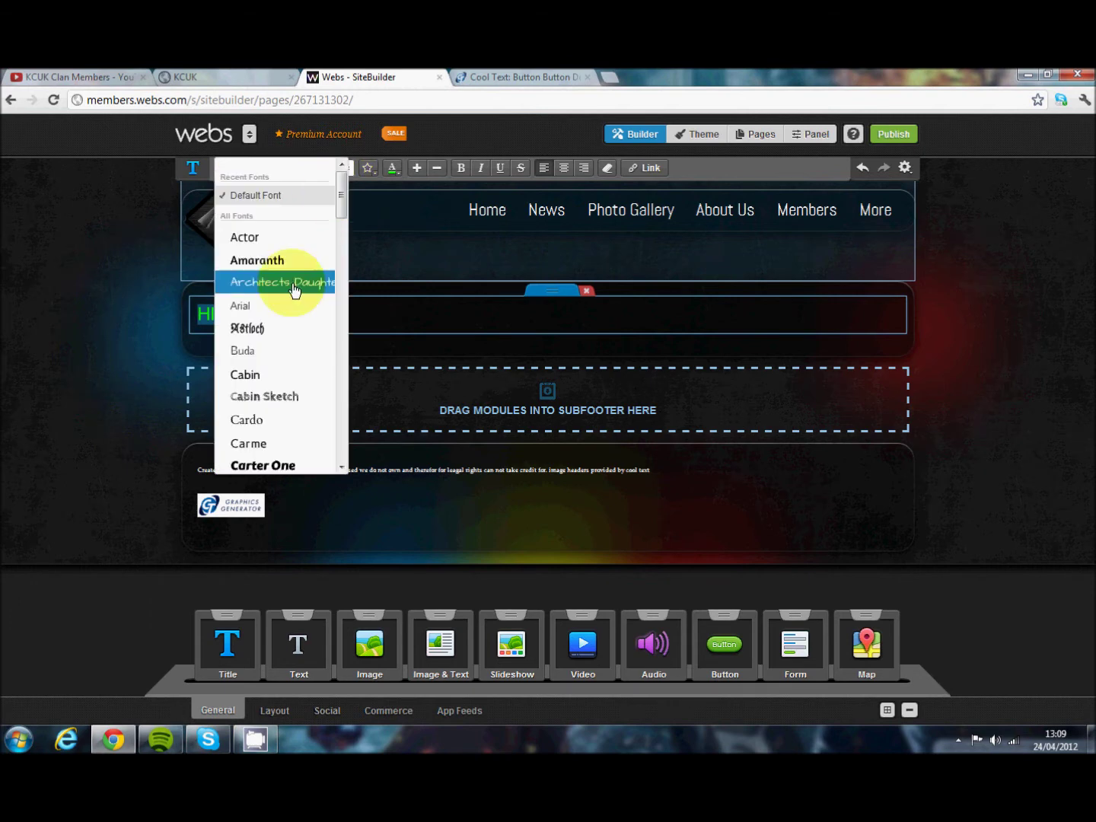
left_click(284, 350)
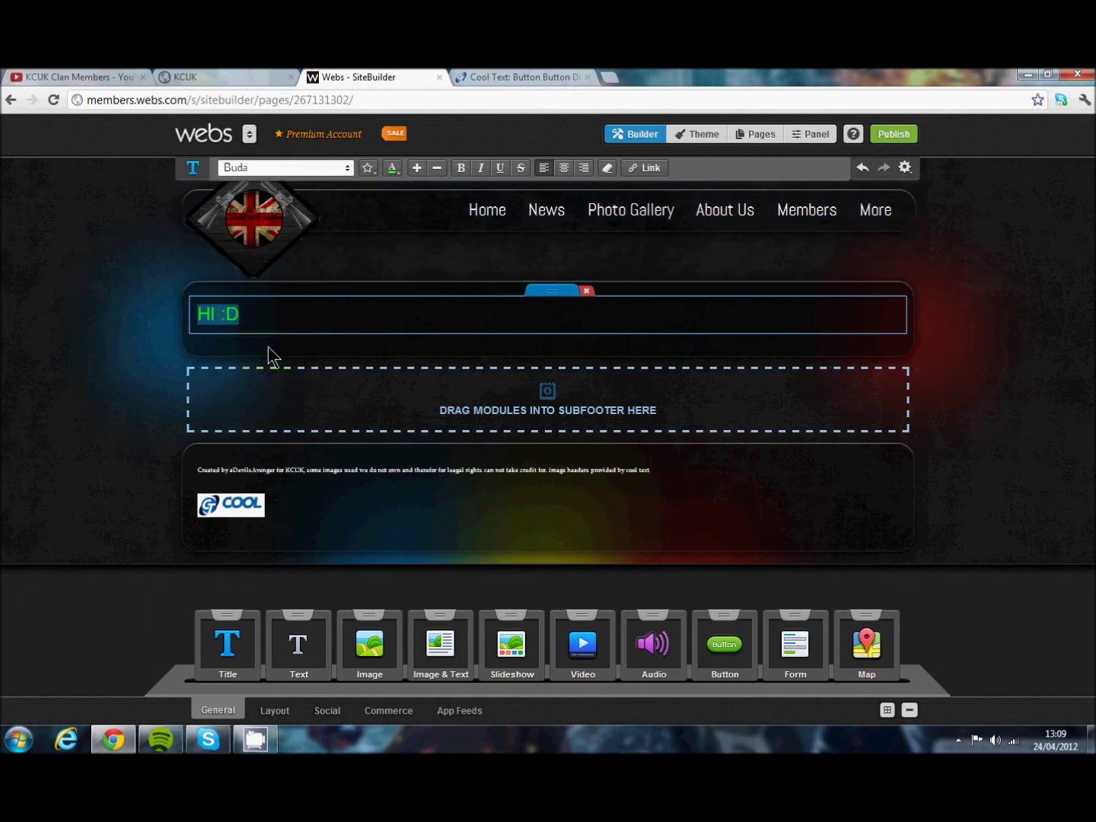
left_click(393, 169)
left_click(366, 169)
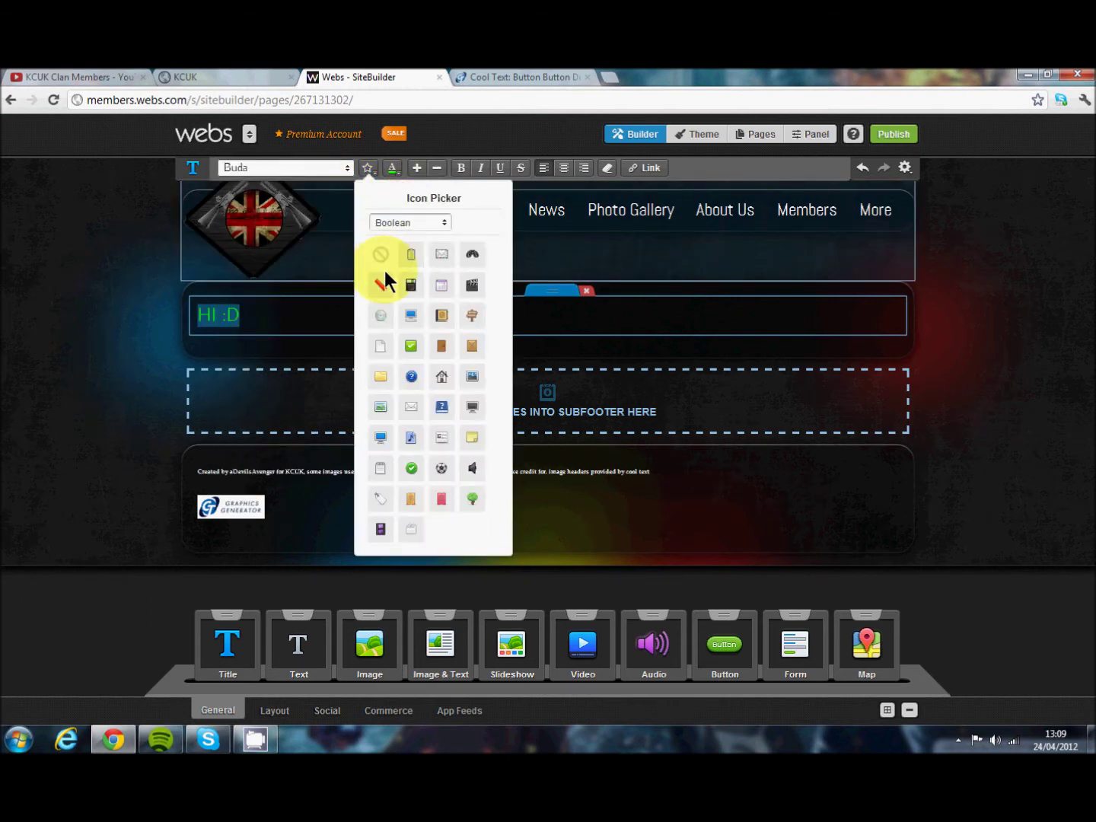
left_click(380, 284)
left_click(411, 347)
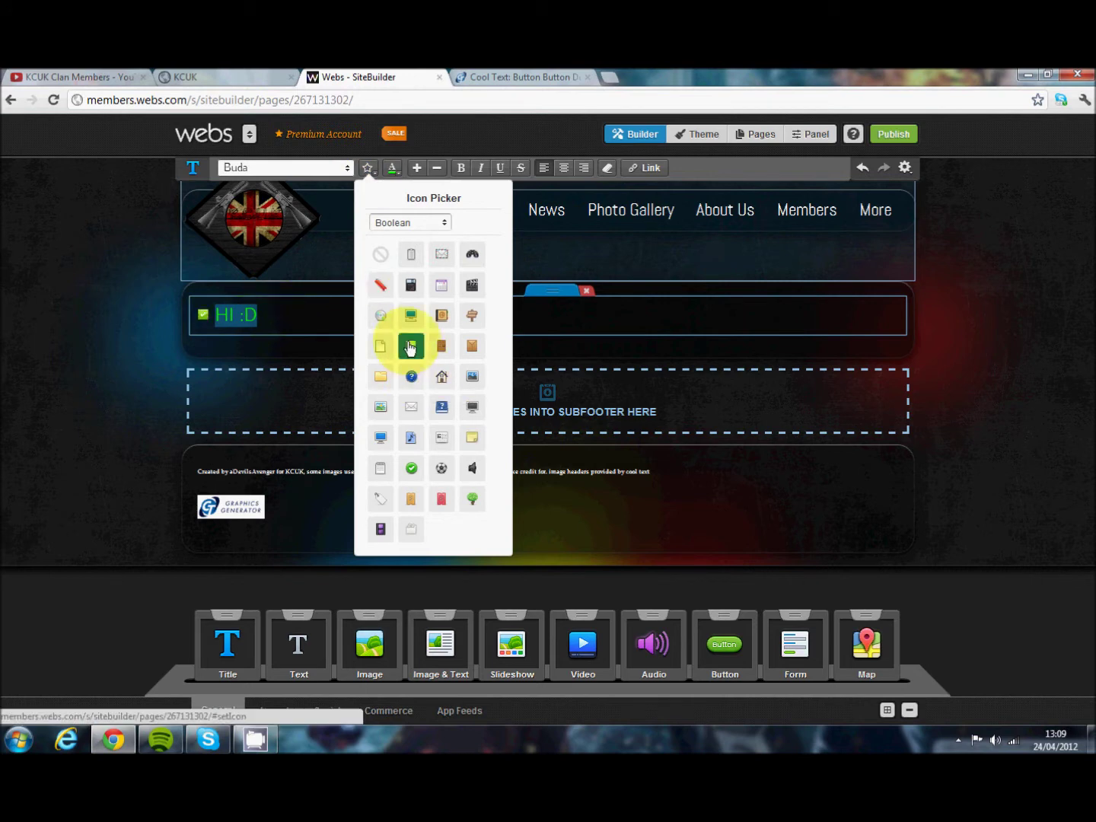
- Enlarge the title text, try centre and right alignment, and align it left again
left_click(413, 170)
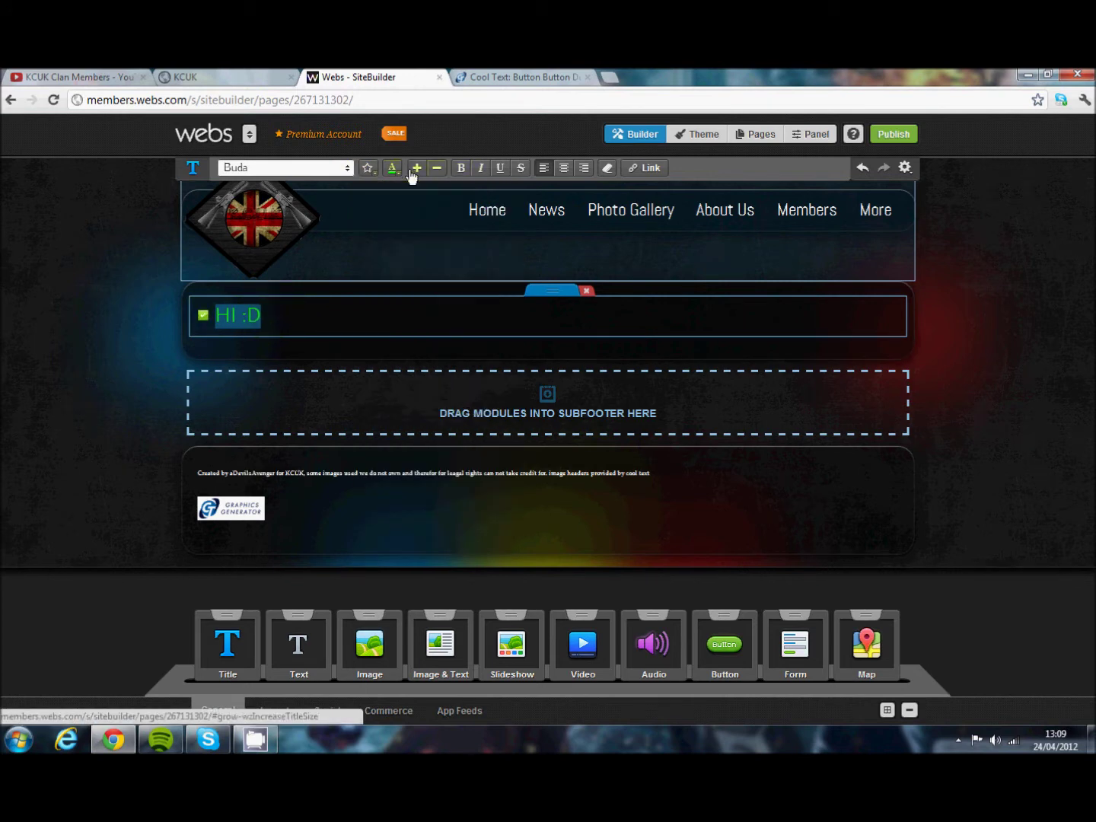
left_click(415, 170)
left_click(565, 168)
left_click(585, 168)
left_click(544, 168)
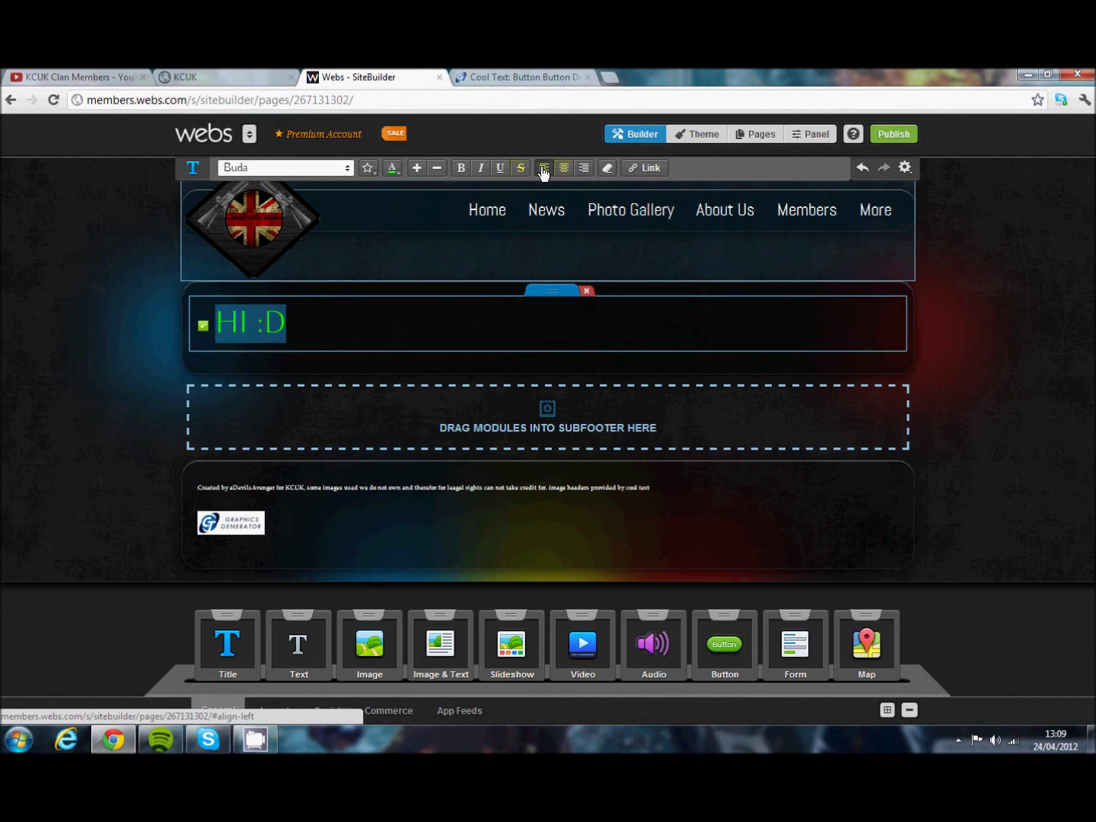
- Review the webpage, email and file link options for the title, and link it to the site's About Us page
left_click(644, 168)
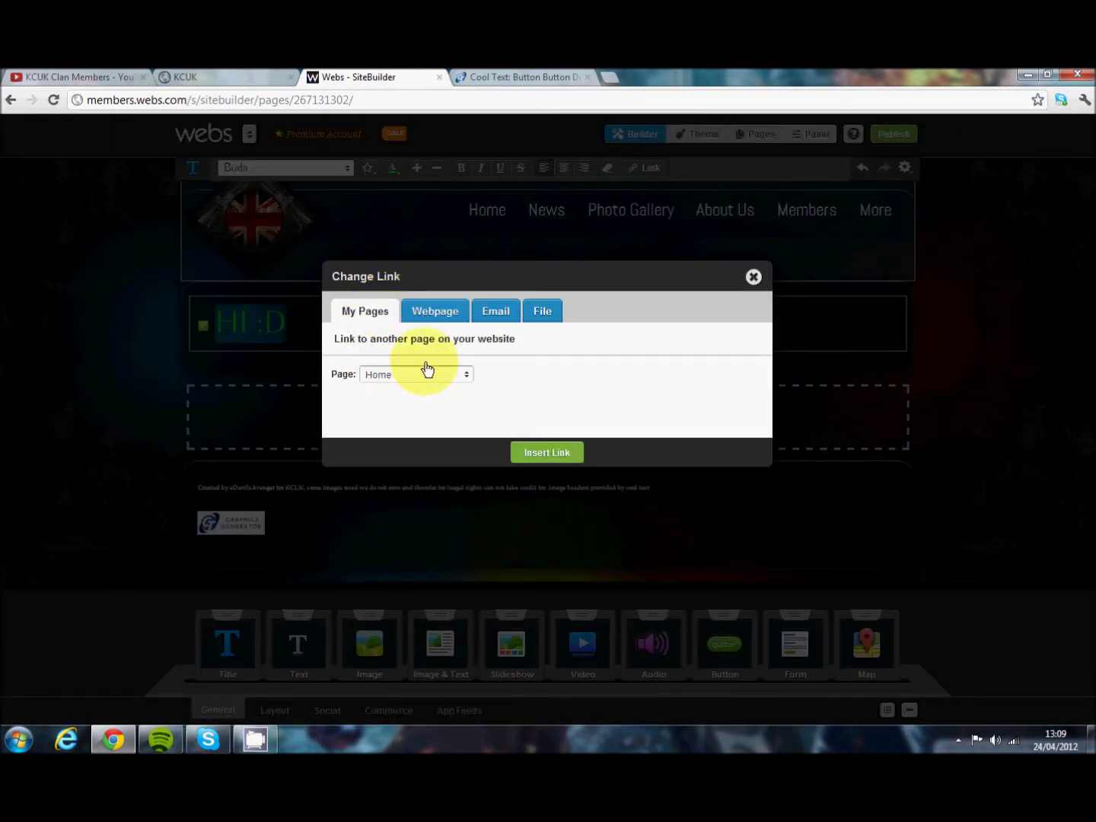
left_click(435, 310)
left_click(501, 312)
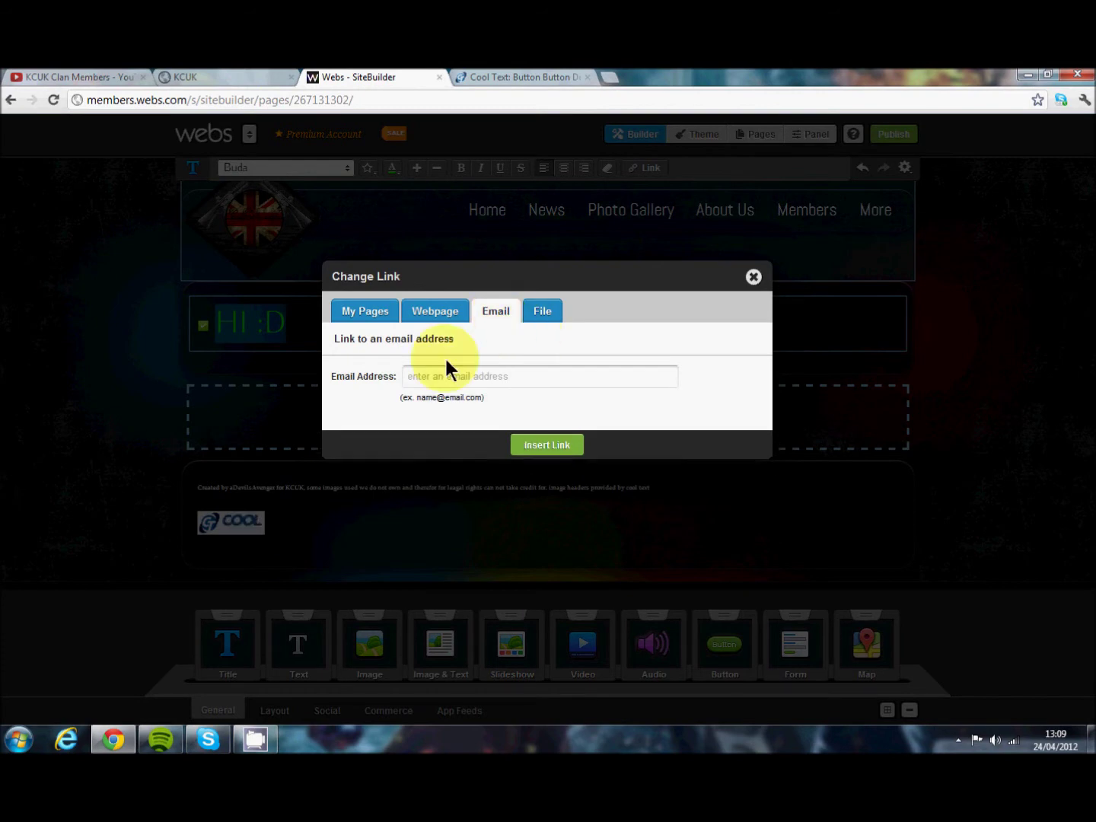
left_click(542, 307)
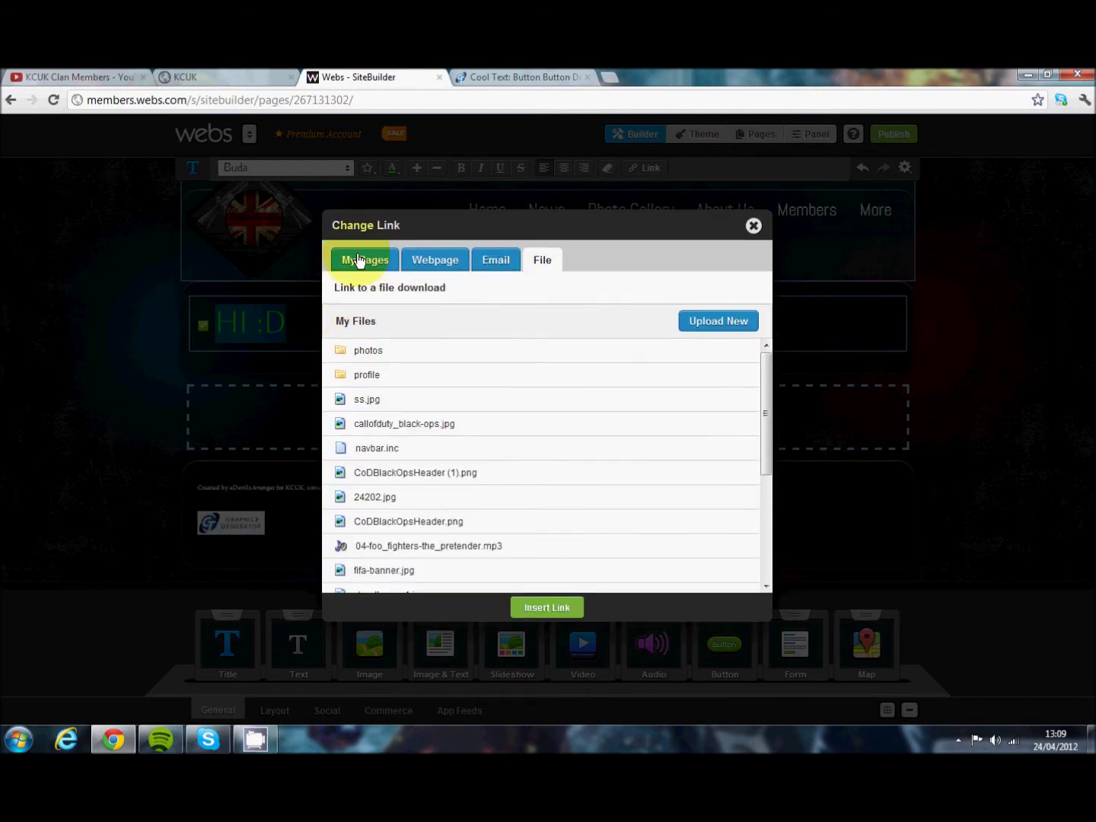
left_click(360, 261)
left_click(467, 325)
left_click(450, 378)
left_click(532, 402)
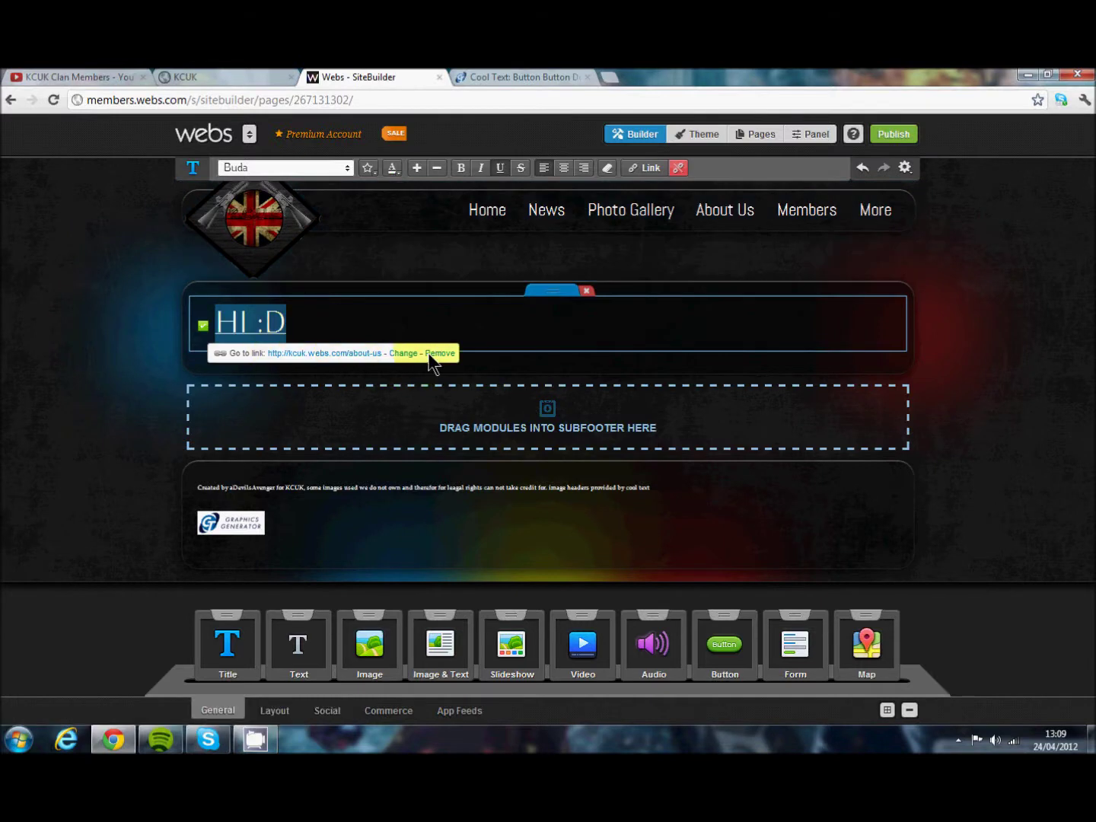
left_click(578, 325)
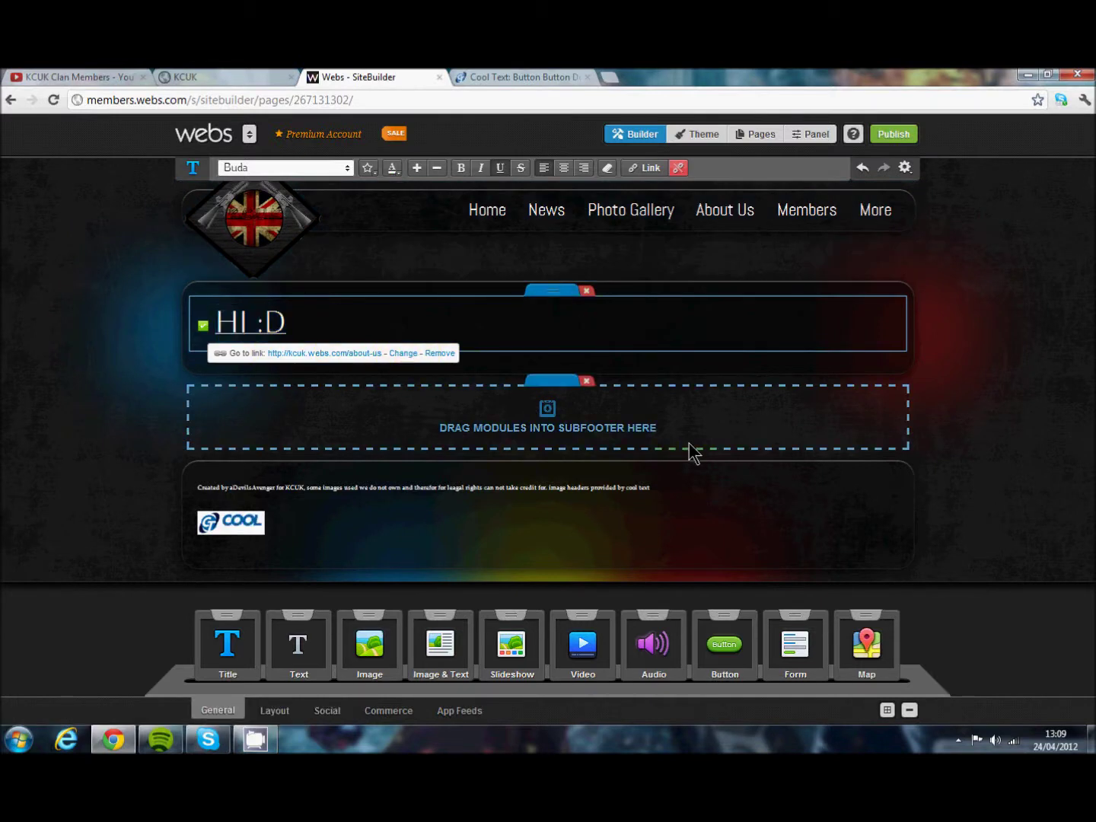
- Add an Image module below the title, insert the stored picture of the seated soldier, and resize it slightly
left_click_drag(360, 646, 524, 352)
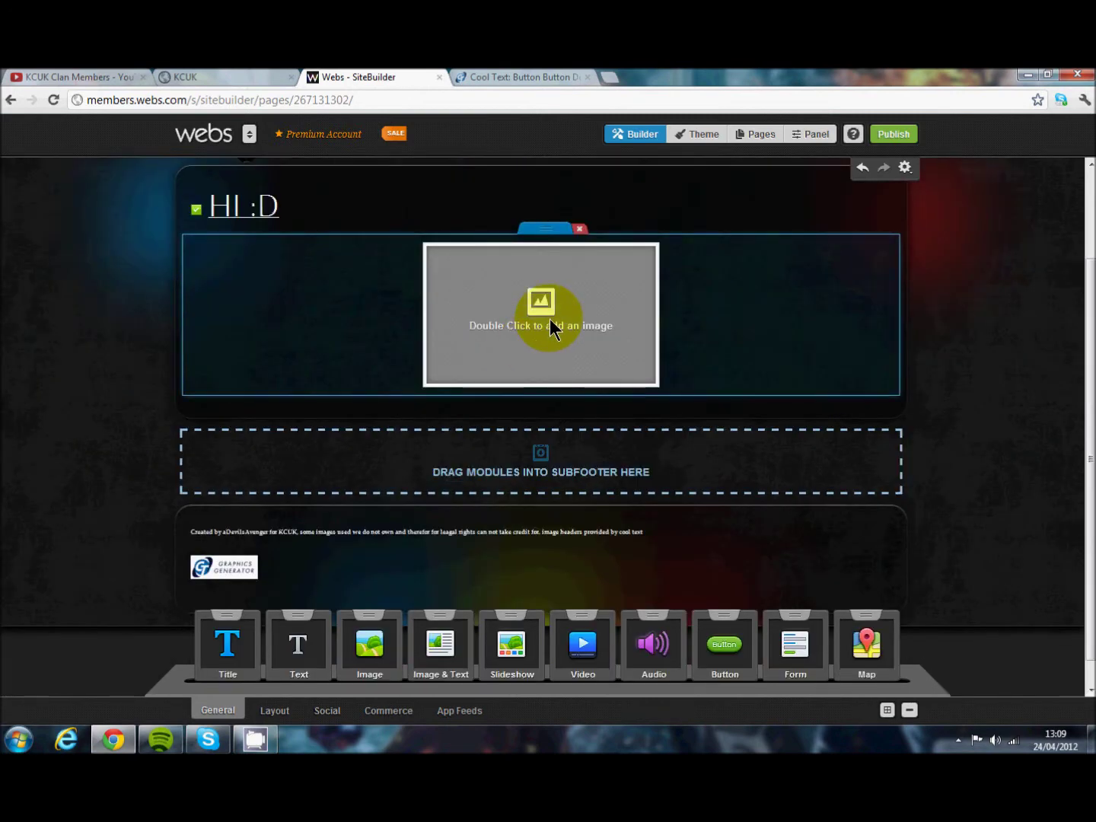
double_click(550, 319)
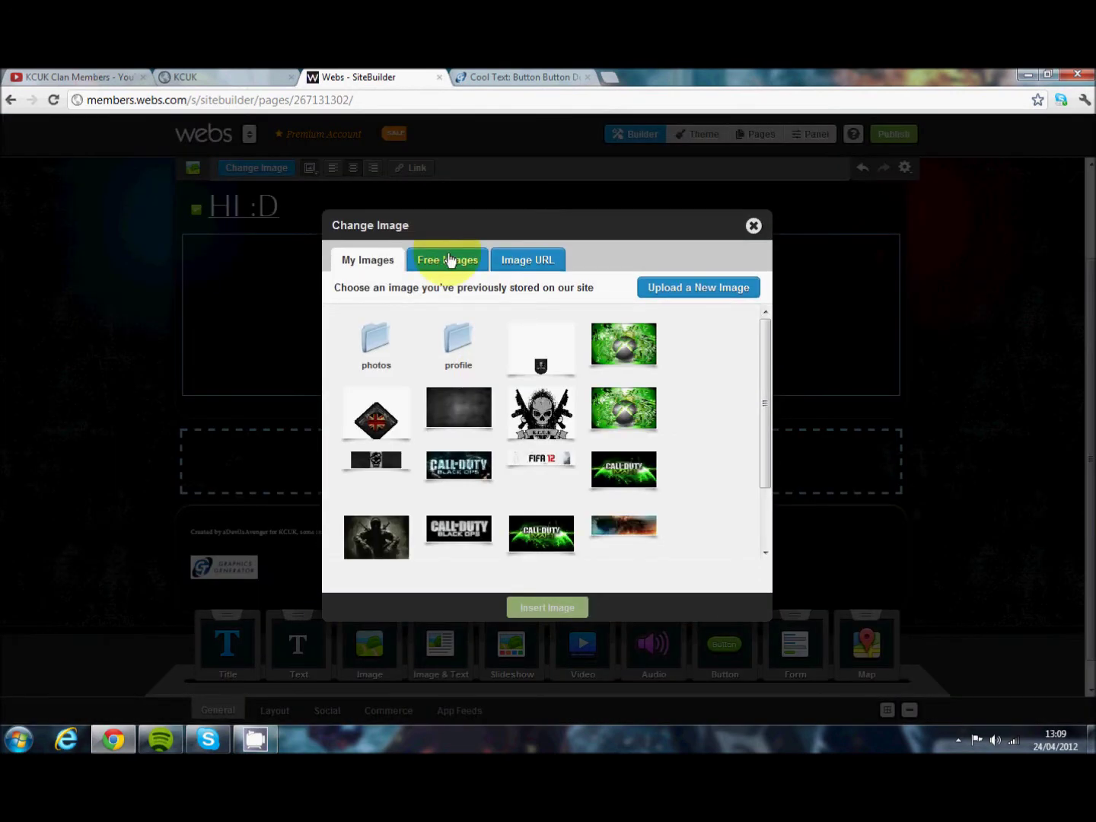
left_click(467, 262)
left_click(508, 266)
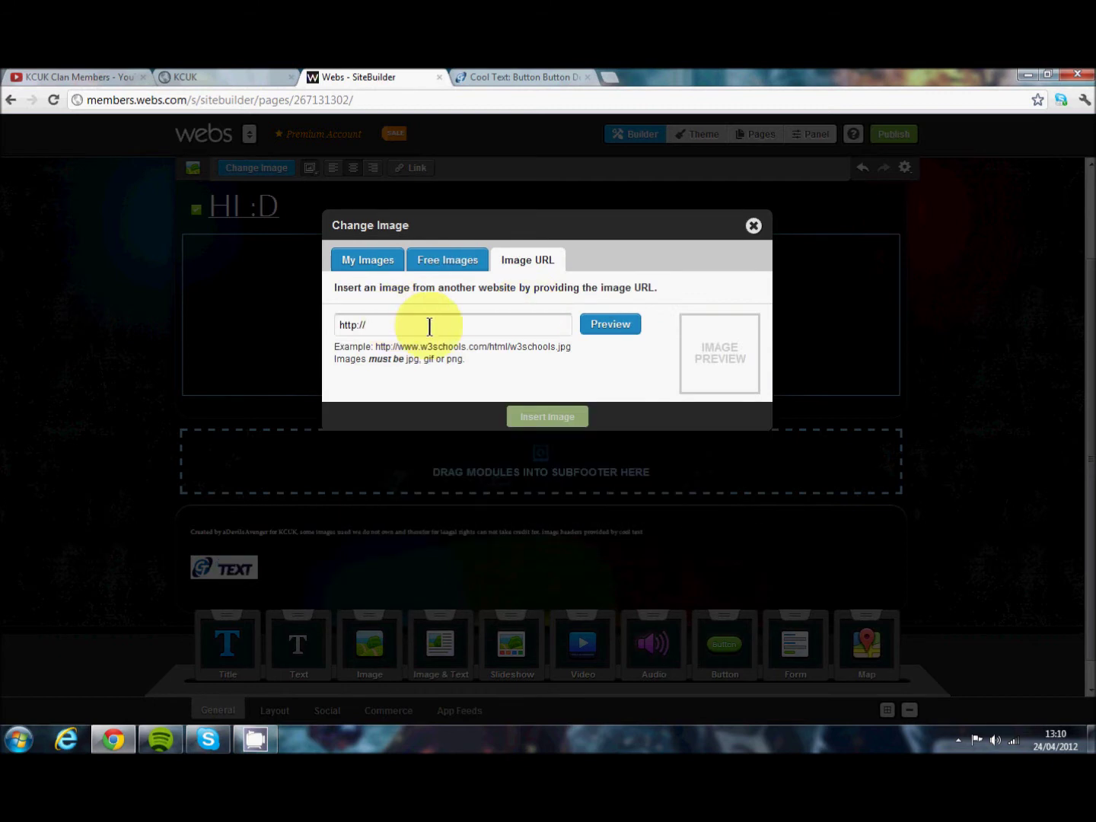
left_click(370, 262)
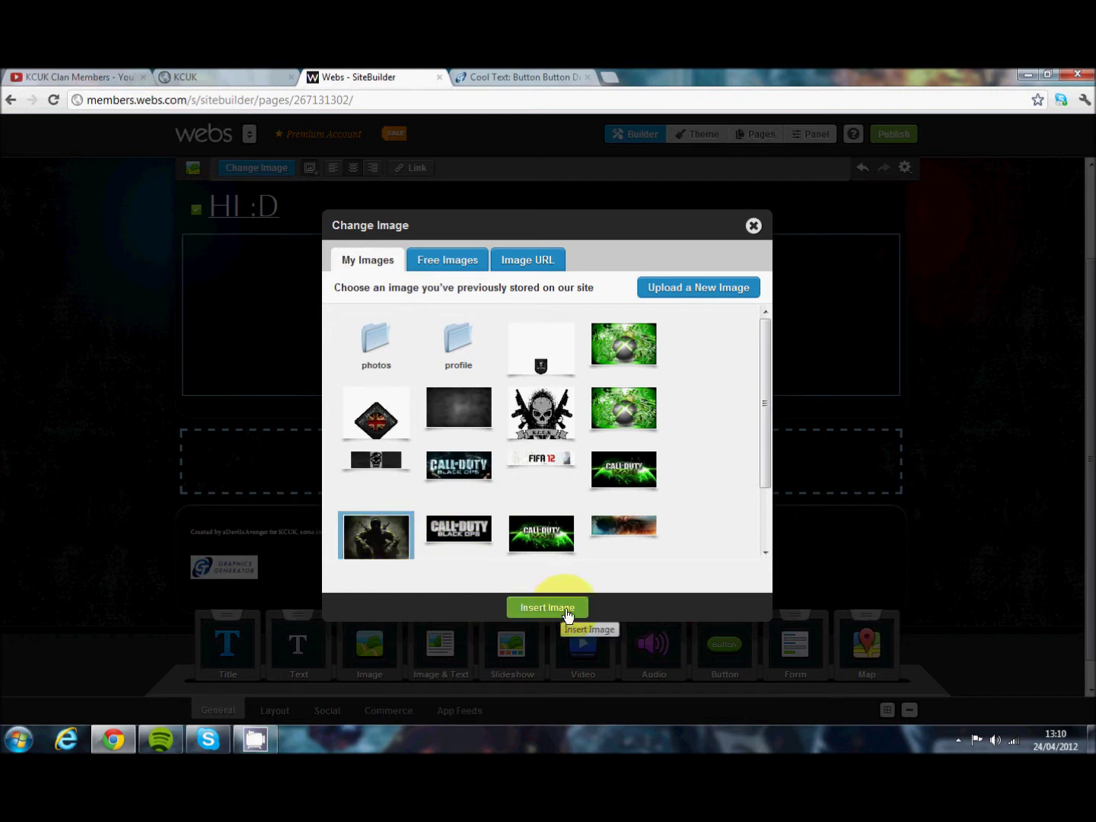
left_click(560, 611)
mouse_move(419, 418)
left_mouse_down()
mouse_move(363, 459)
mouse_move(507, 376)
mouse_move(399, 449)
mouse_move(477, 419)
mouse_move(407, 437)
left_mouse_up()
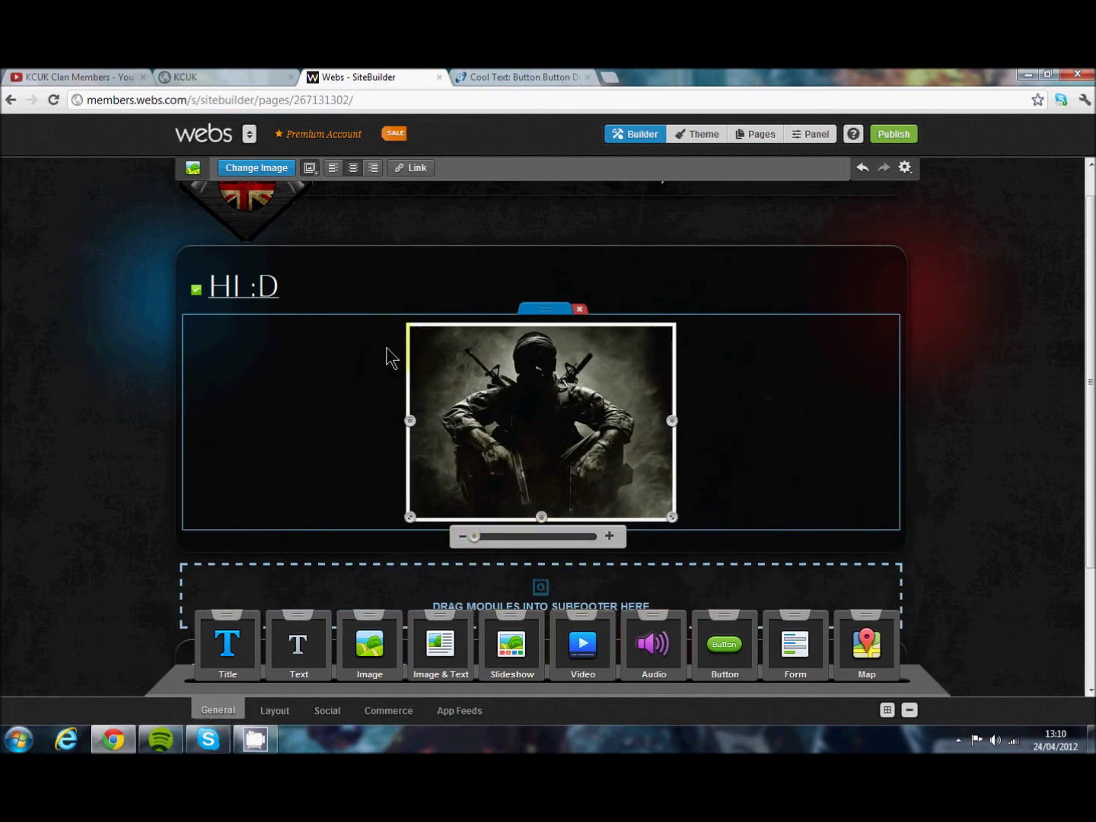
- Try left and right alignment for the soldier image and apply the taped-corners frame to it
left_click(332, 168)
left_click(373, 168)
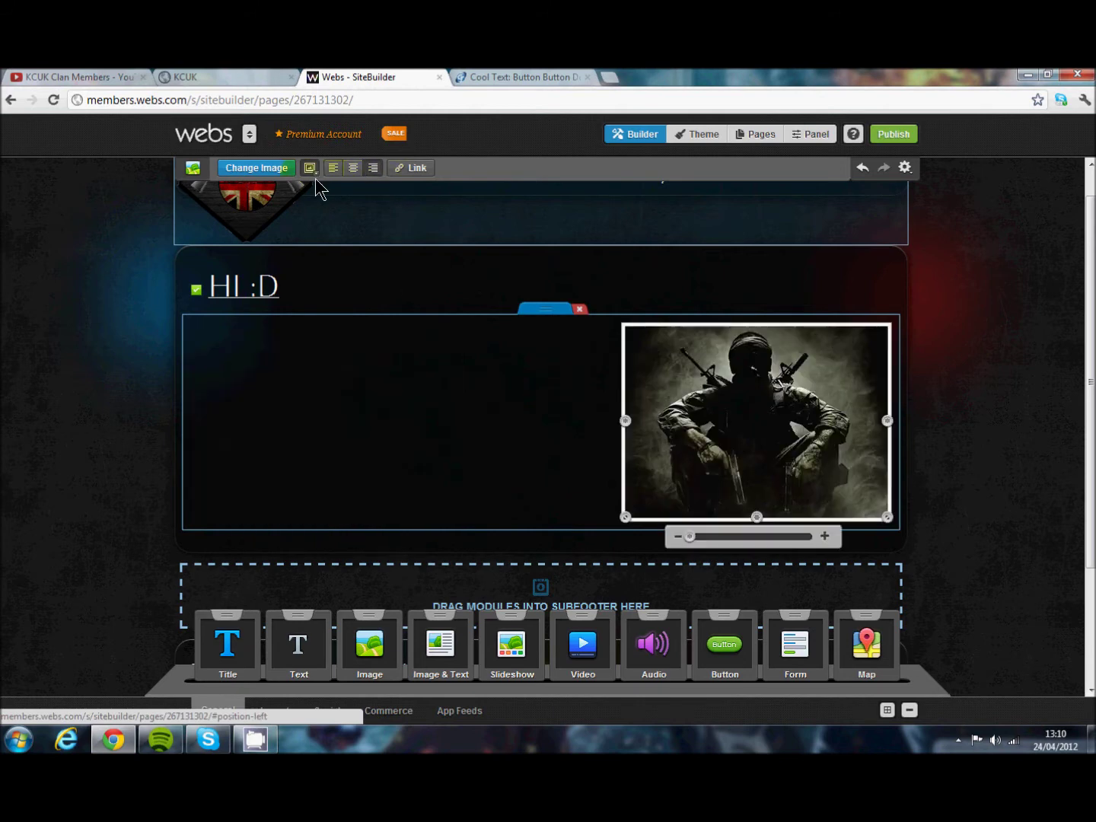
left_click(311, 171)
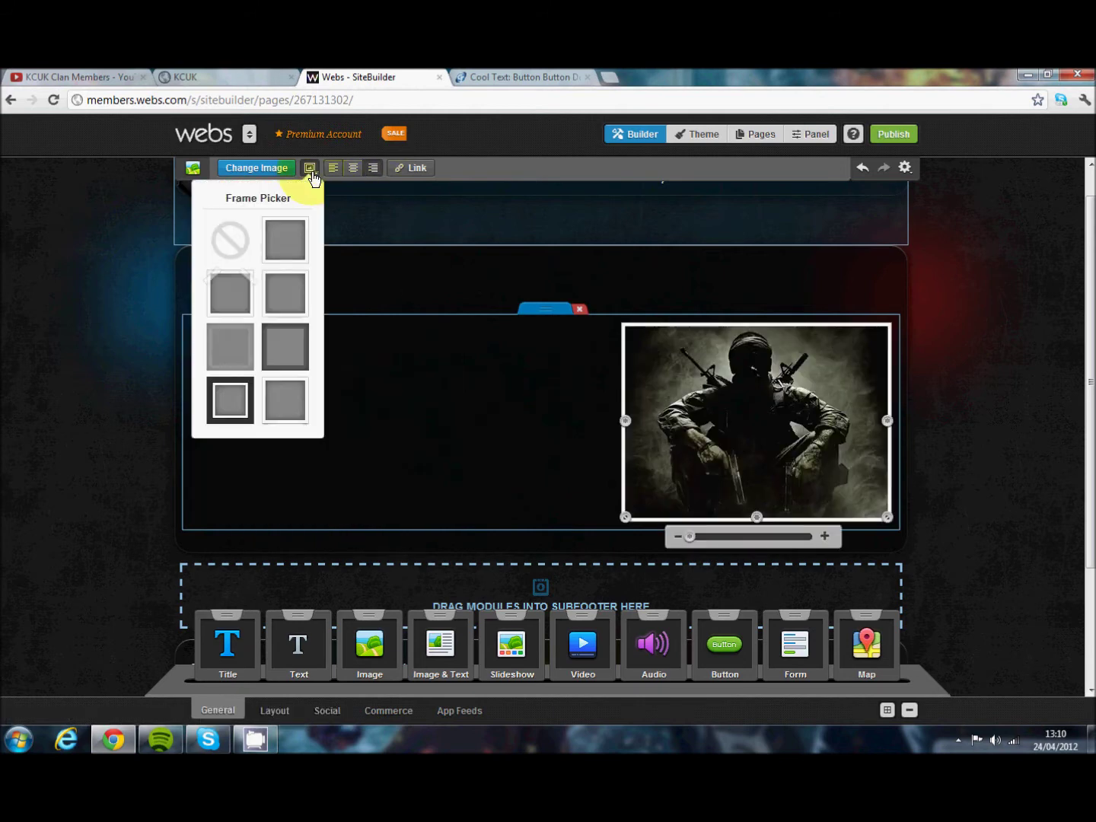
left_click(245, 308)
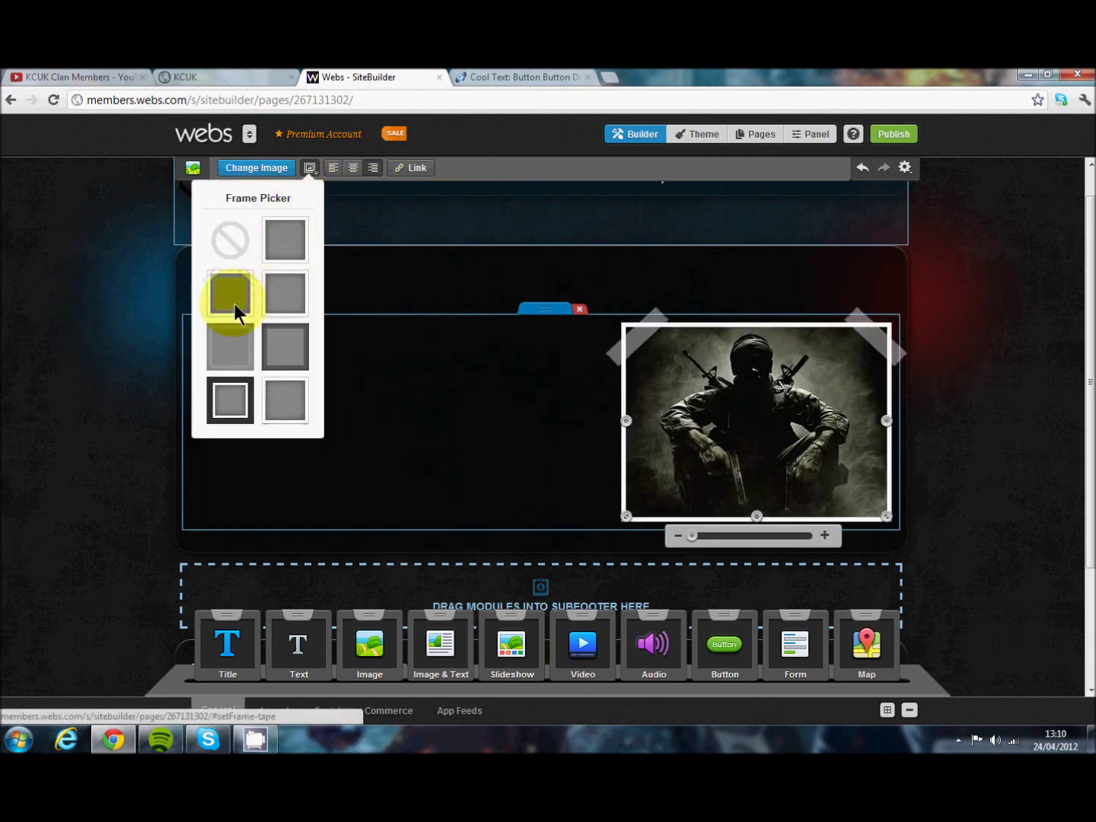
- Link the soldier image to the site's Photo Gallery page and centre the image
left_click(414, 168)
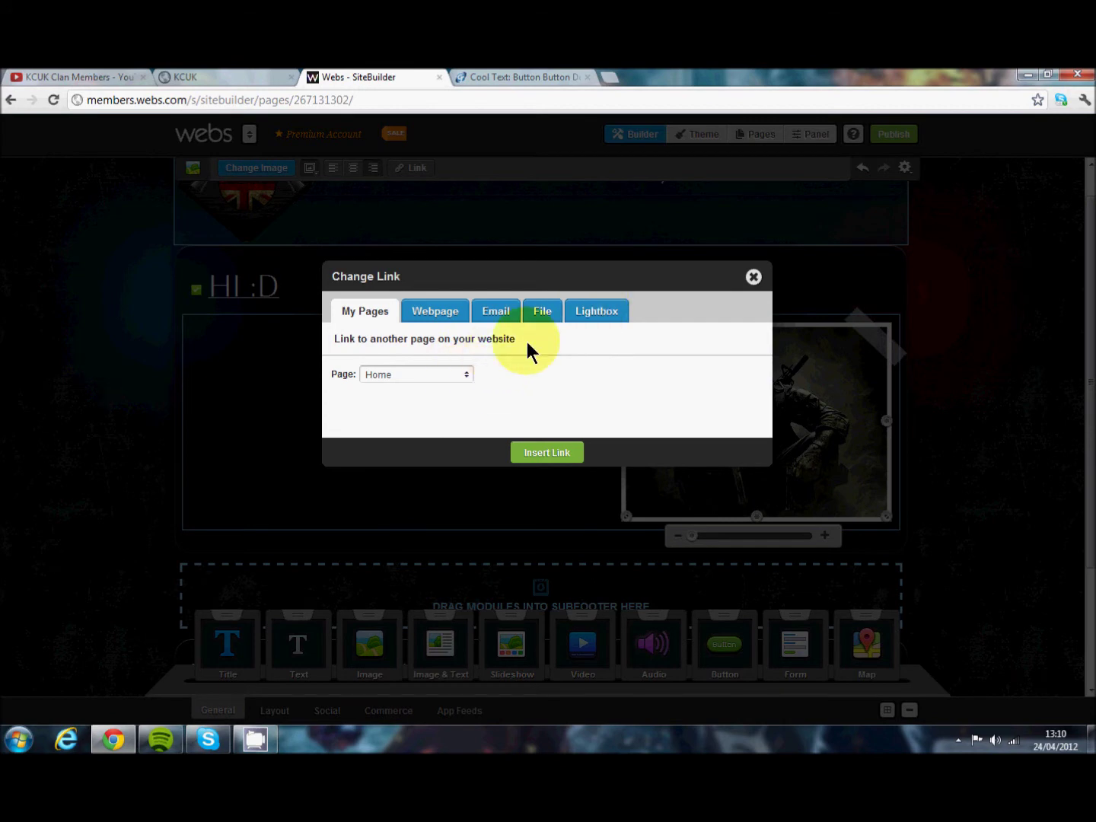
left_click(468, 377)
left_click(423, 415)
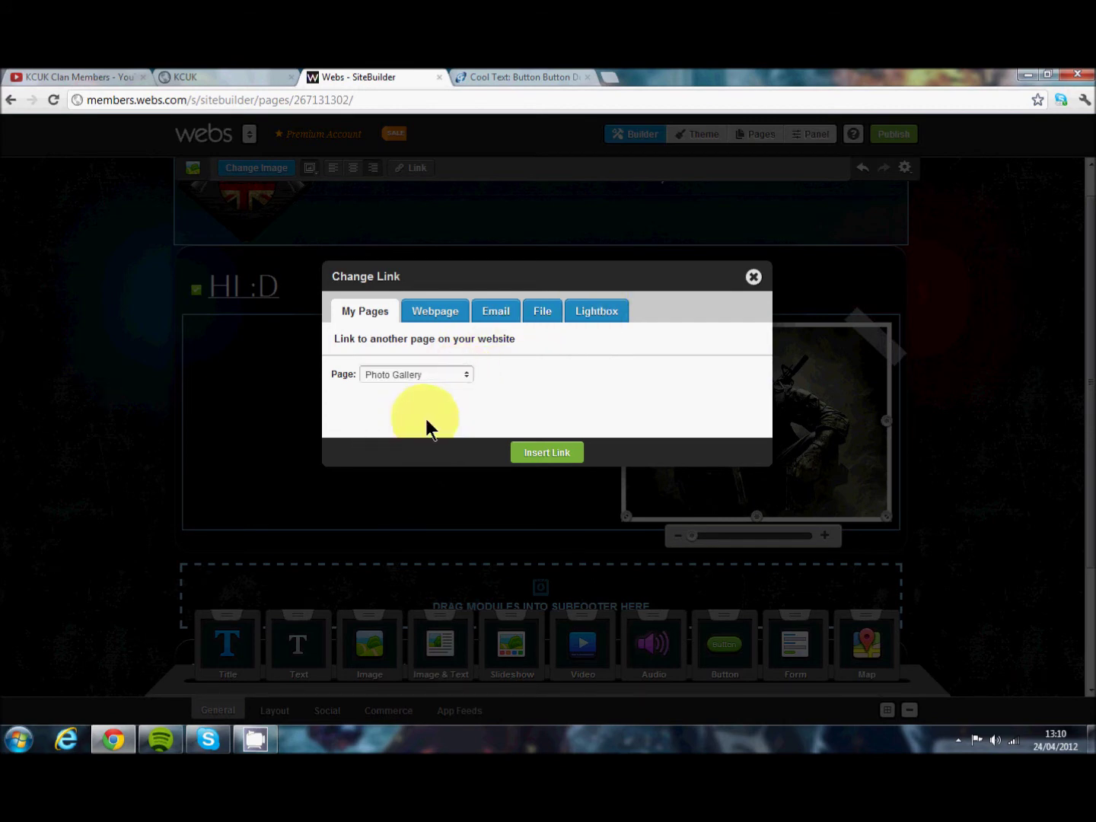
left_click(545, 453)
left_click(353, 169)
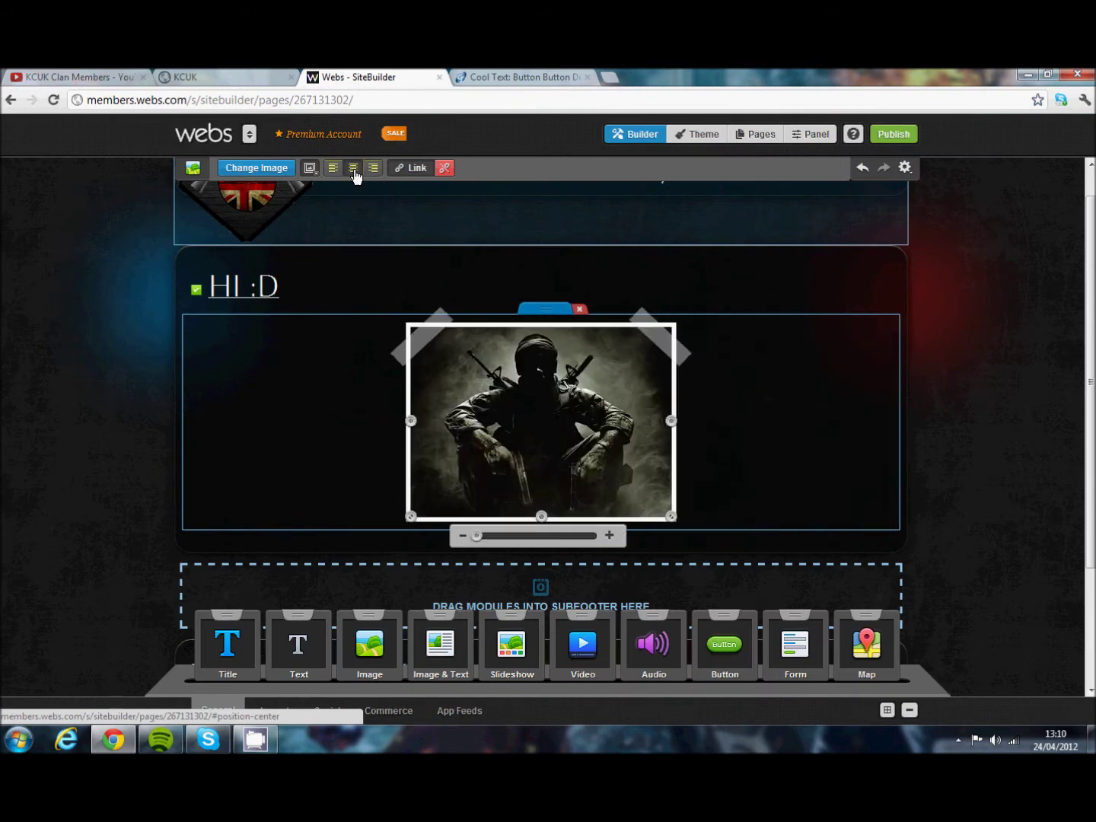
- Try out an Image & Text module below the soldier image and remove it from the page
left_click(925, 340)
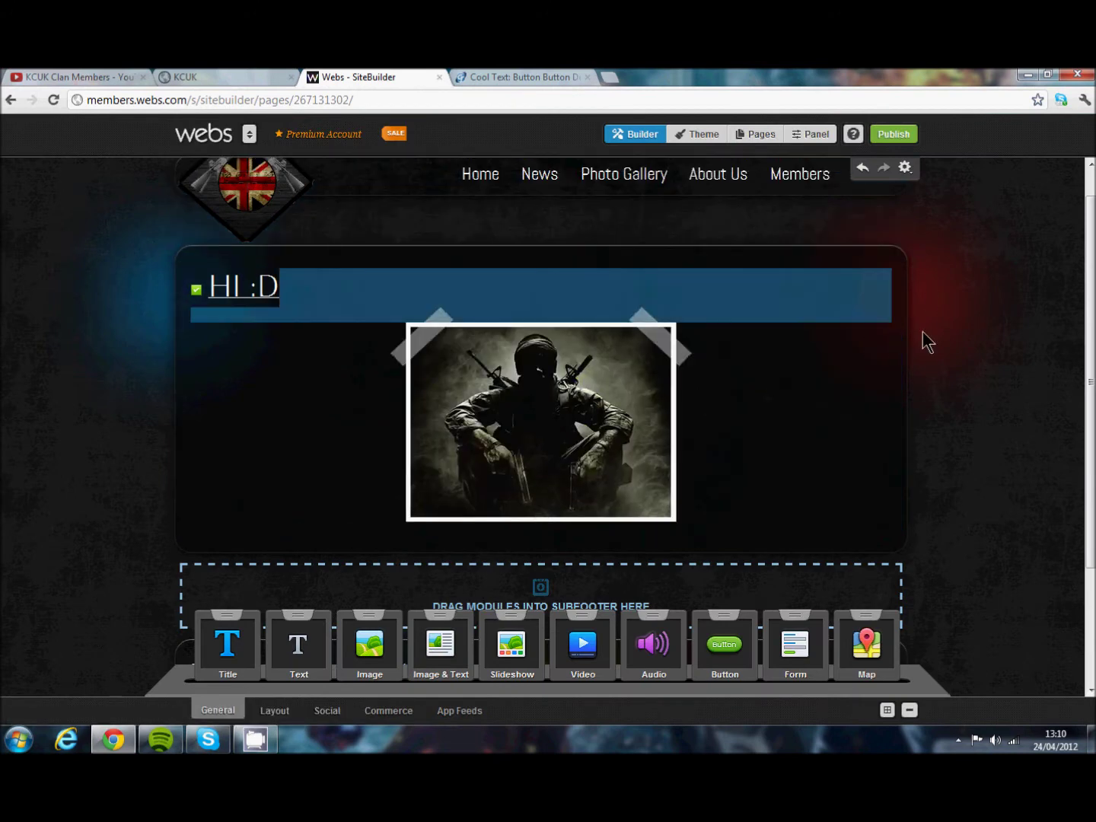
left_click_drag(441, 646, 636, 515)
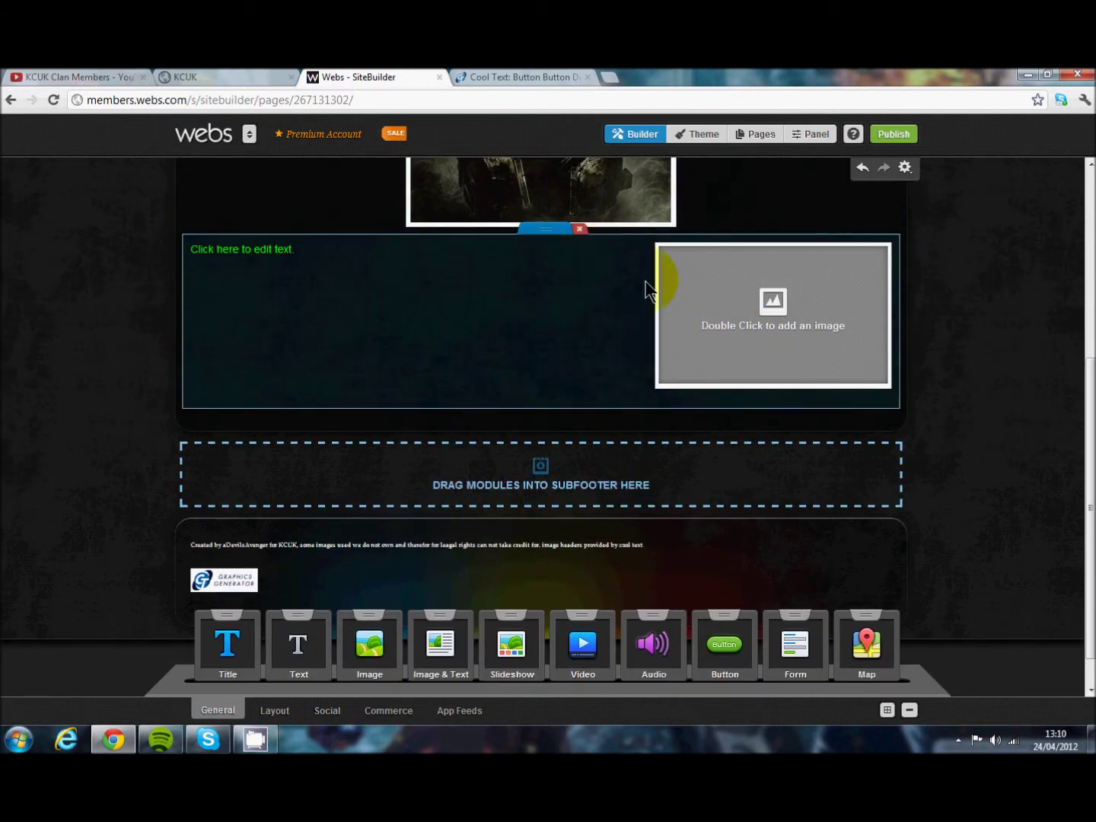
left_click(584, 234)
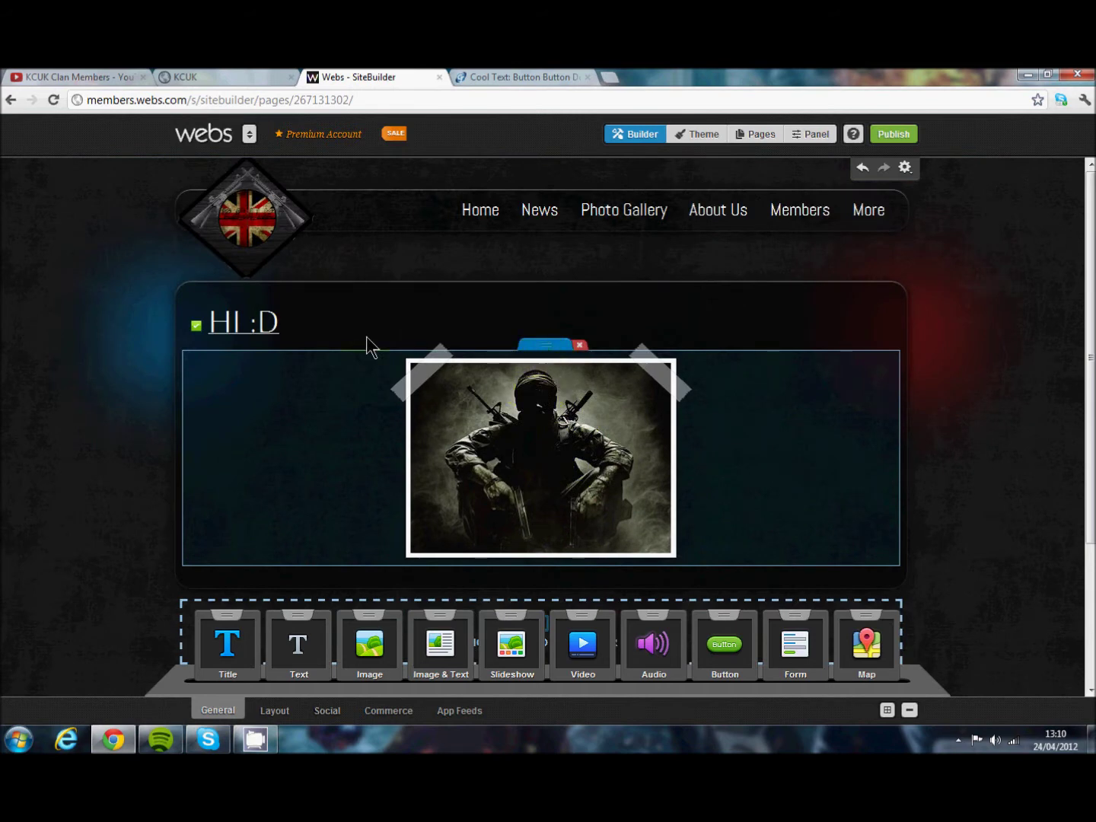
- Move the soldier image above the HI :D title and undo the move
left_click_drag(561, 346, 566, 297)
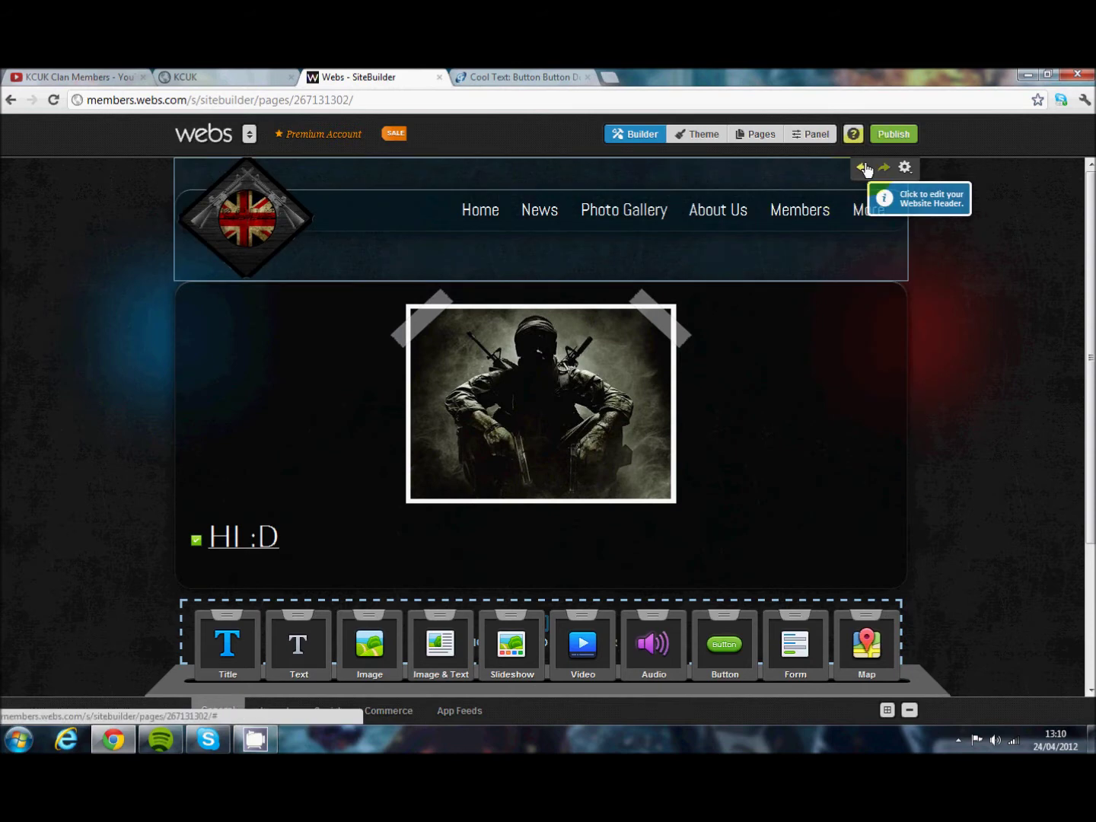
left_click(862, 166)
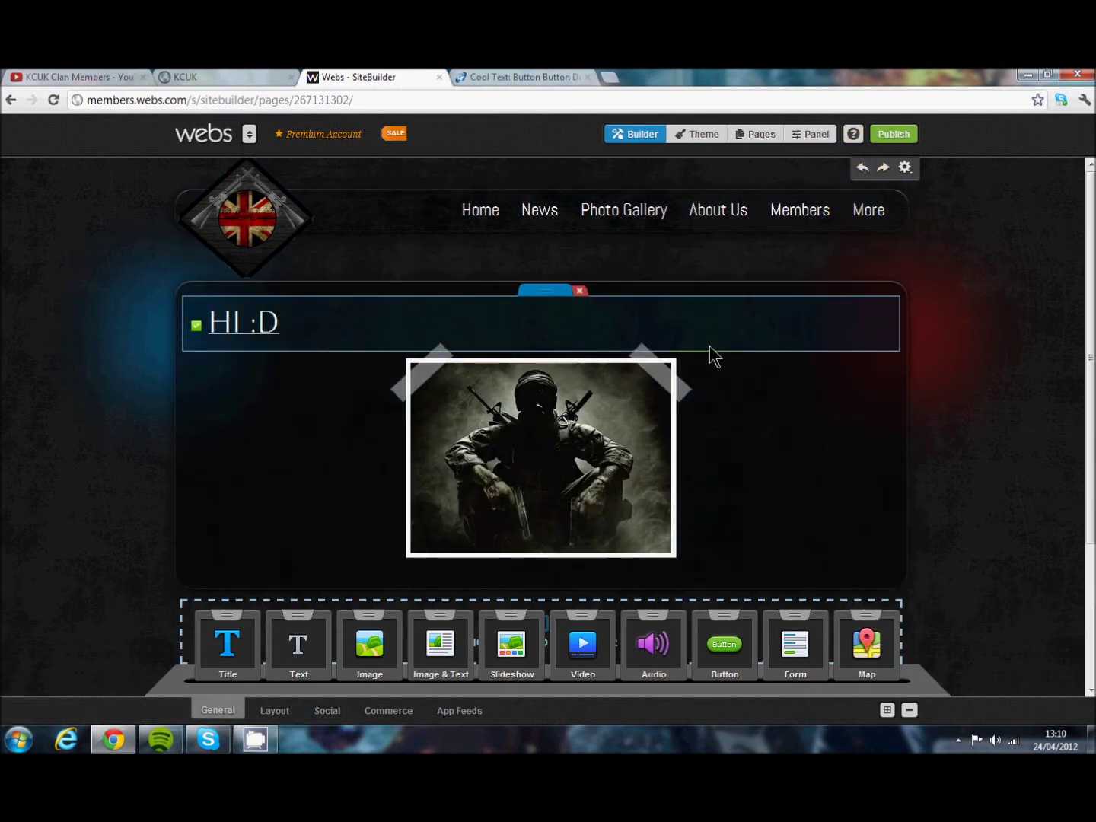
- Publish the website and dismiss the publishing notice
scroll(818, 385, "down", 1)
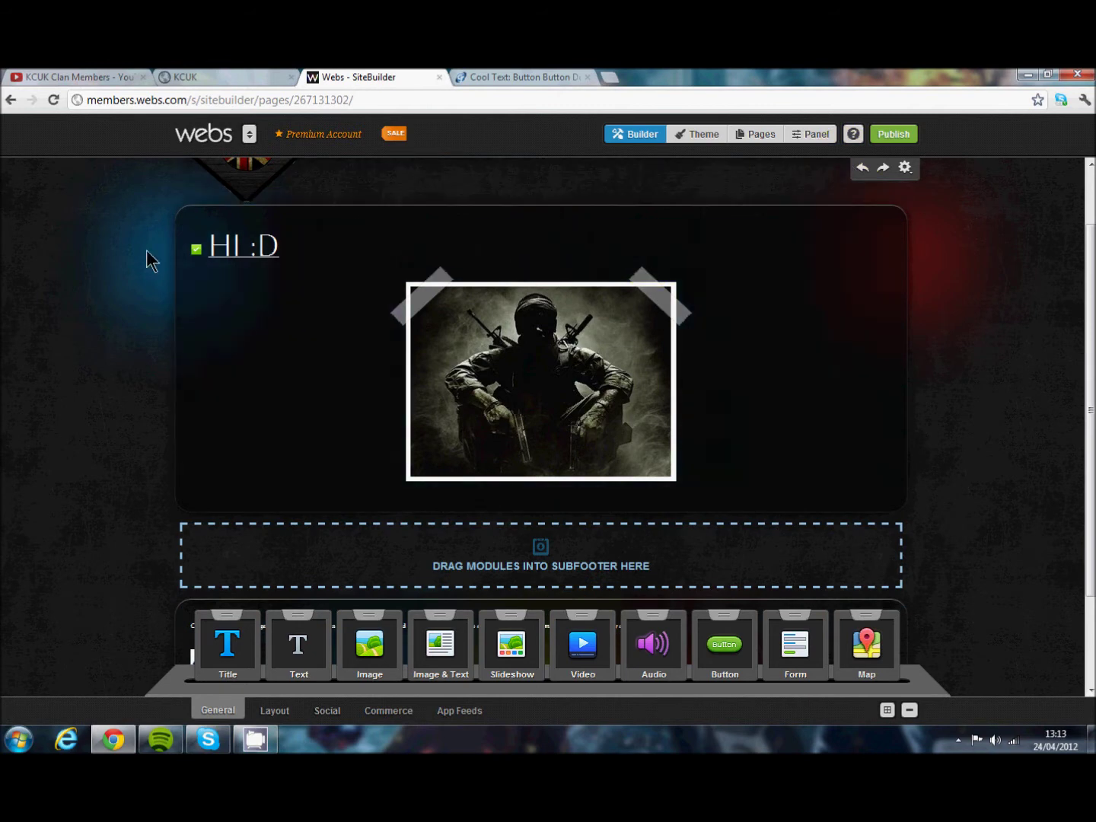
left_click(894, 135)
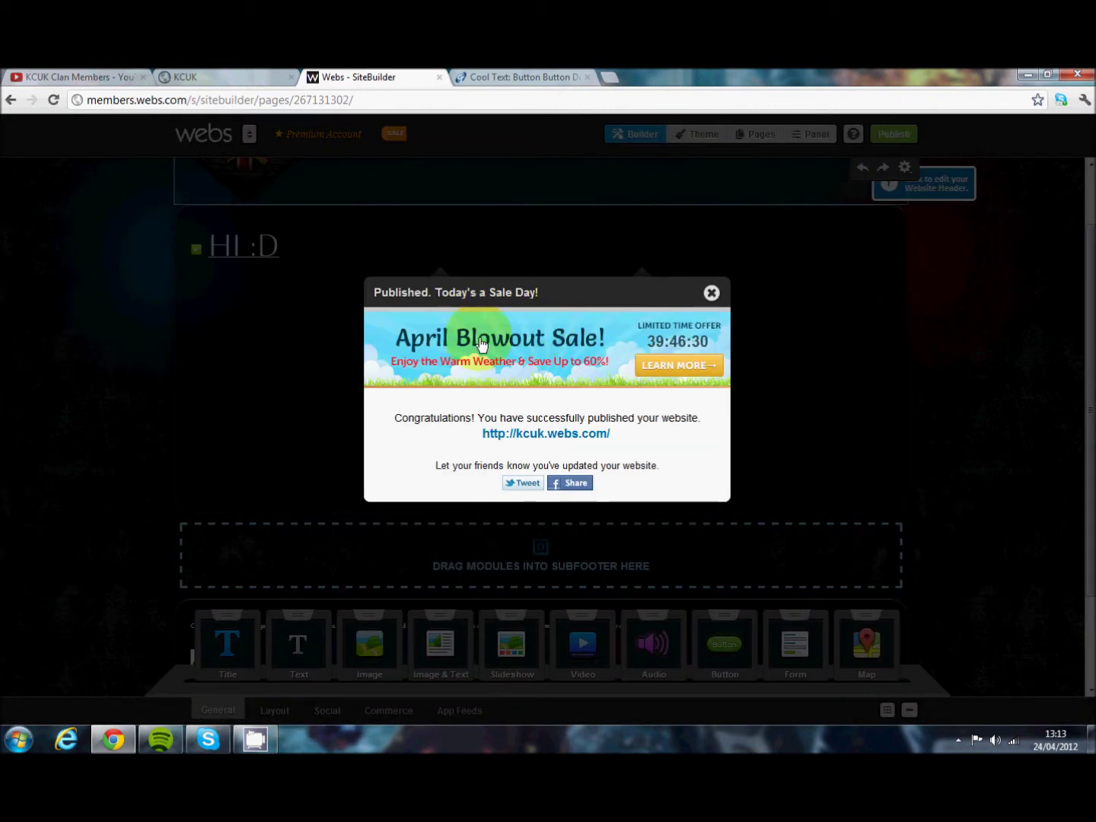
left_click(710, 293)
- Add a Video module below the soldier image and bring up its embed code option, checking the Youtube option on the way
left_click_drag(583, 646, 615, 473)
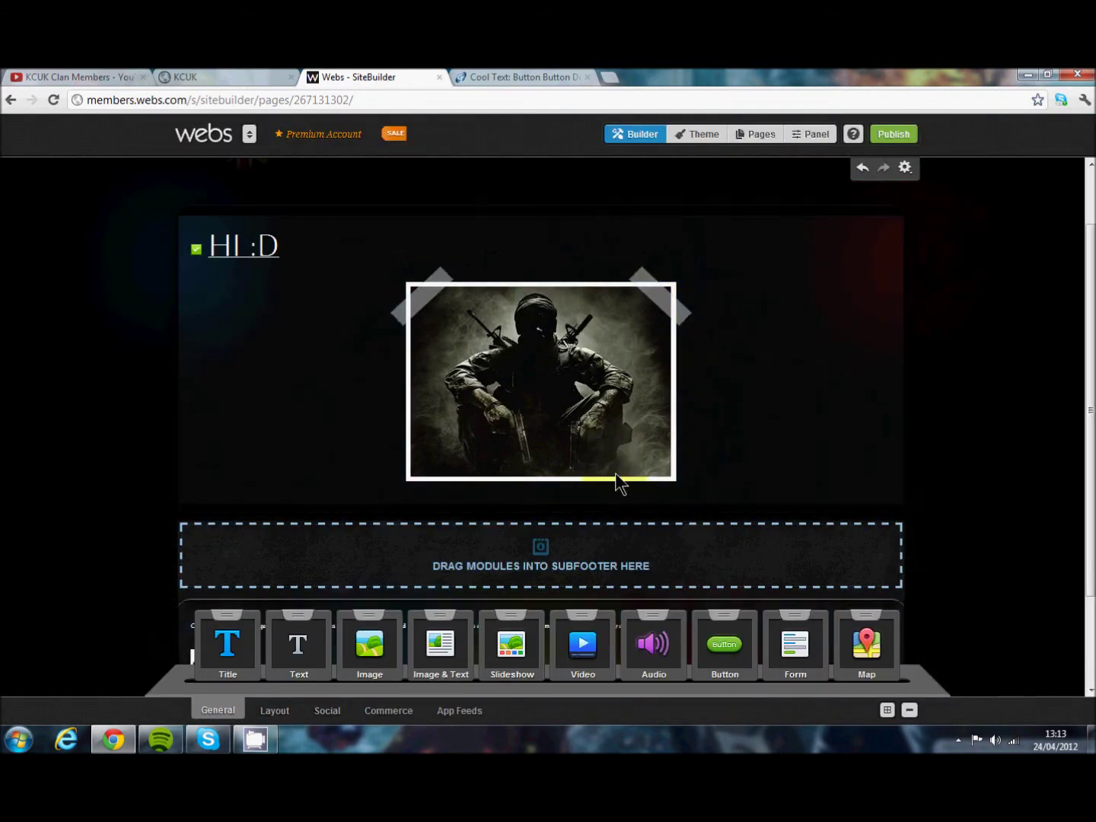
left_click(447, 333)
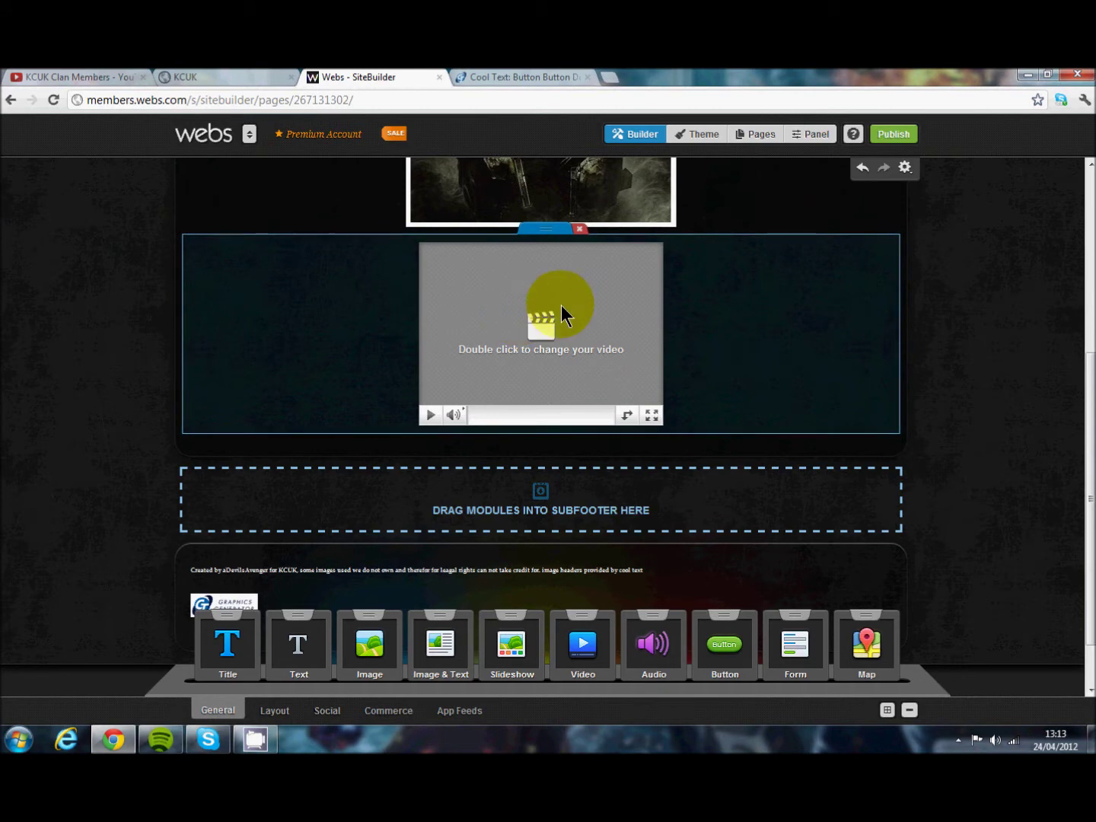
double_click(529, 330)
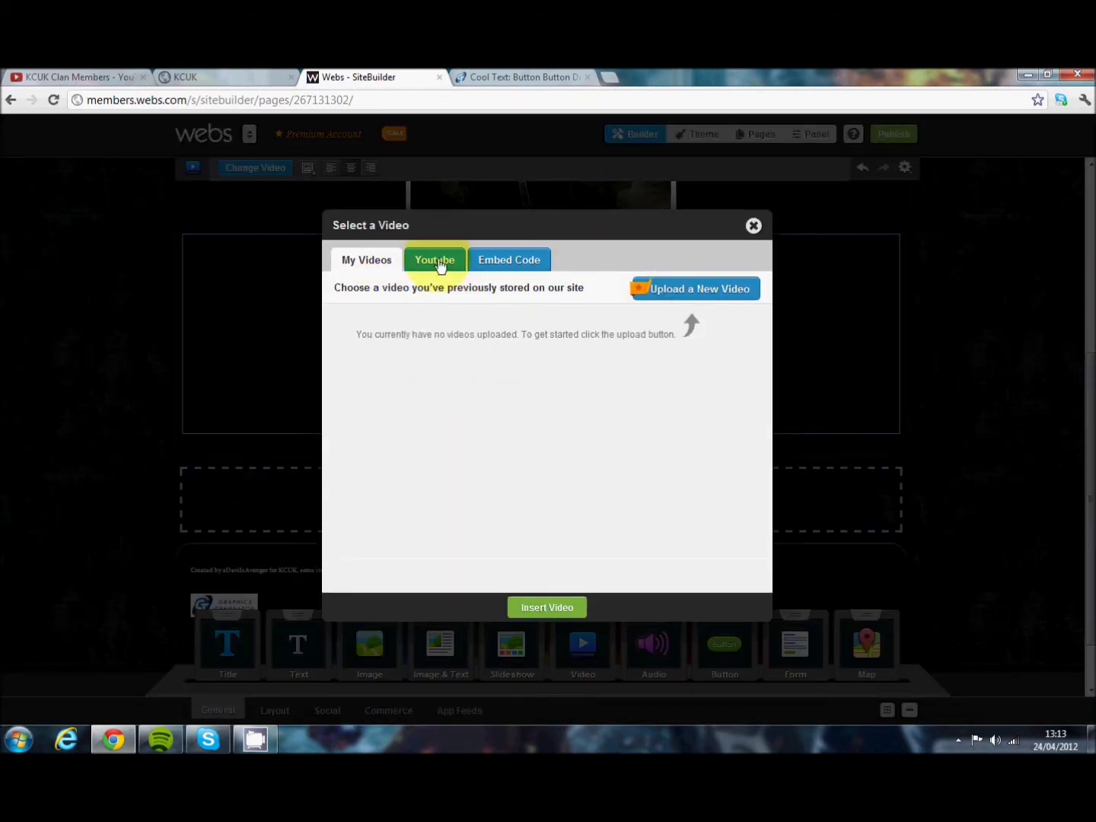
left_click(439, 263)
left_click(514, 264)
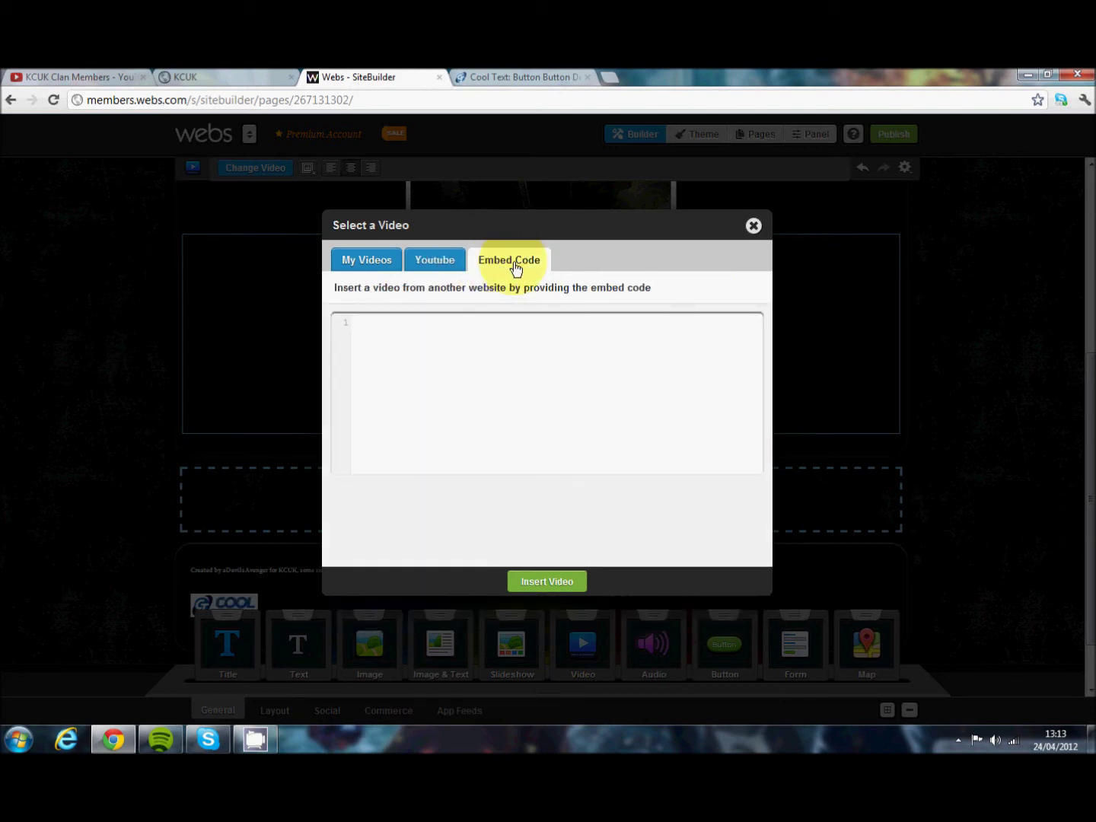
- Copy the embed code of the KCUK Clan Members video on YouTube and insert it into the Video module
left_click(73, 74)
right_click(316, 319)
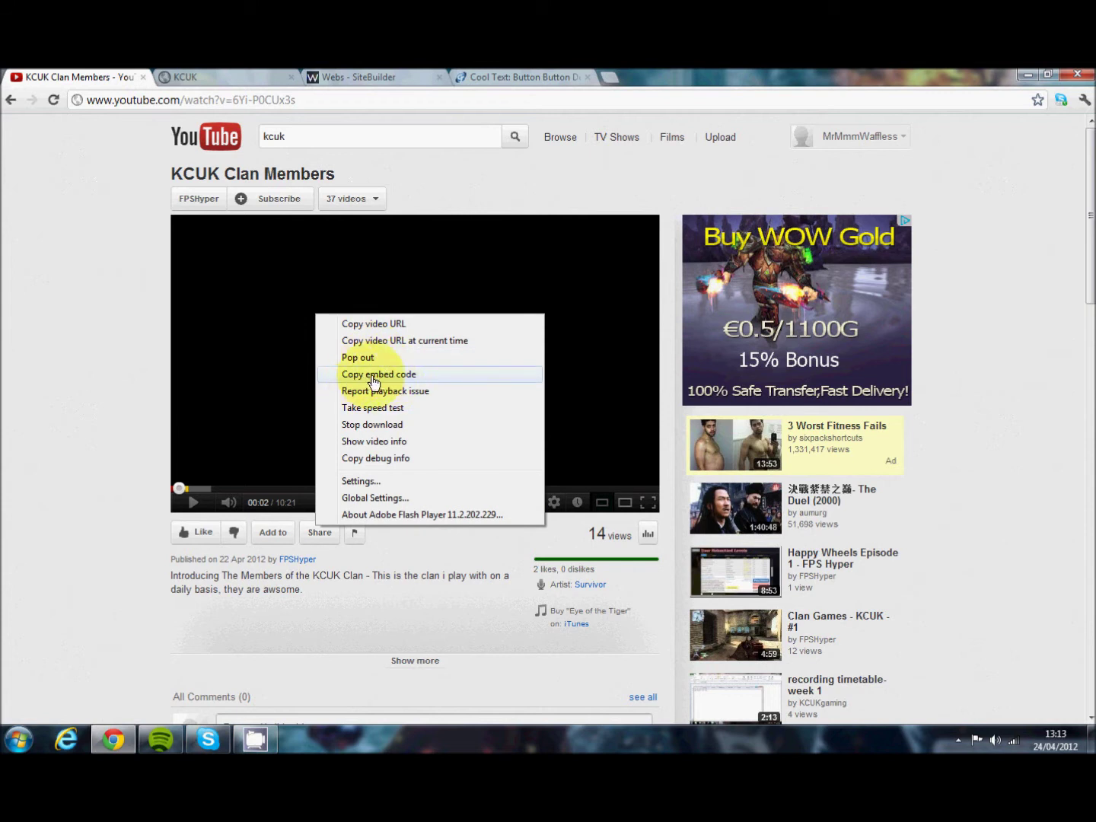
left_click(412, 374)
left_click(364, 75)
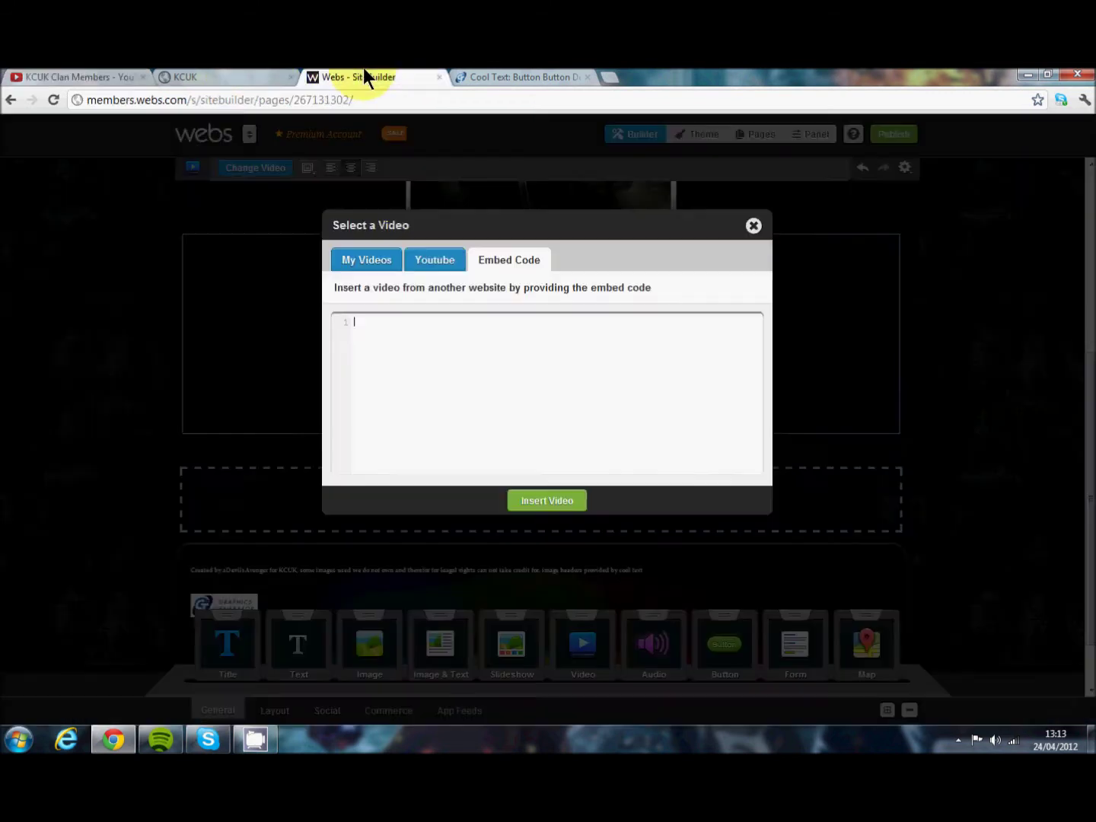
right_click(422, 336)
left_click(479, 418)
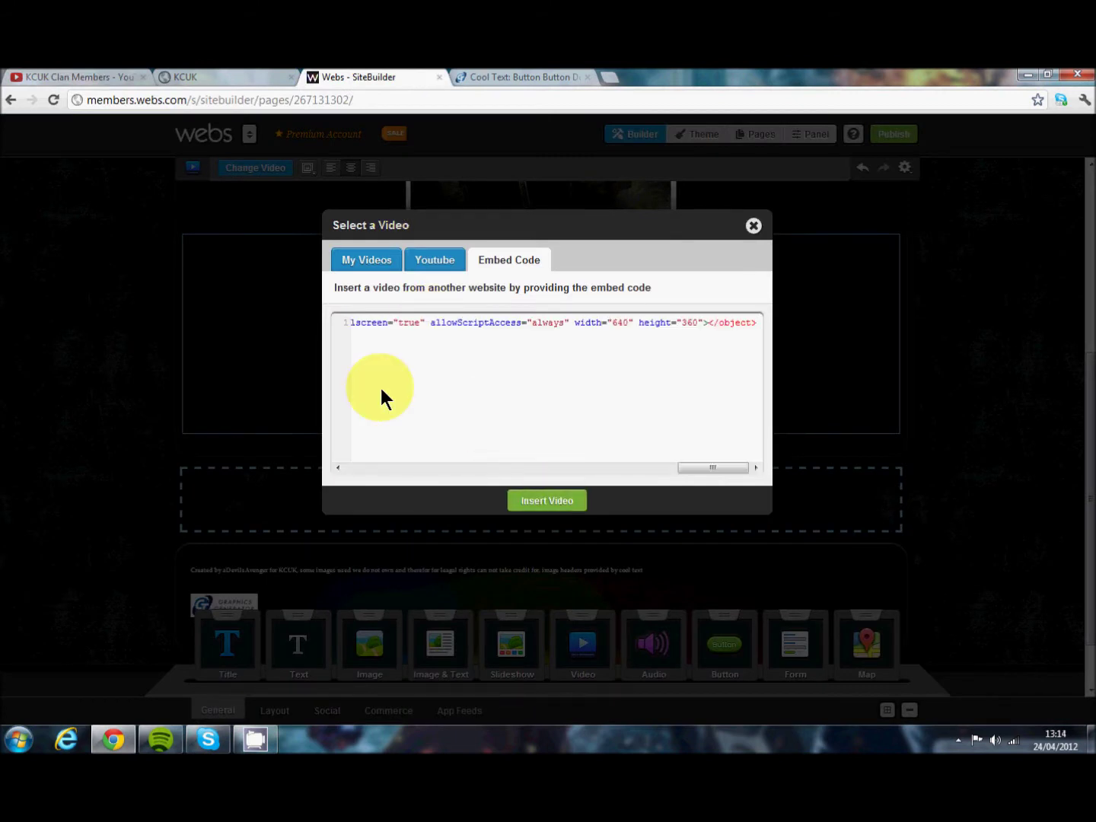
left_click(547, 500)
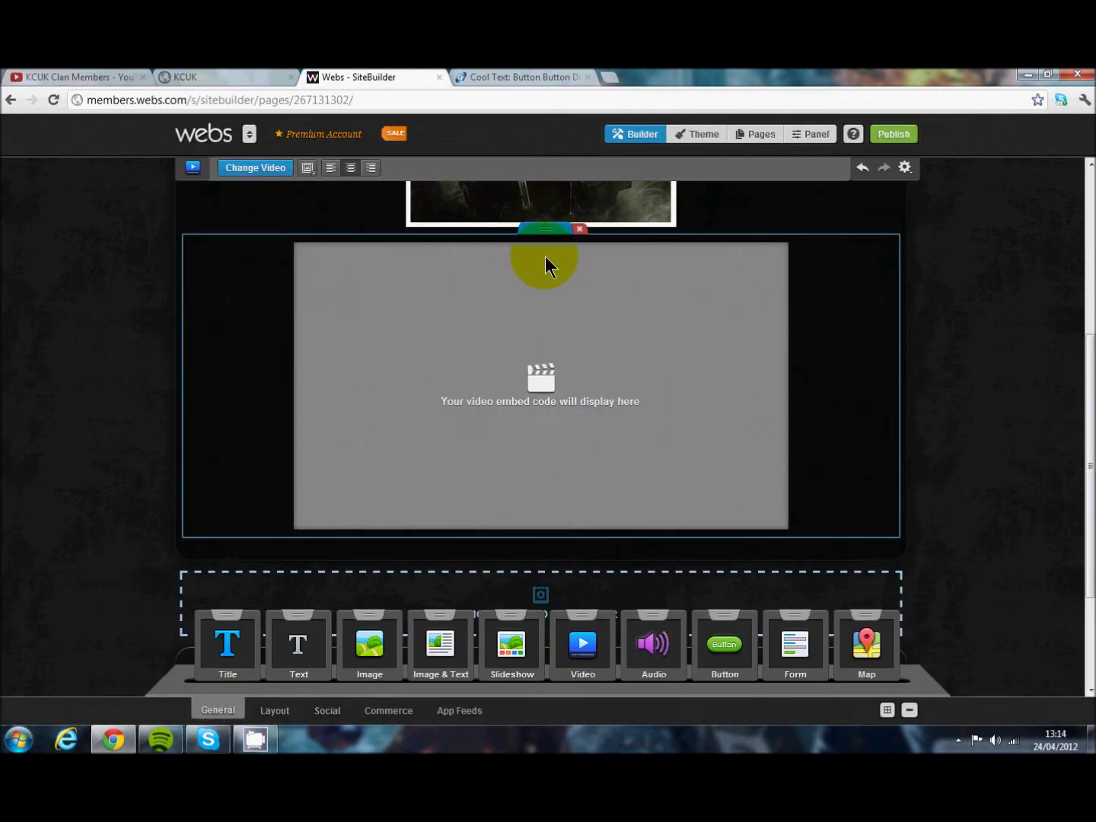
- Try left and right alignment for the video, return it to centre, and apply the taped-corners frame
left_click(331, 168)
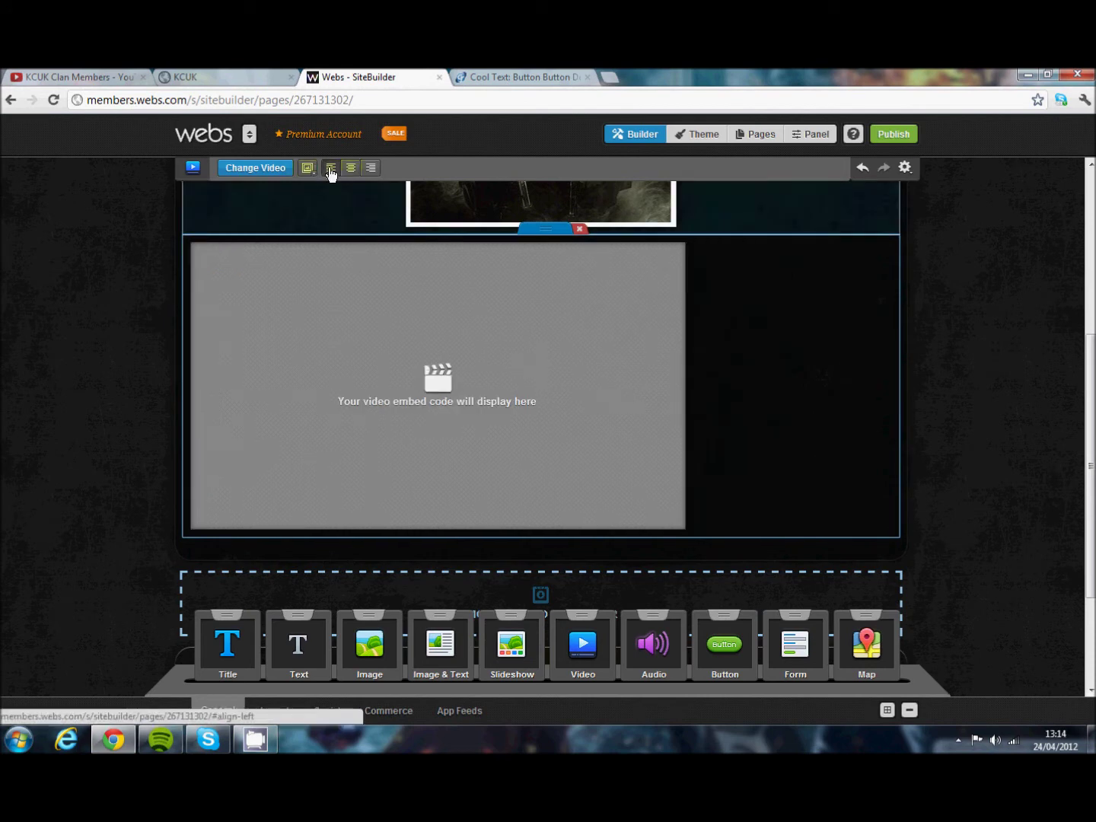
left_click(372, 168)
left_click(351, 168)
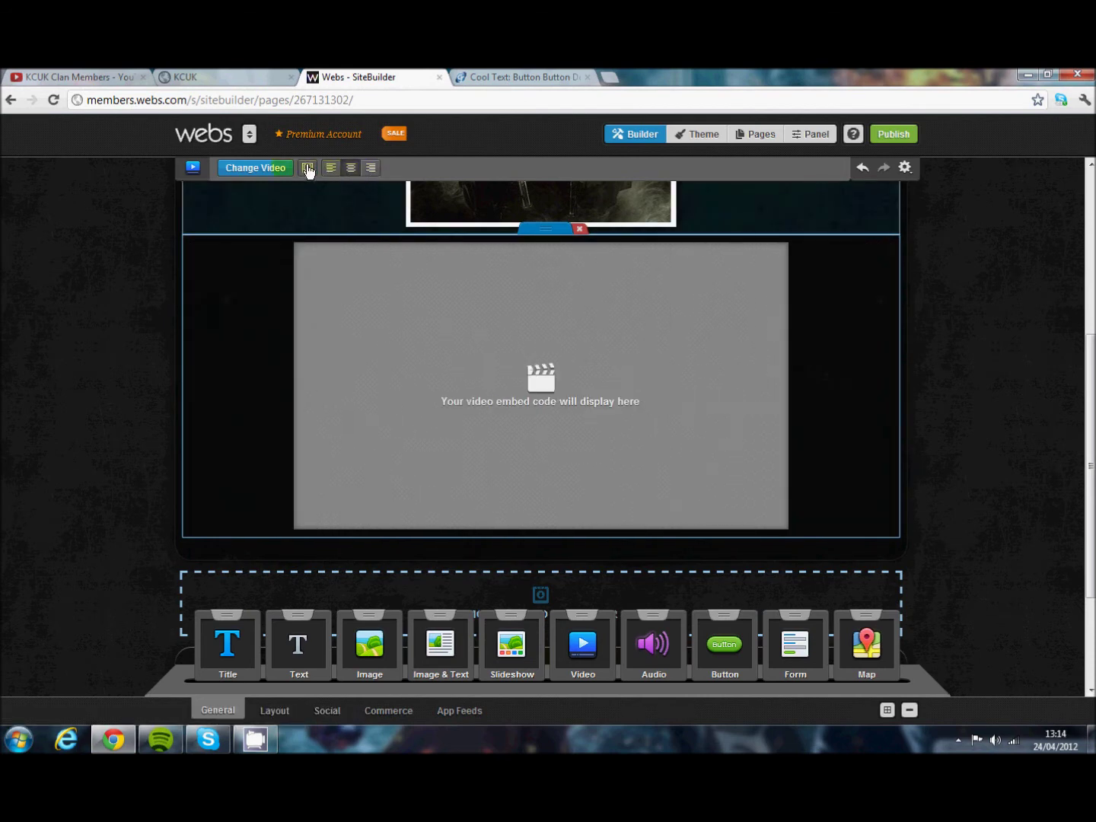
left_click(308, 168)
left_click(284, 251)
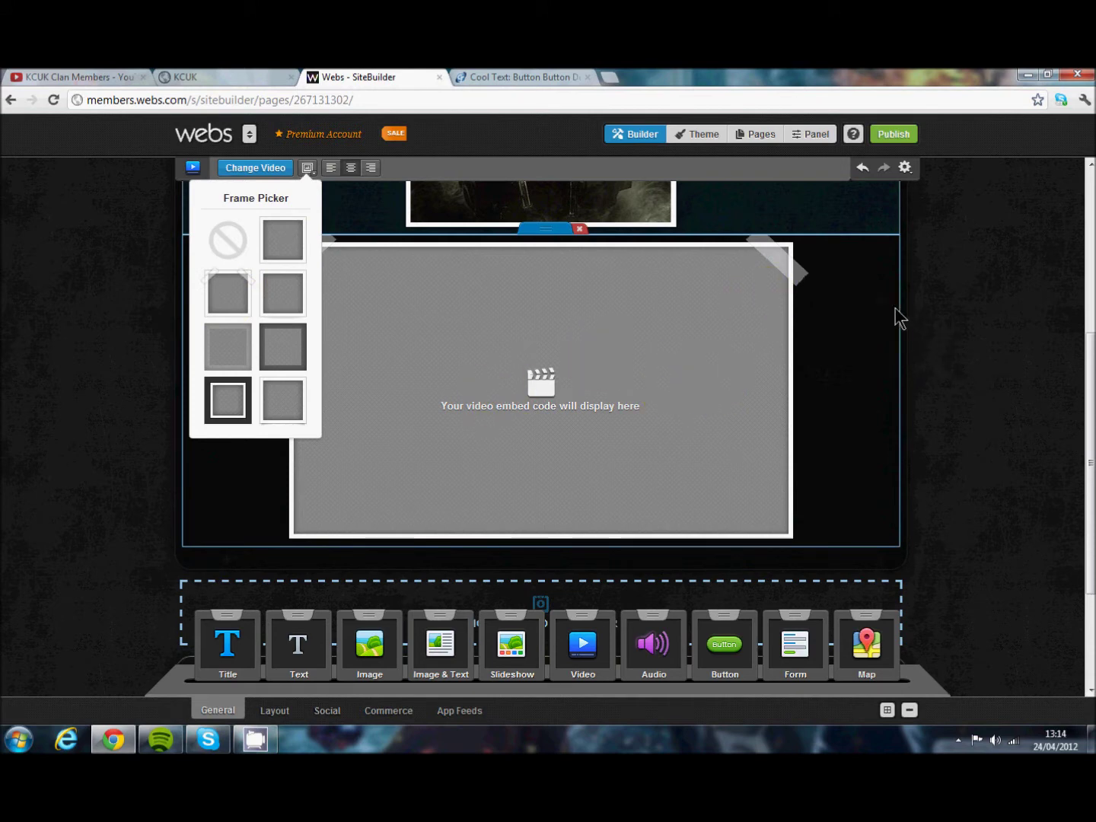
left_click(308, 173)
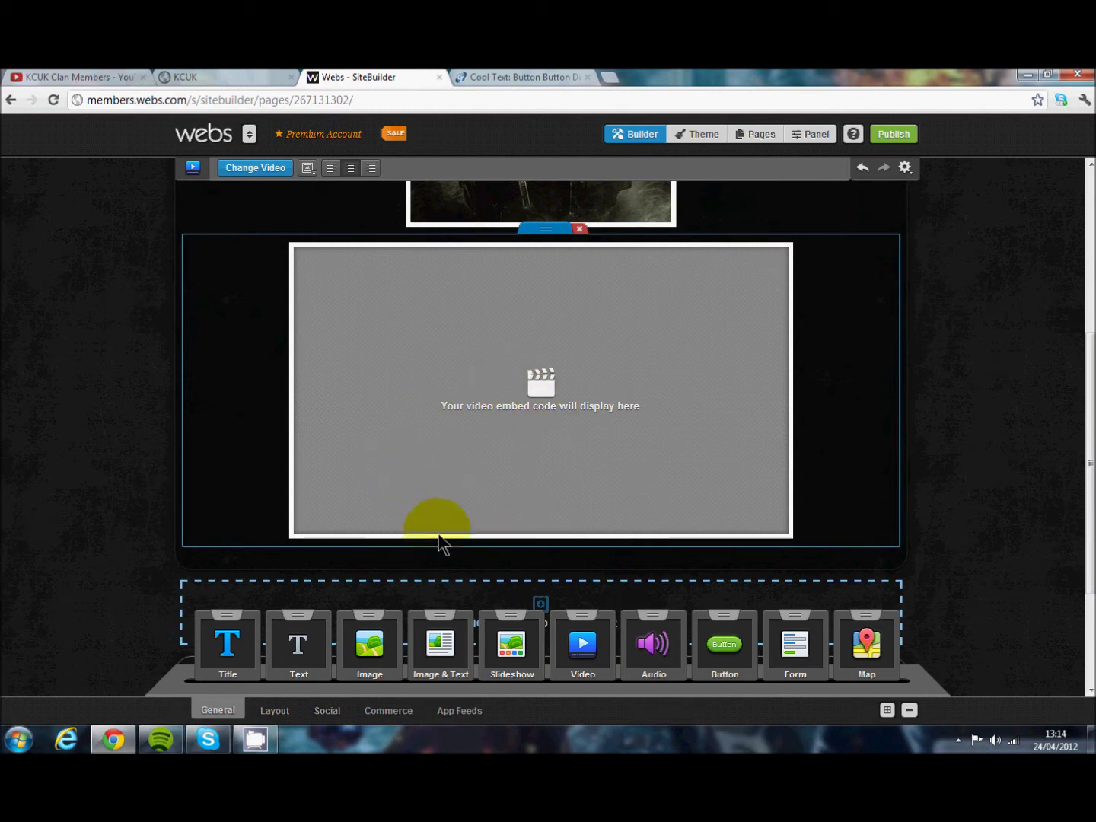
- Try out an Audio module below the video with the track The Pretender by Foo Fighters, and delete the module
left_click_drag(654, 643, 653, 548)
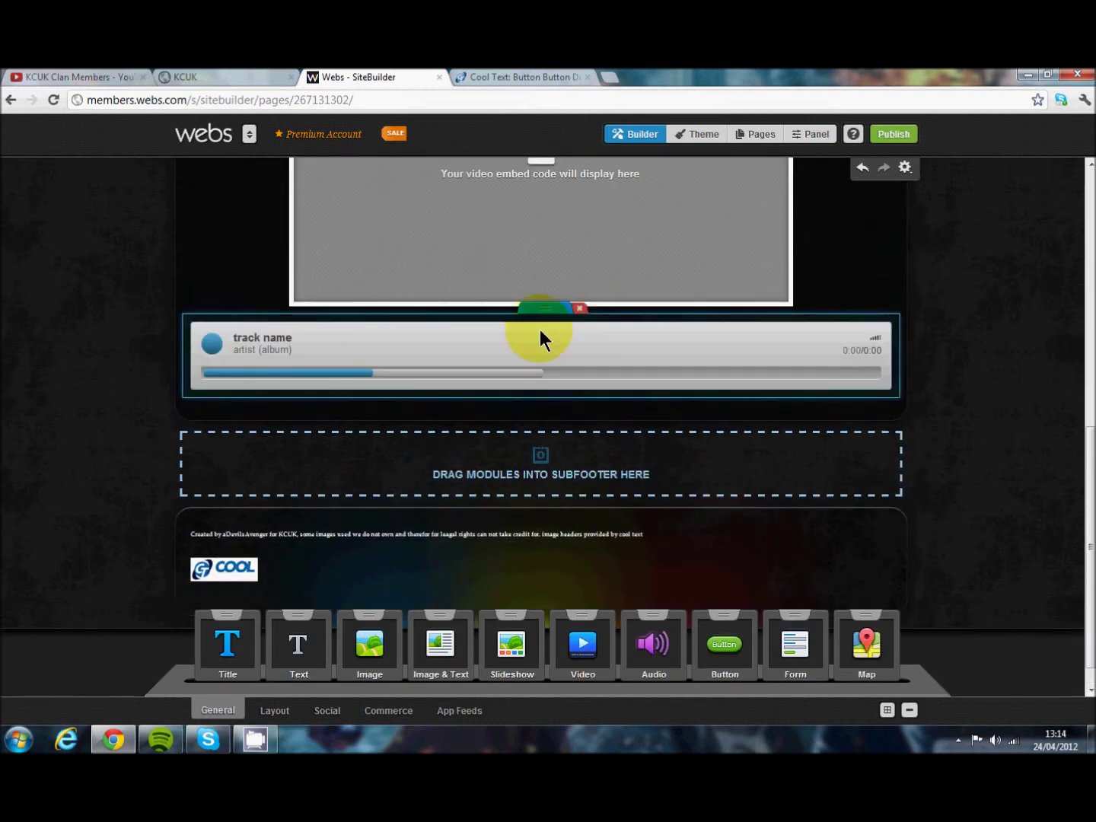
left_click(409, 354)
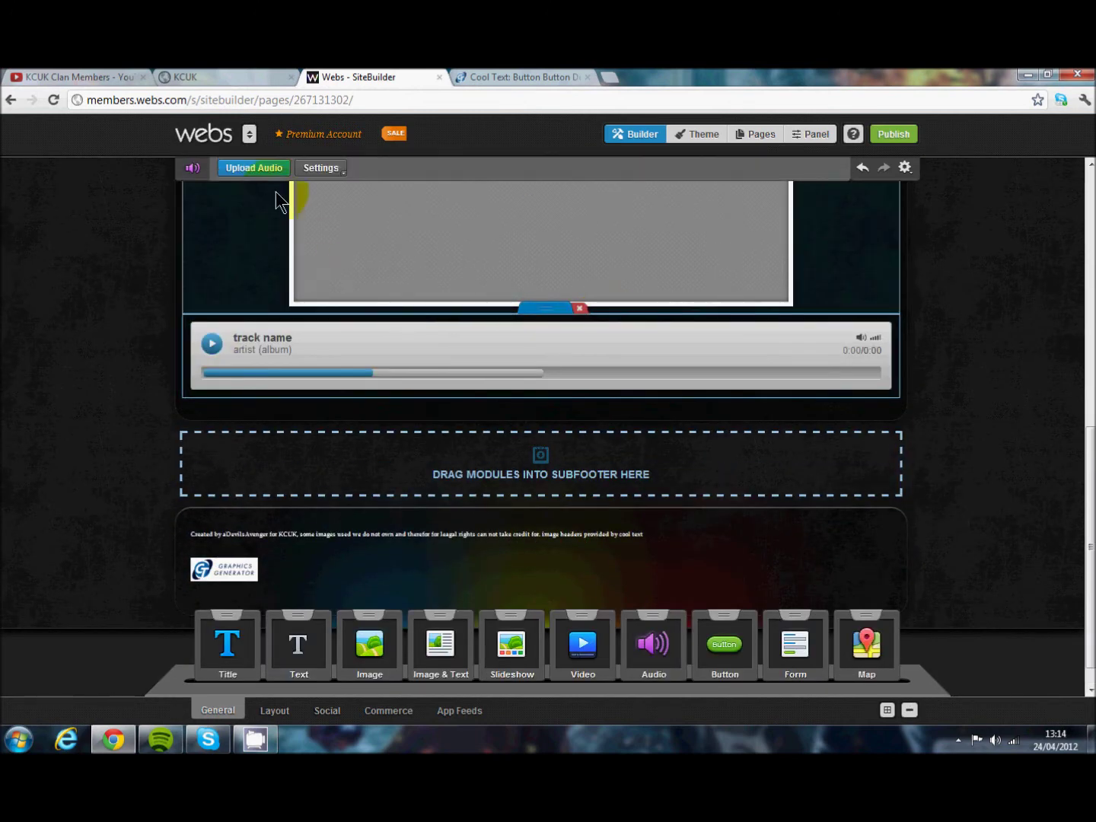
left_click(267, 174)
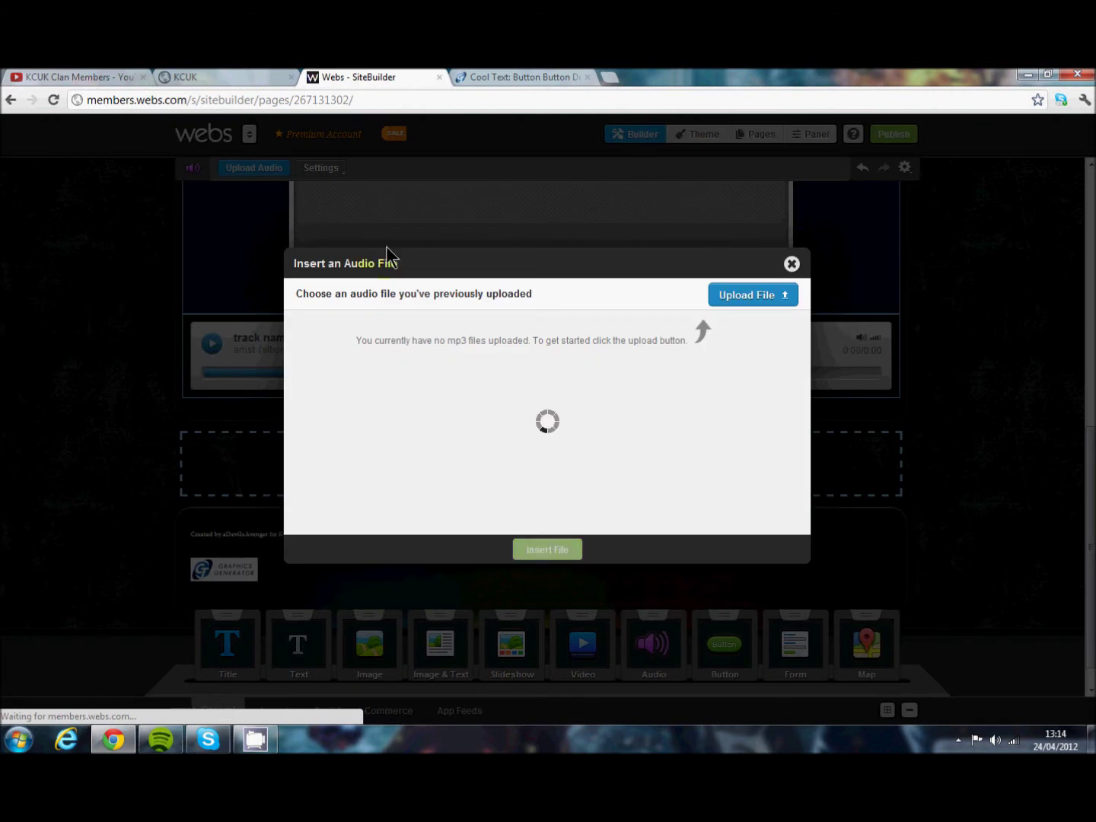
left_click(364, 373)
left_click(558, 548)
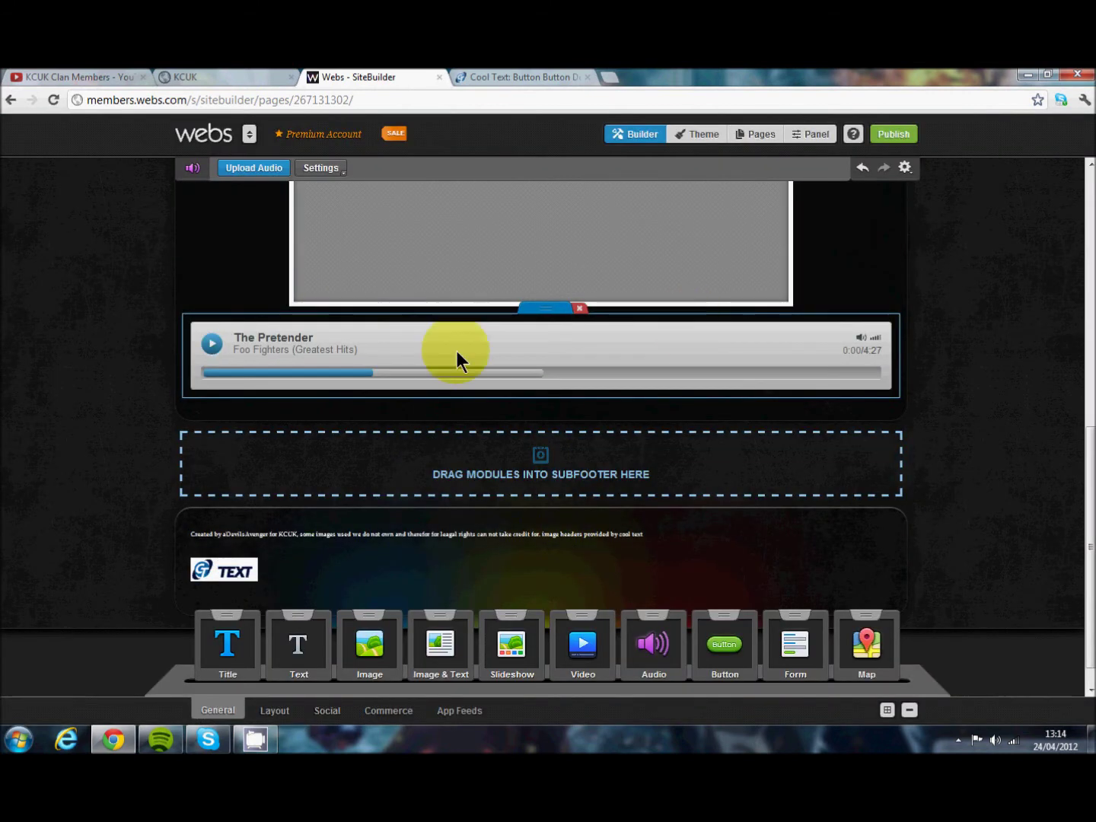
left_click(580, 309)
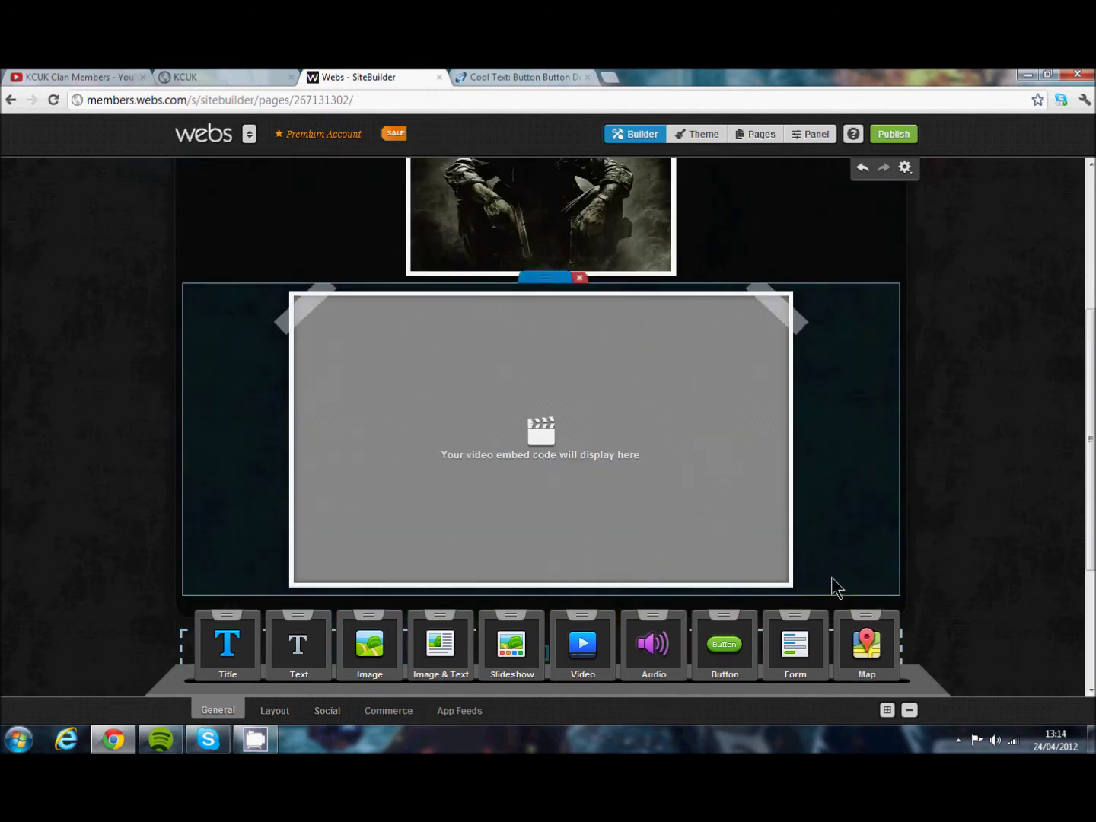
- Add a Button module below the video and label it HOME
scroll(832, 578, "down", 2)
left_click_drag(724, 644, 627, 438)
left_click(236, 344)
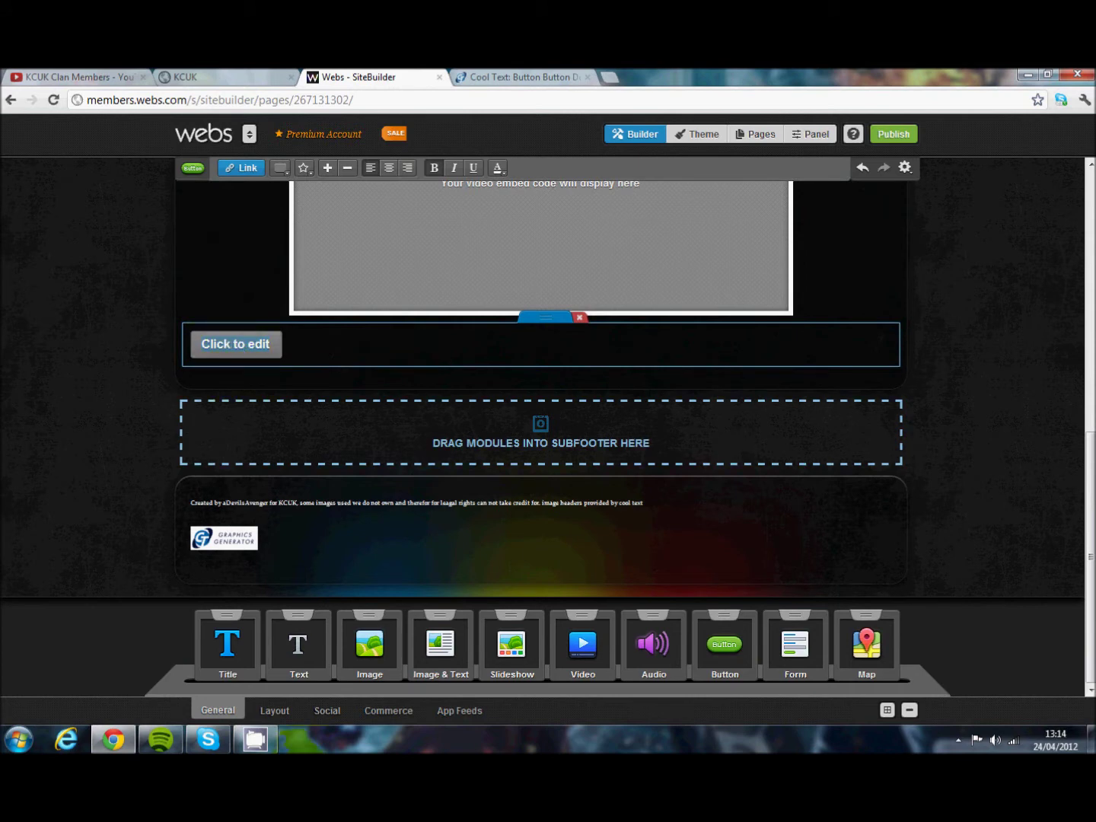
type("HOME")
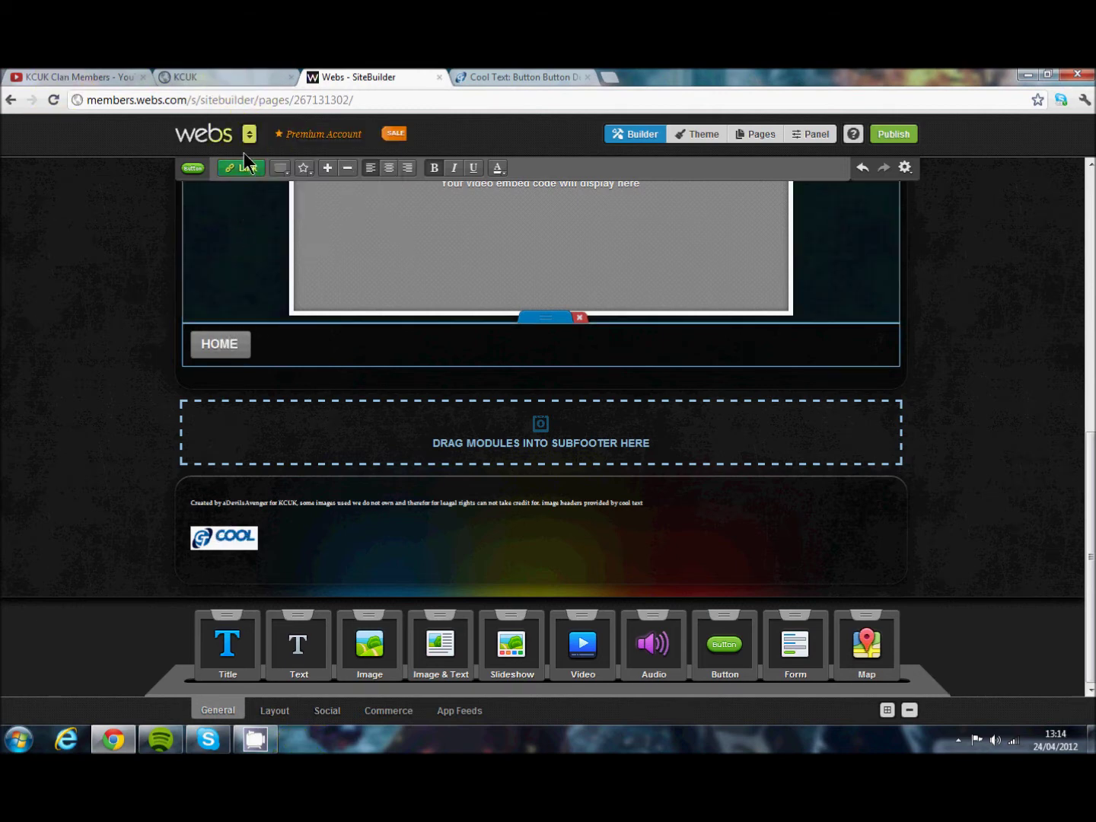
- Set the HOME button's colour to red, #f21414
left_click(281, 168)
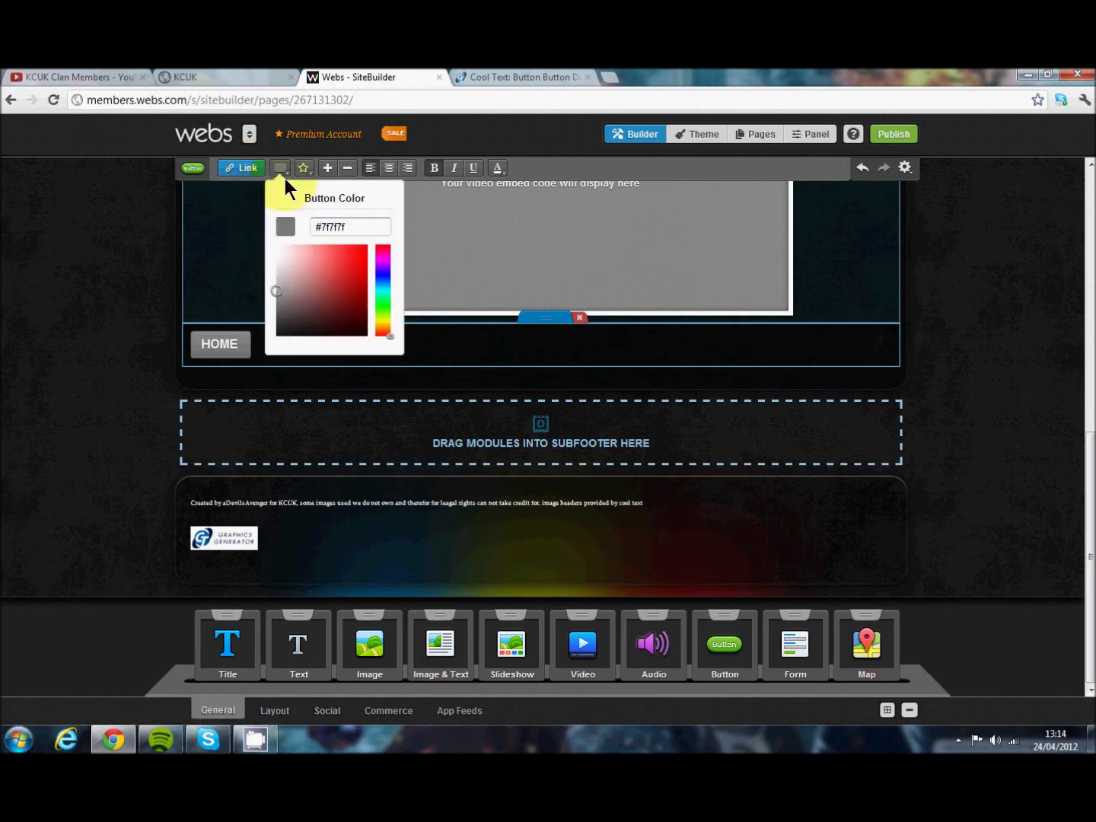
left_click(355, 263)
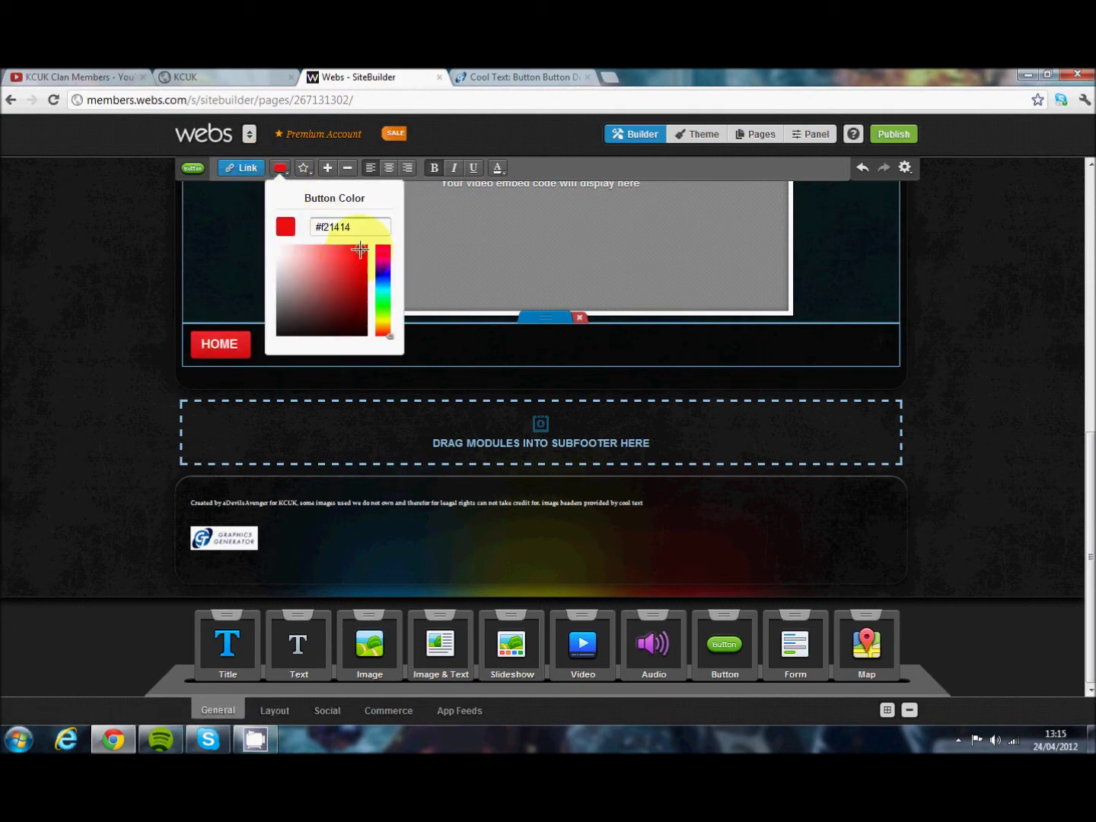
left_click(359, 250)
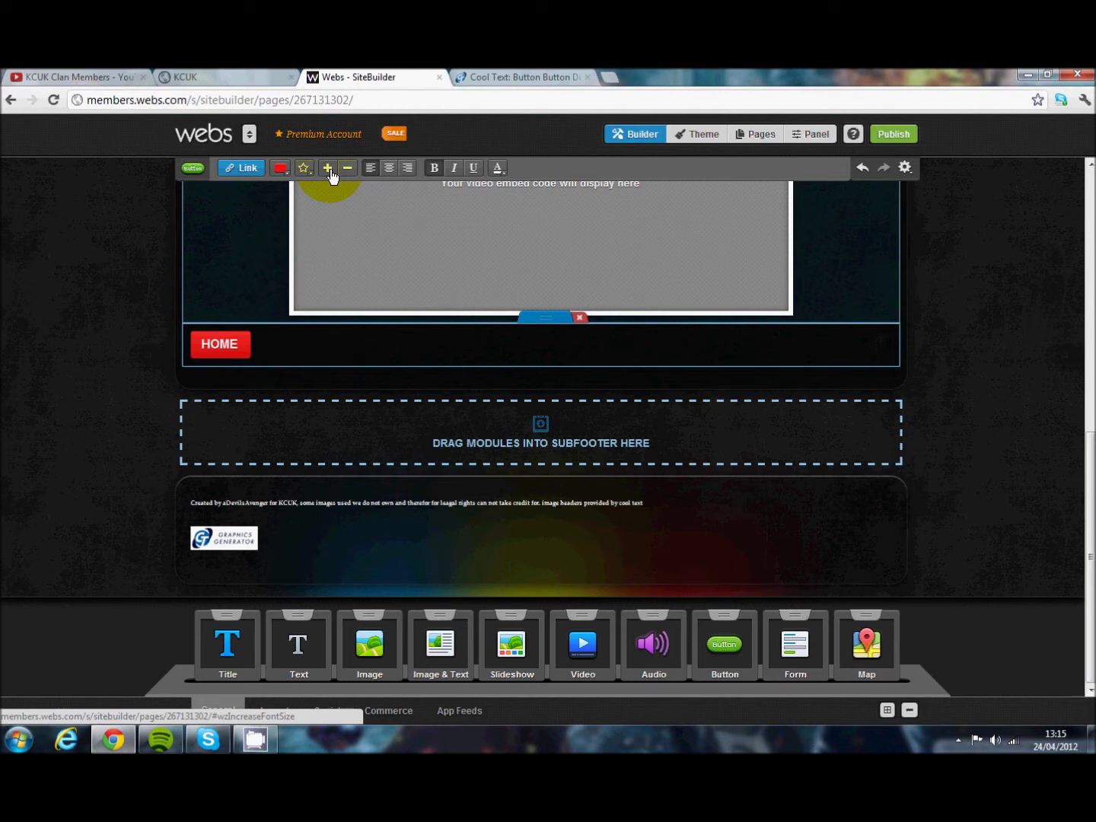
- Enlarge the HOME button's text by several font size increments
left_click(328, 168)
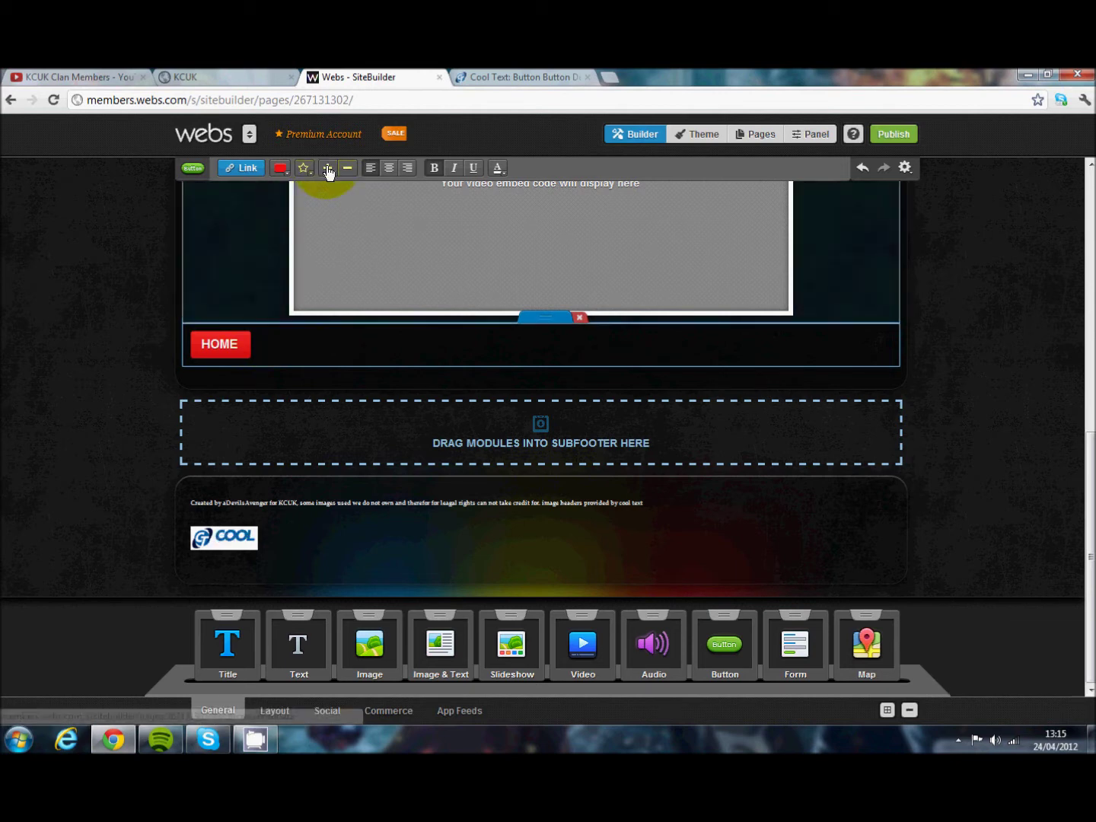
left_click(231, 344)
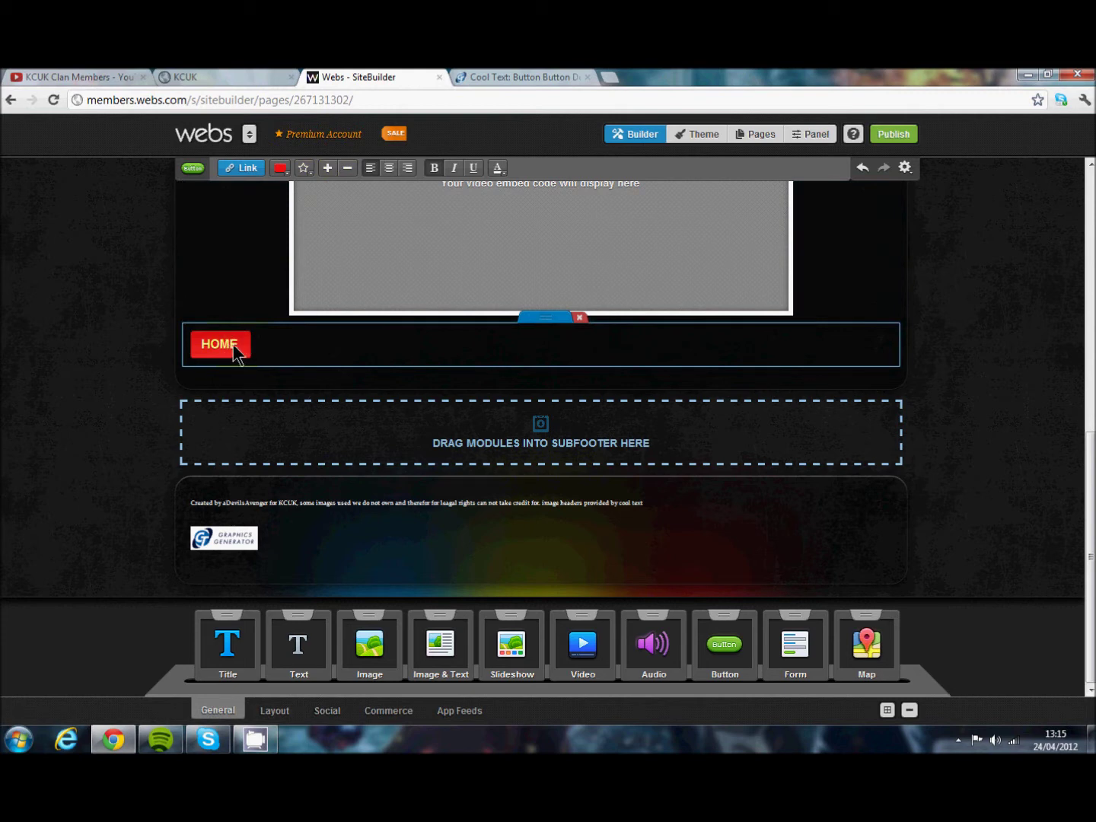
left_click_drag(237, 344, 202, 346)
left_click(329, 167)
left_click(328, 168)
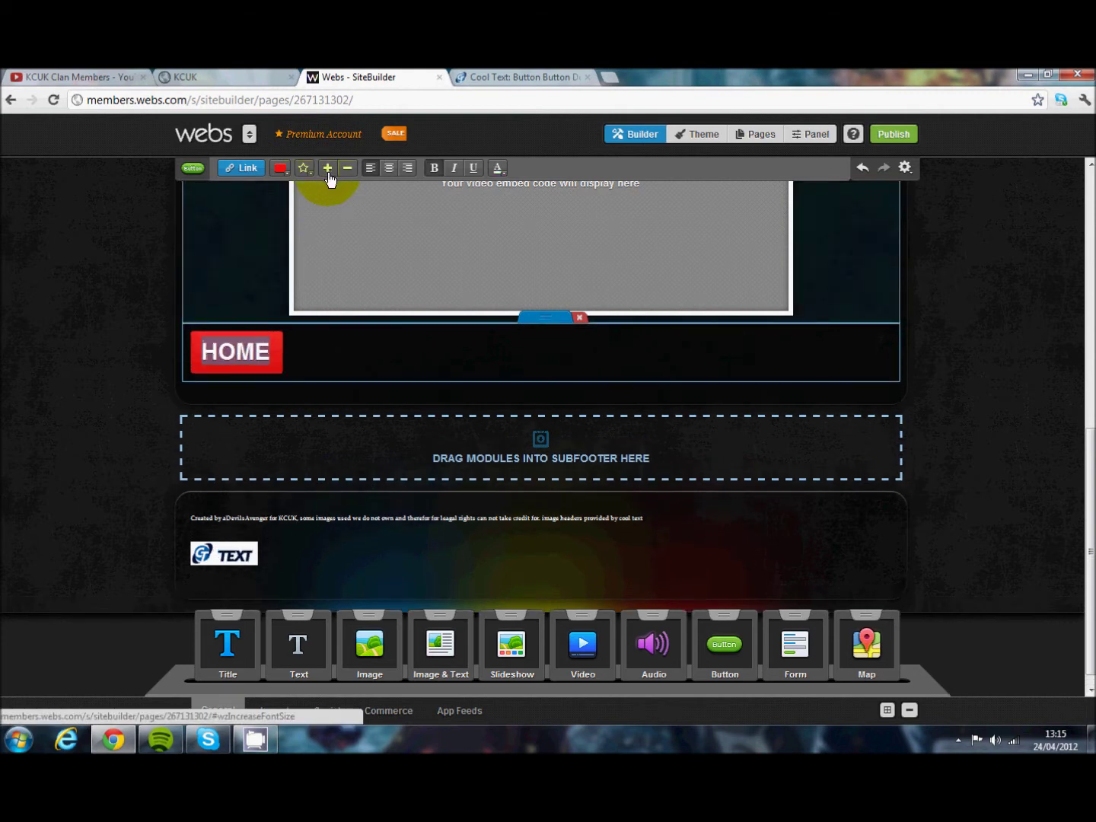
left_click(329, 168)
- Add the round green check mark icon to the HOME button and centre the button
left_click(304, 168)
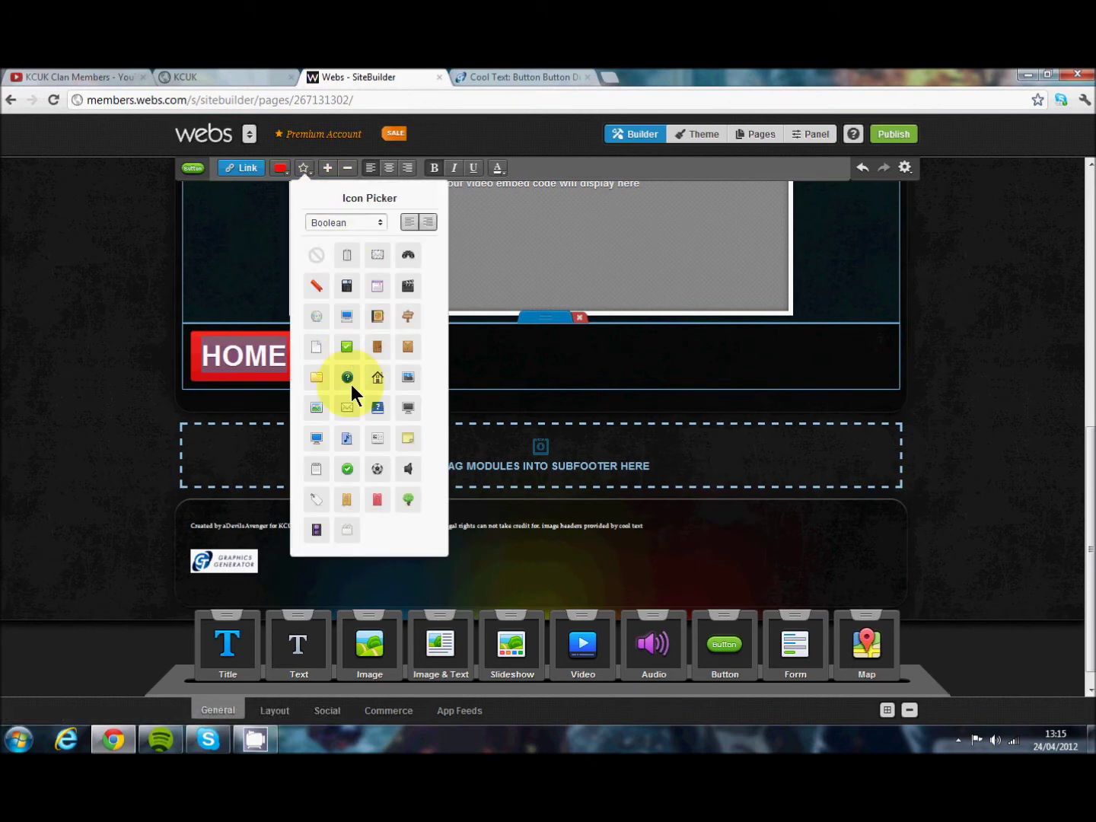
left_click(347, 470)
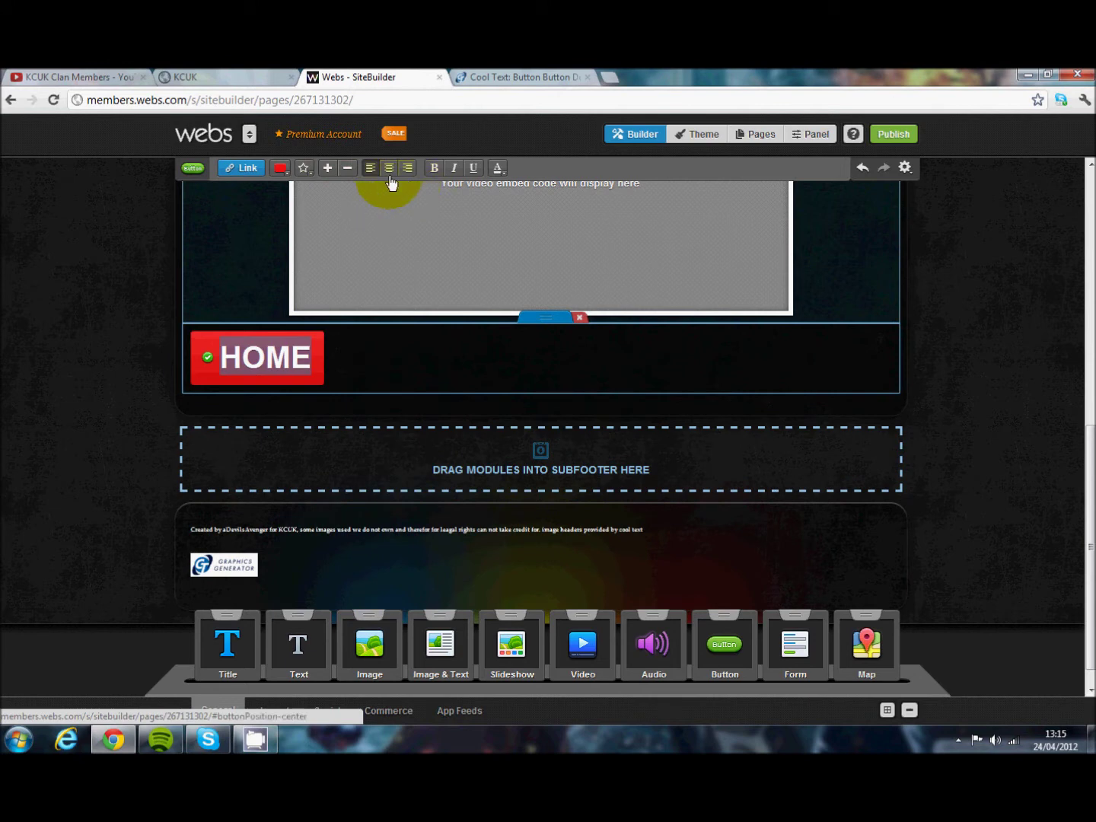
left_click(389, 169)
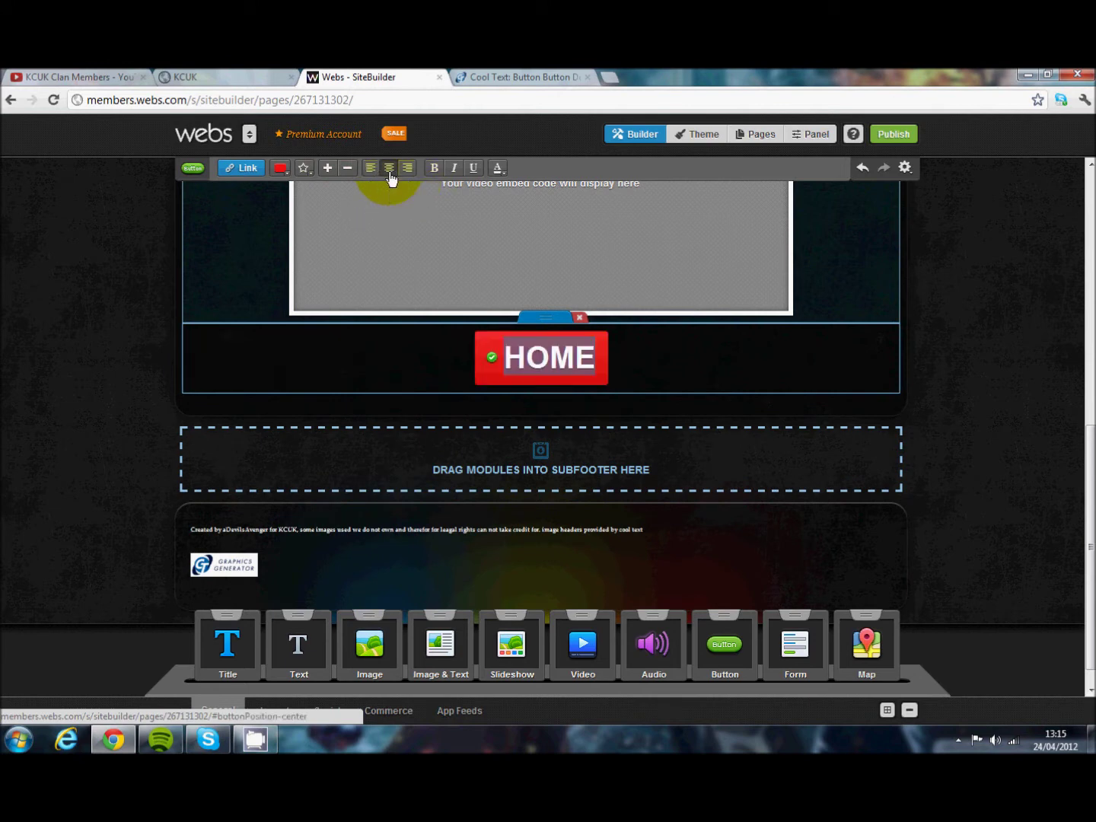
- Set the HOME button's text colour to black
left_click(496, 169)
left_click_drag(392, 252, 380, 335)
left_click(500, 172)
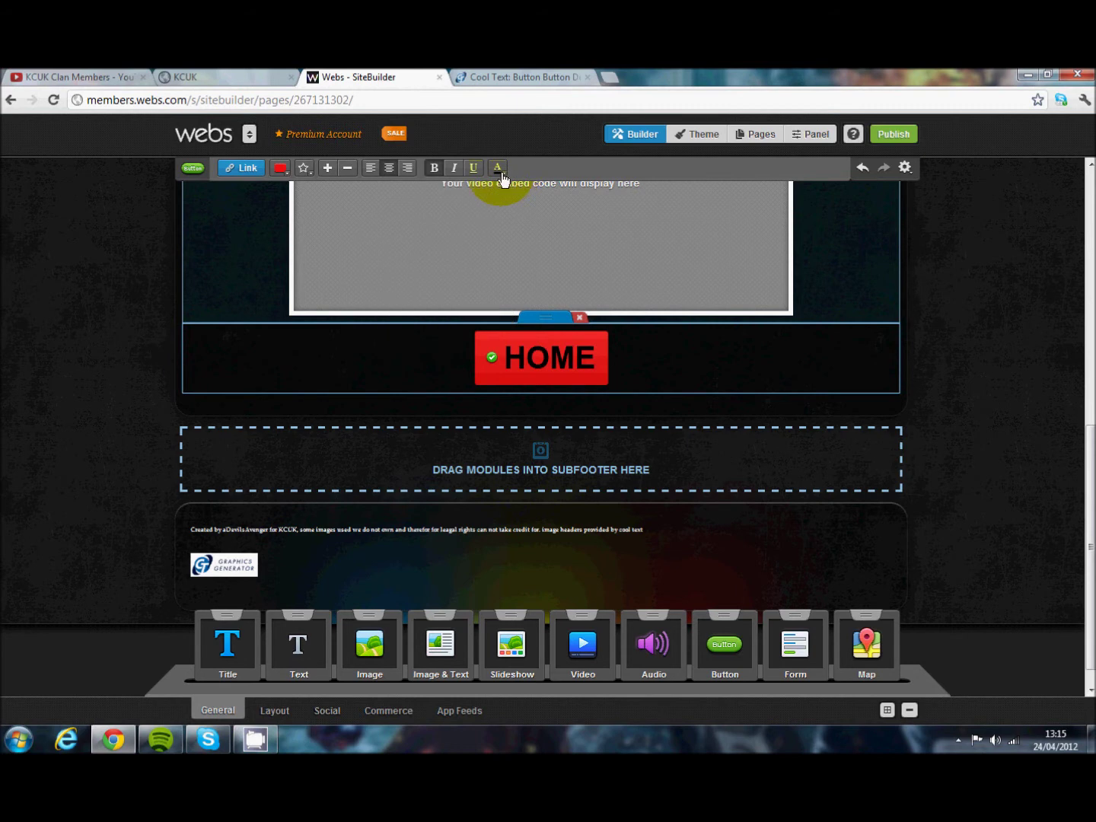
- Link the HOME button to the website's own Home page
left_click(243, 169)
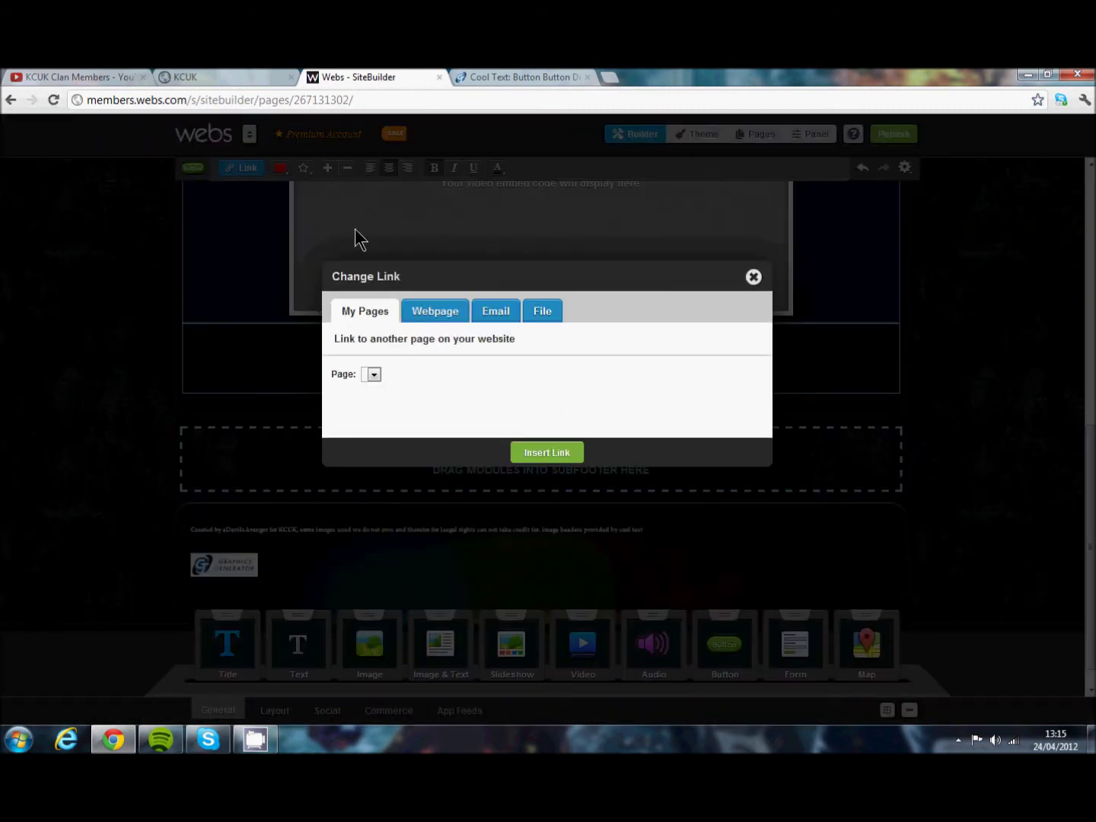
left_click(455, 314)
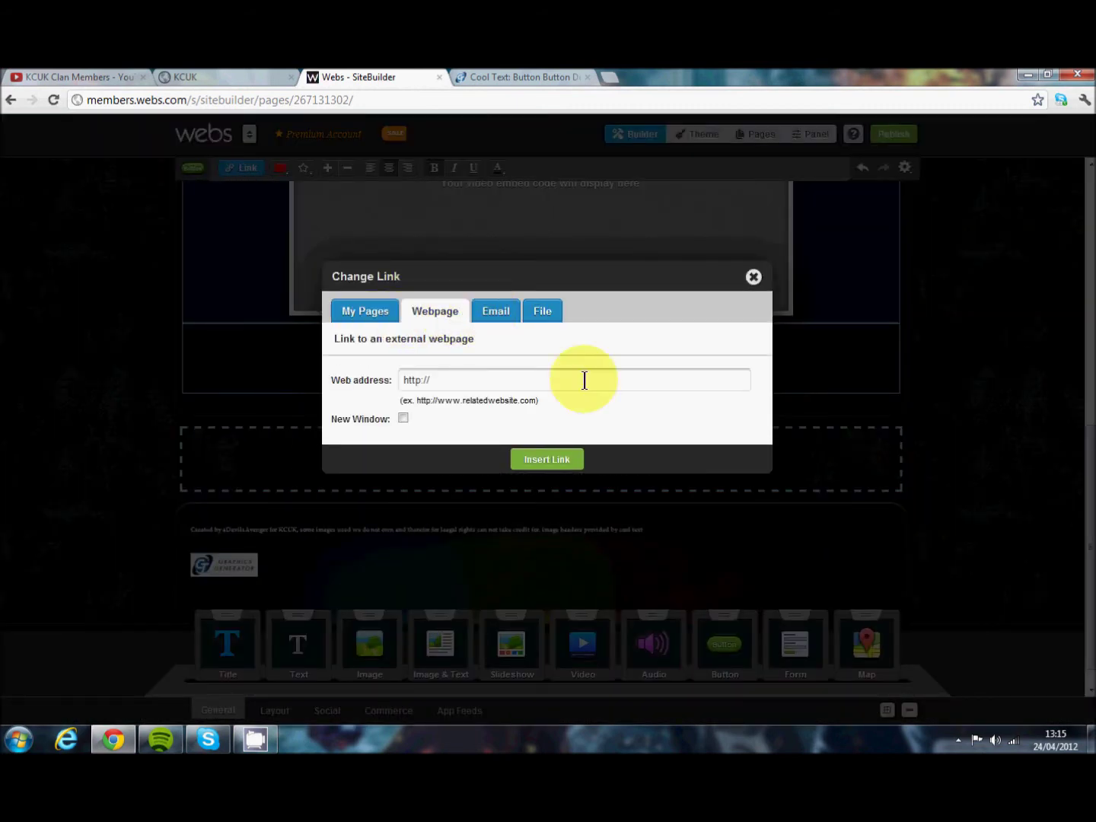
left_click(495, 311)
left_click(542, 312)
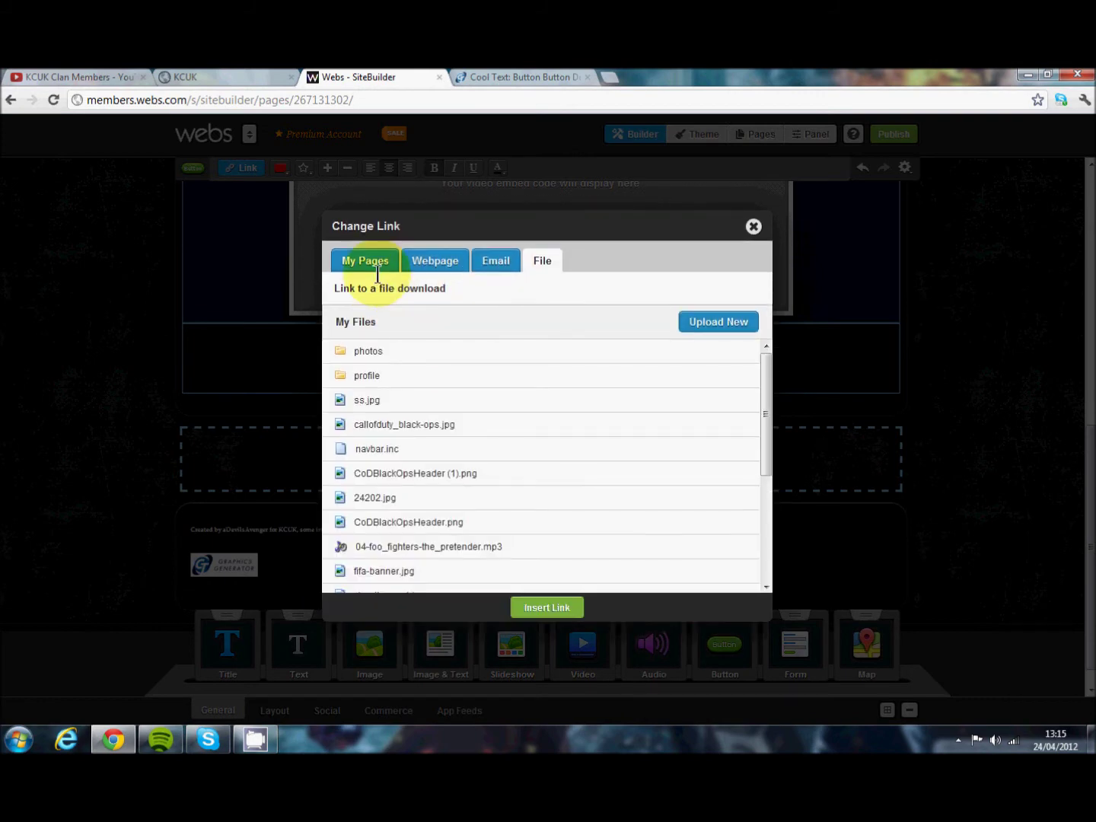
left_click(367, 259)
left_click(462, 323)
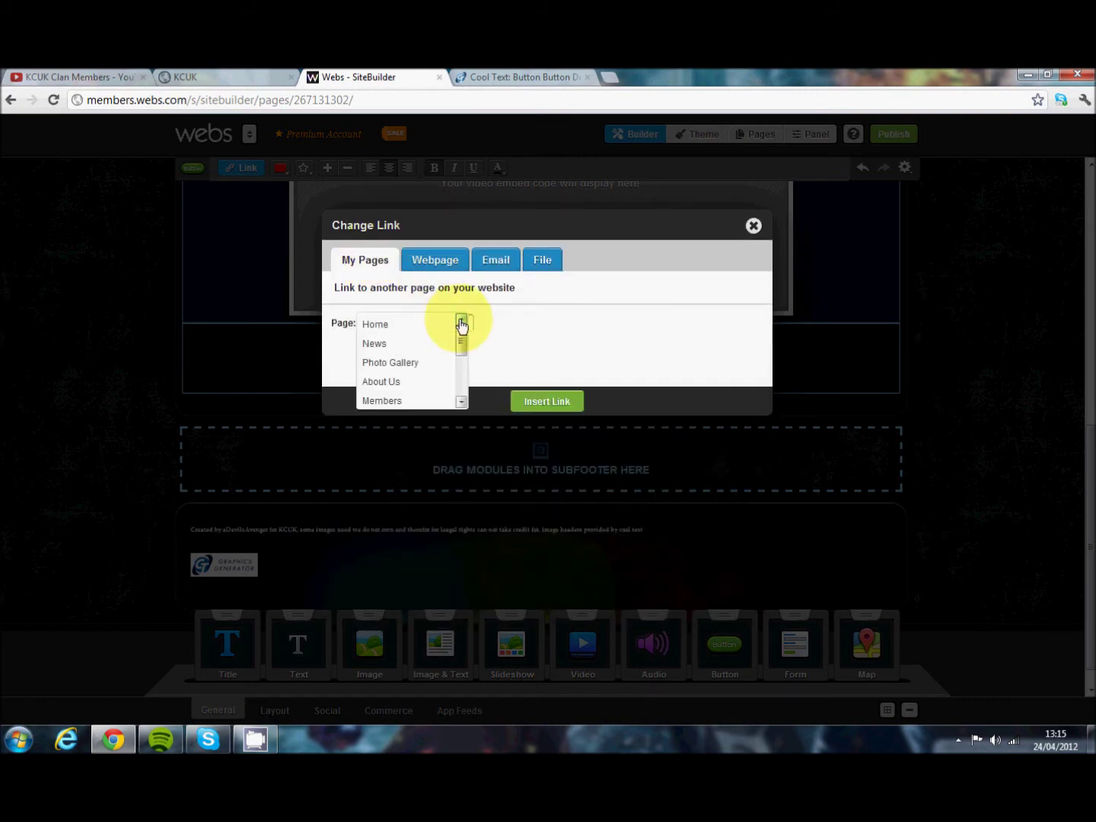
left_click(415, 325)
left_click(542, 401)
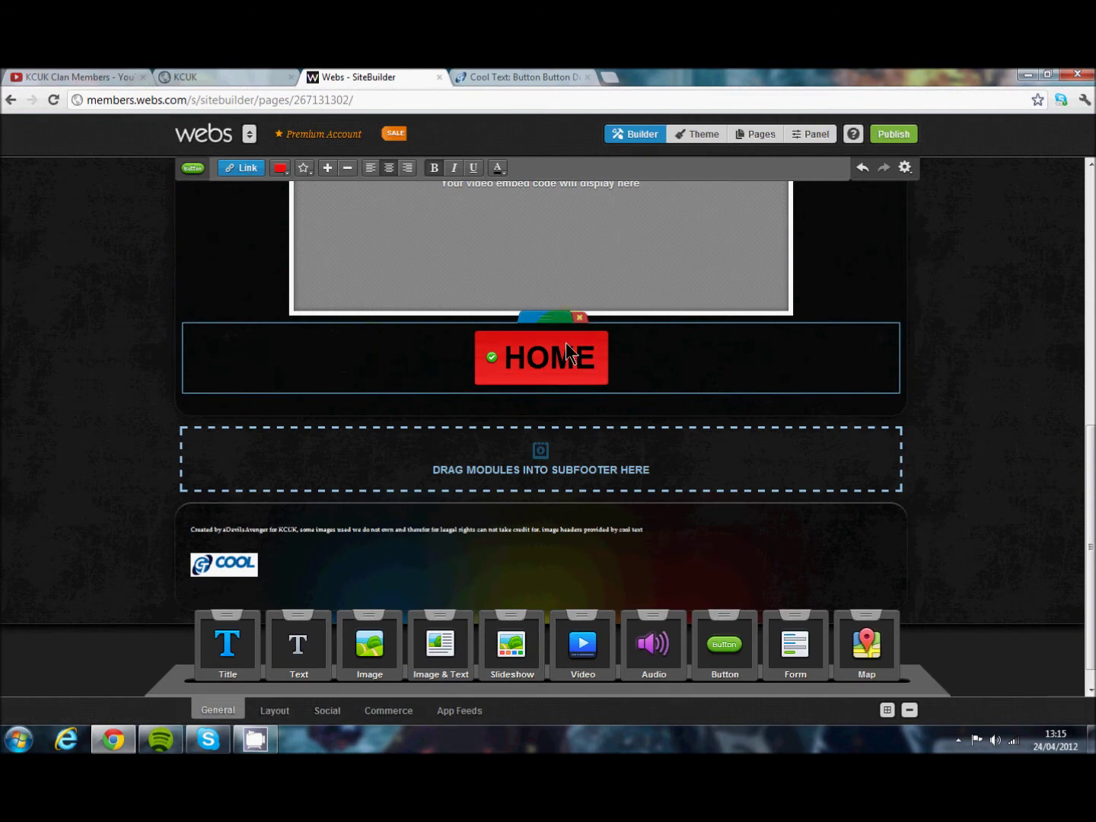
left_click(915, 312)
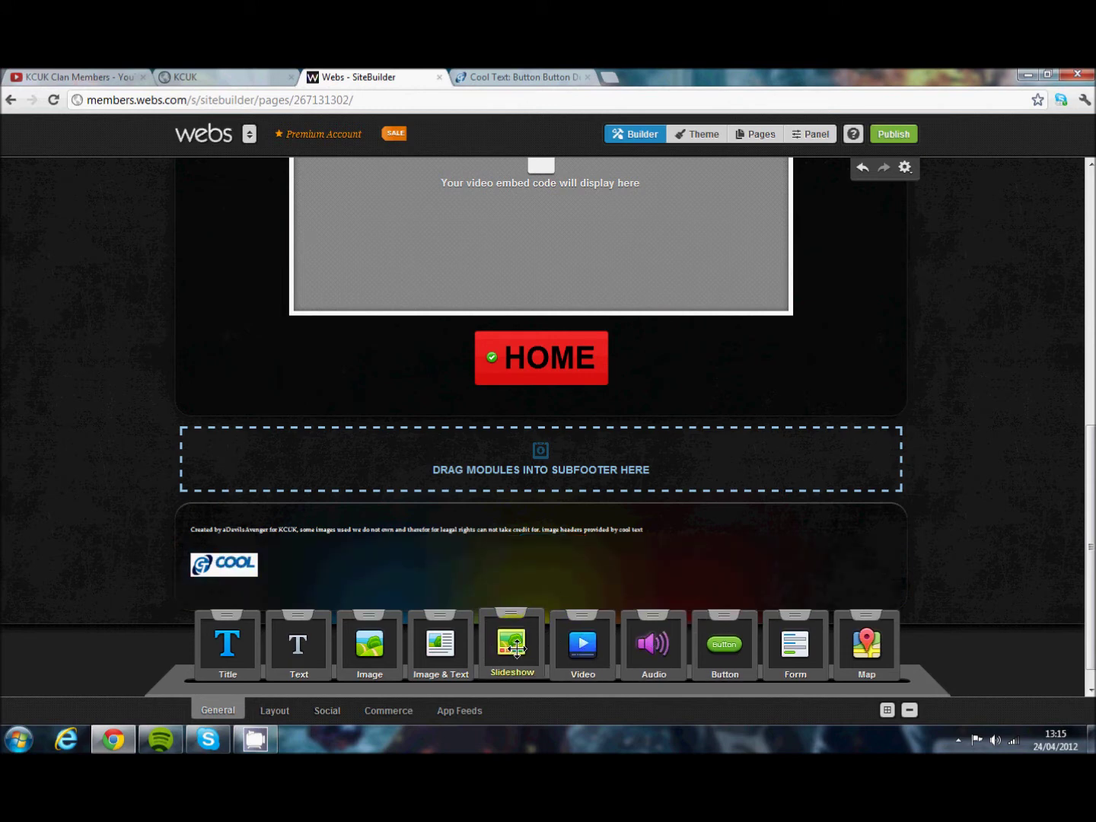
- Add a Form module below the HOME button with a required Checkbox field offering Option 1, Option 2 and option 3
left_click_drag(795, 643, 697, 375)
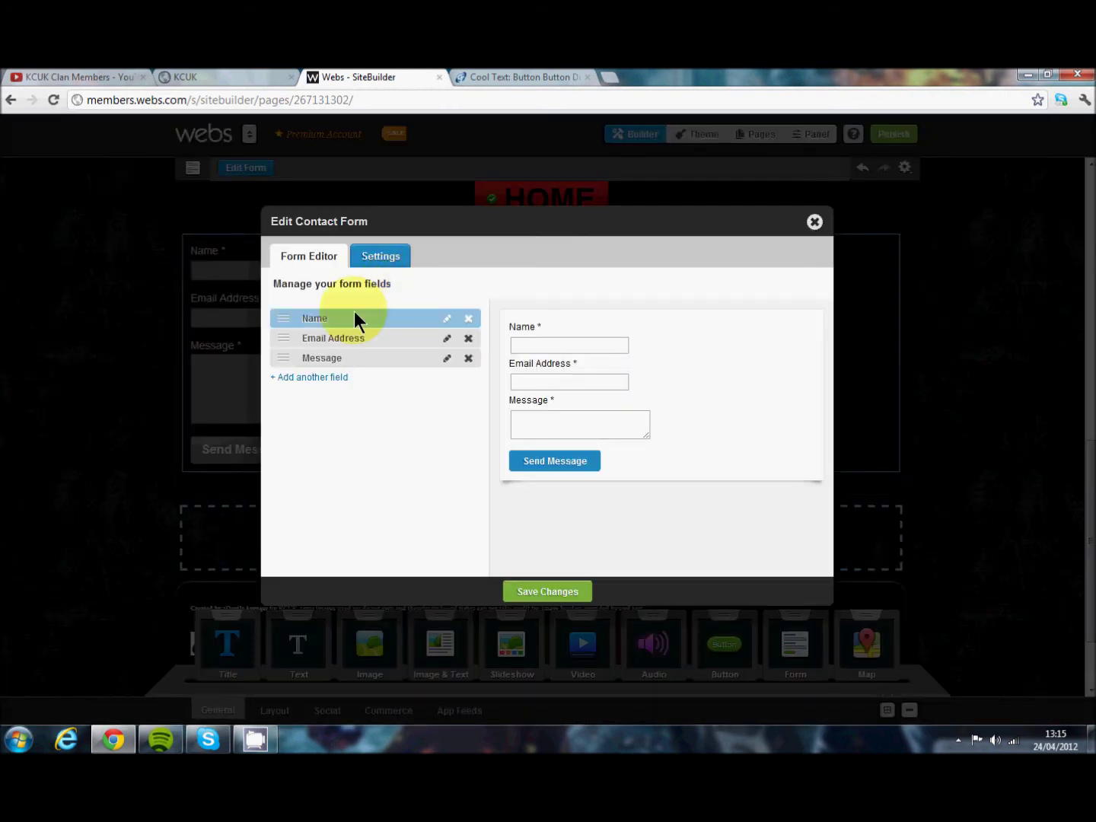
left_click(292, 378)
left_click(462, 378)
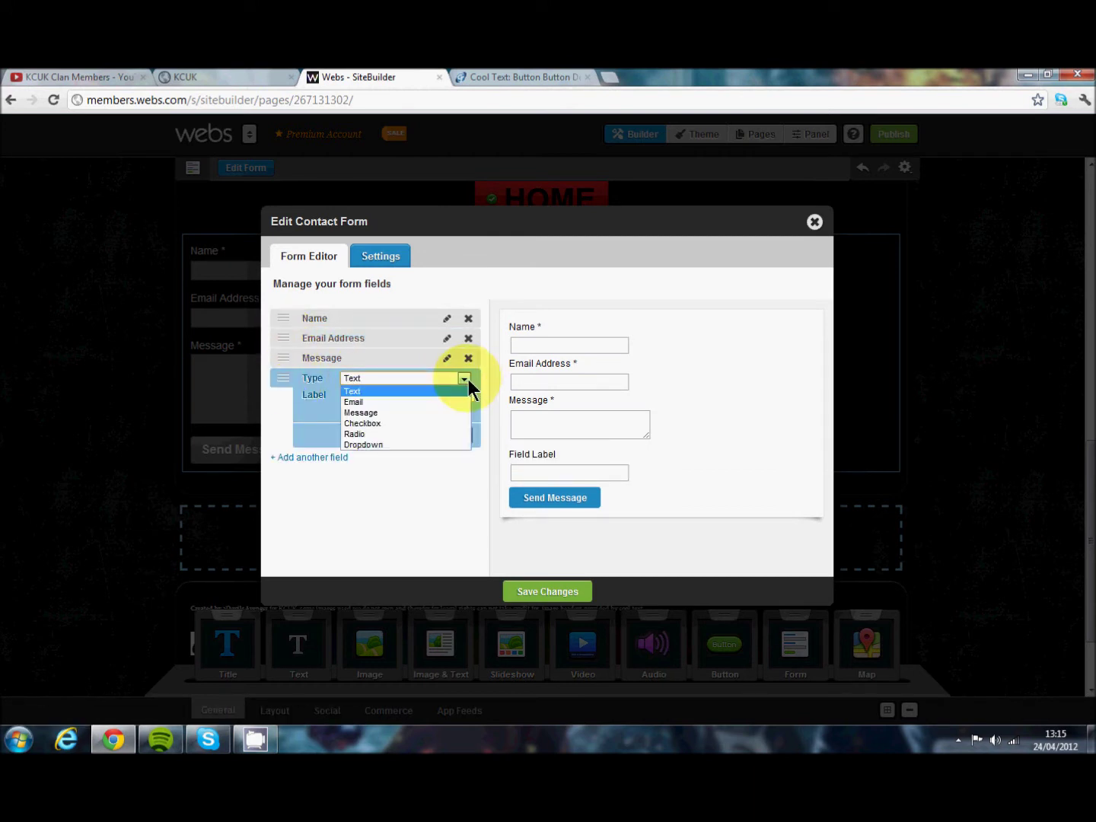
left_click(424, 422)
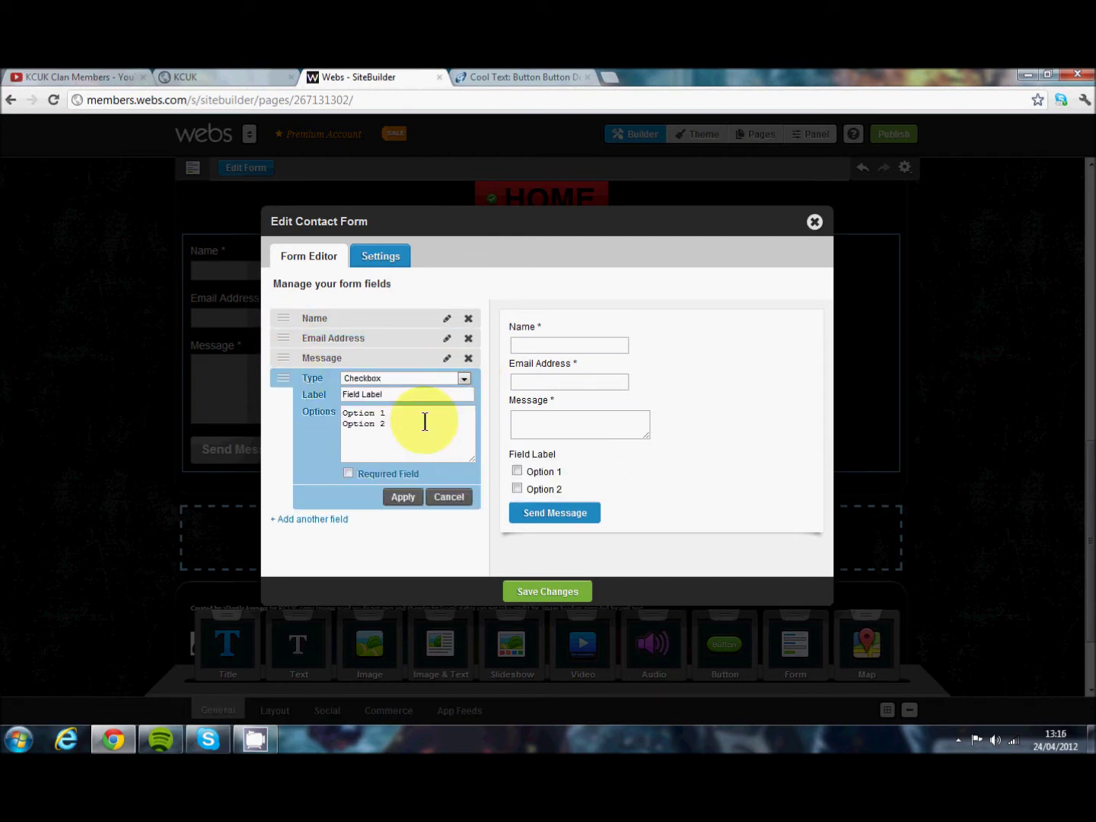
left_click(388, 432)
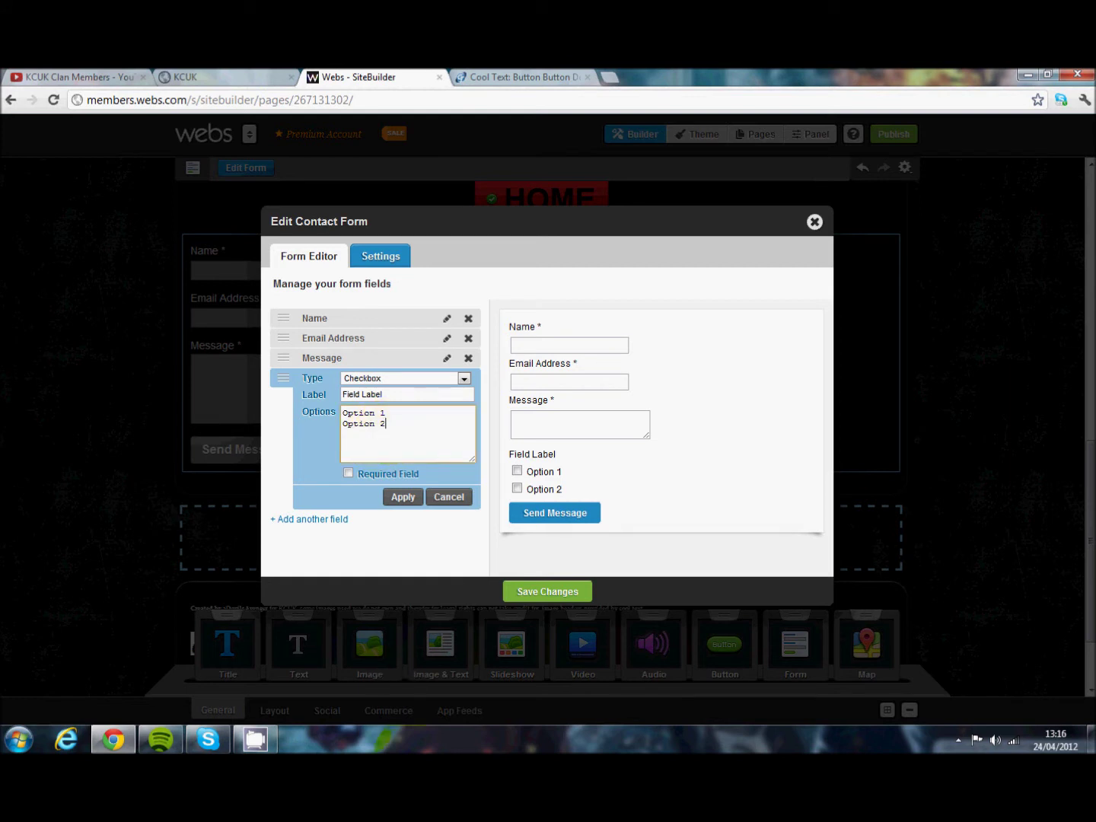
key("Return")
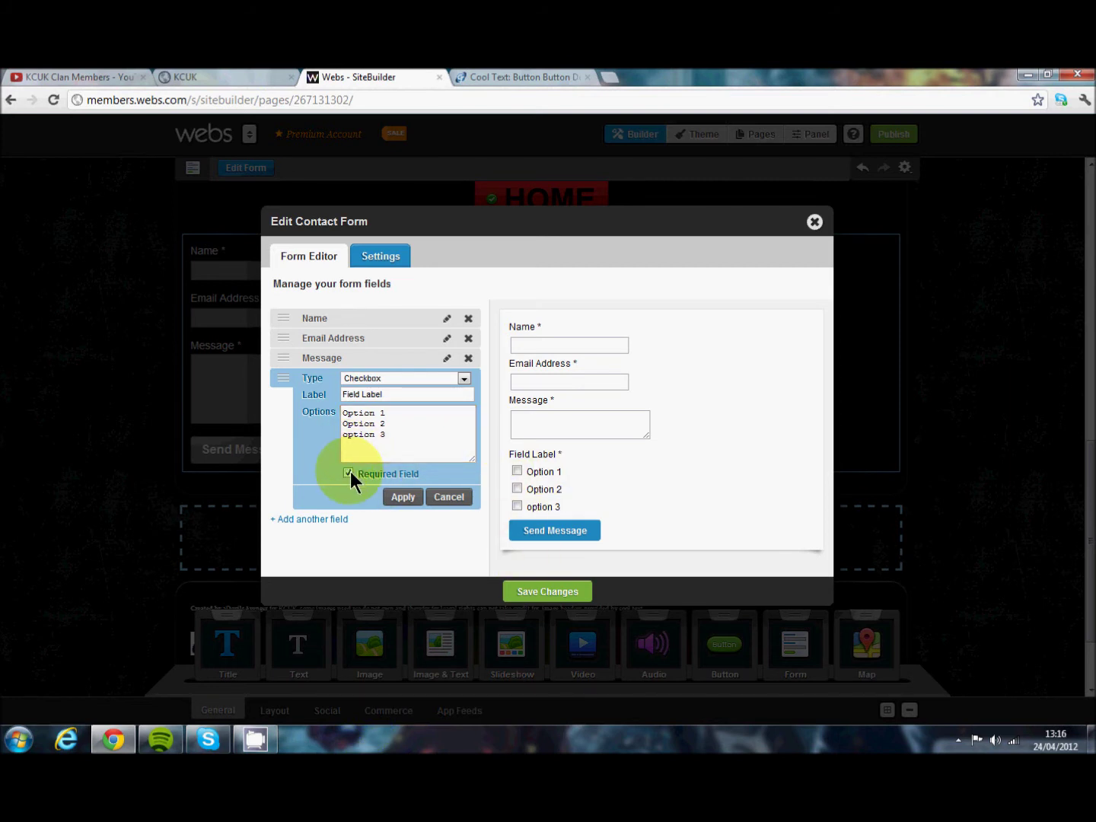
left_click(406, 498)
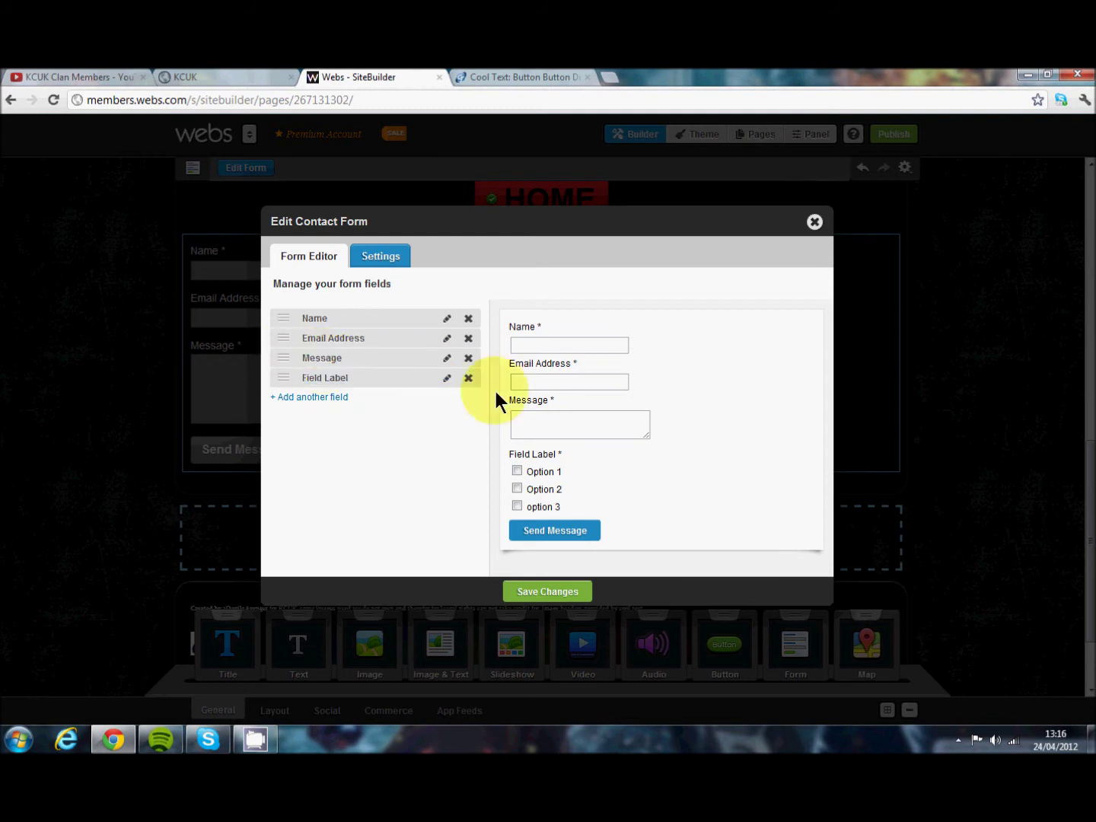
- Delete the contact form's Message field and save the form with the label position set to Top
left_click(470, 359)
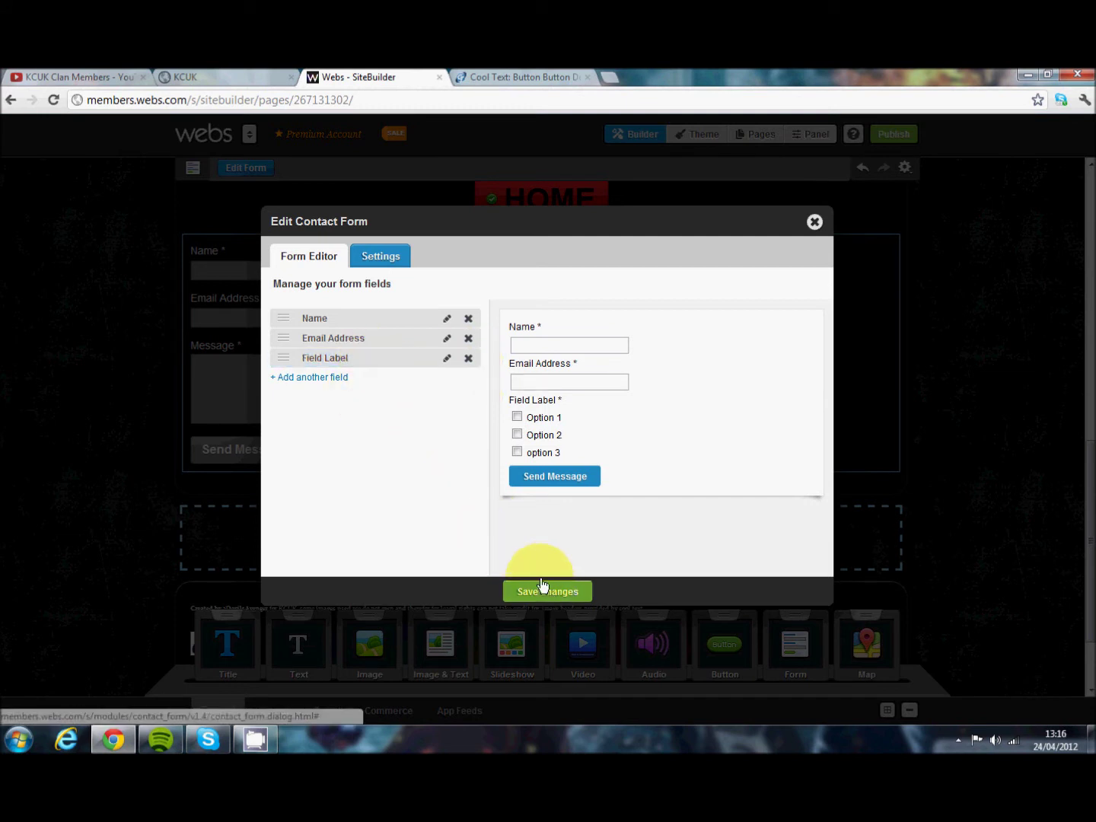
left_click(381, 259)
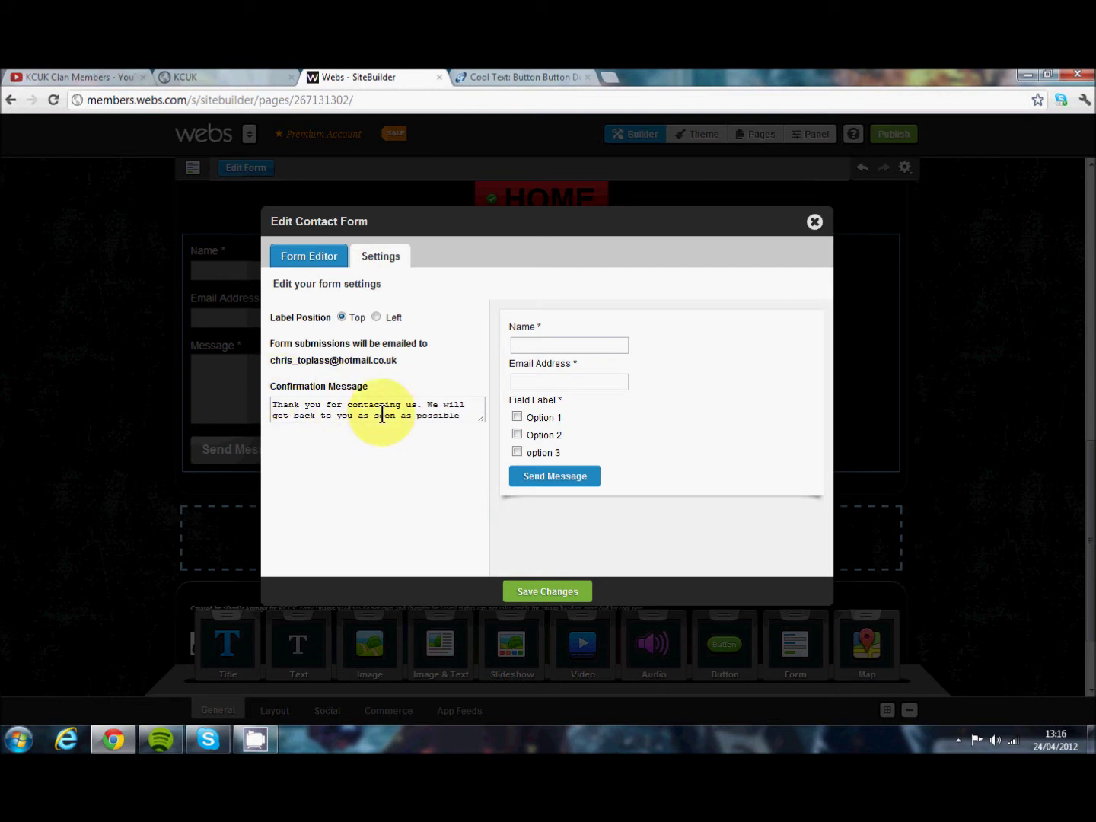
left_click(376, 317)
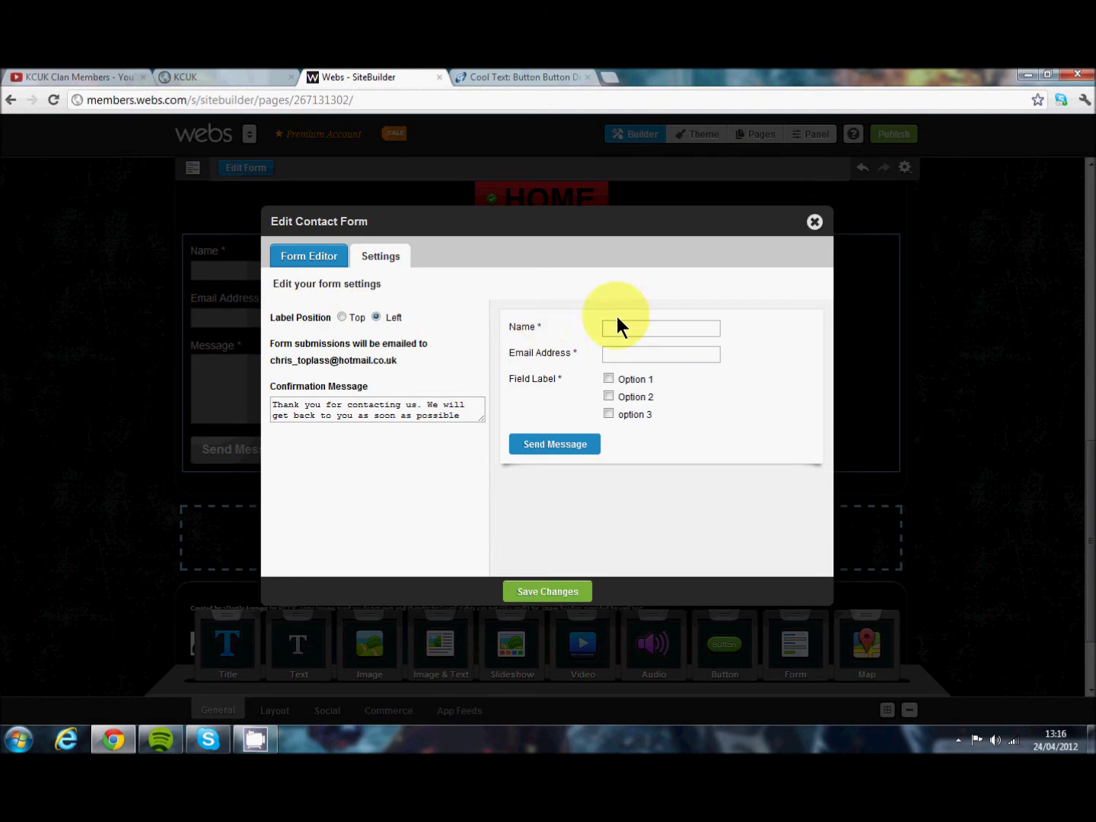
left_click(343, 317)
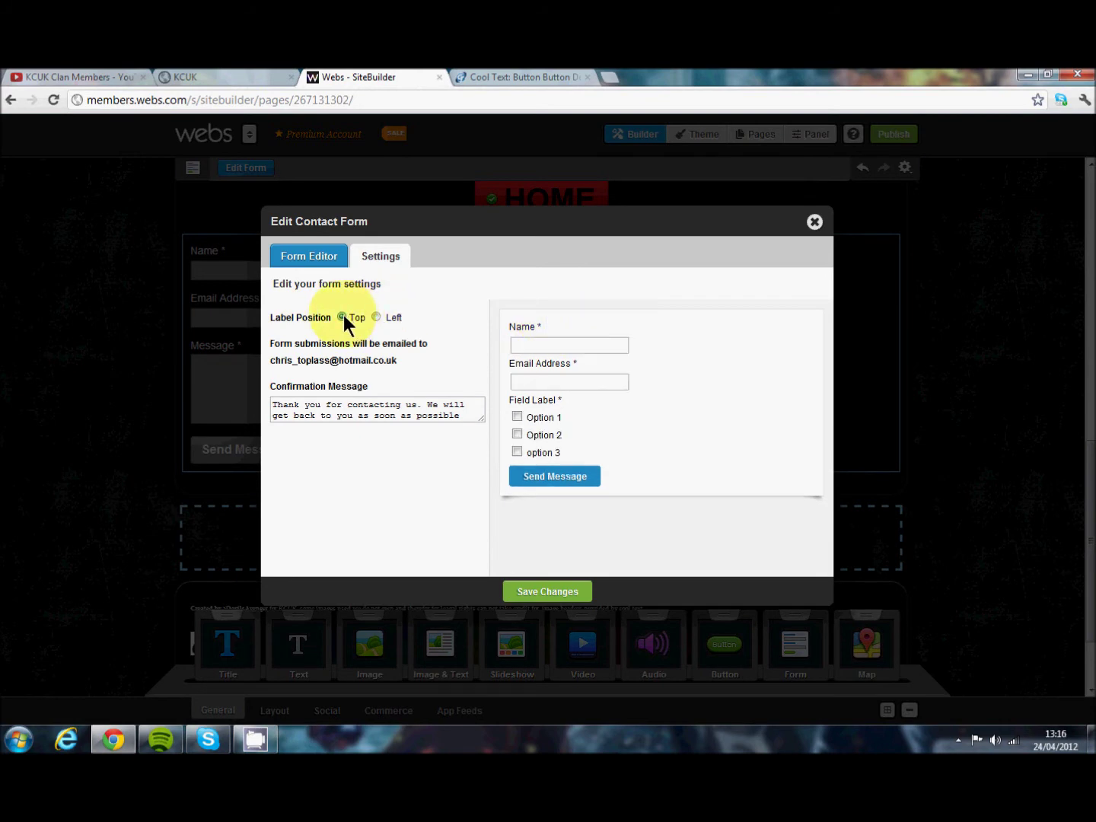
left_click(536, 592)
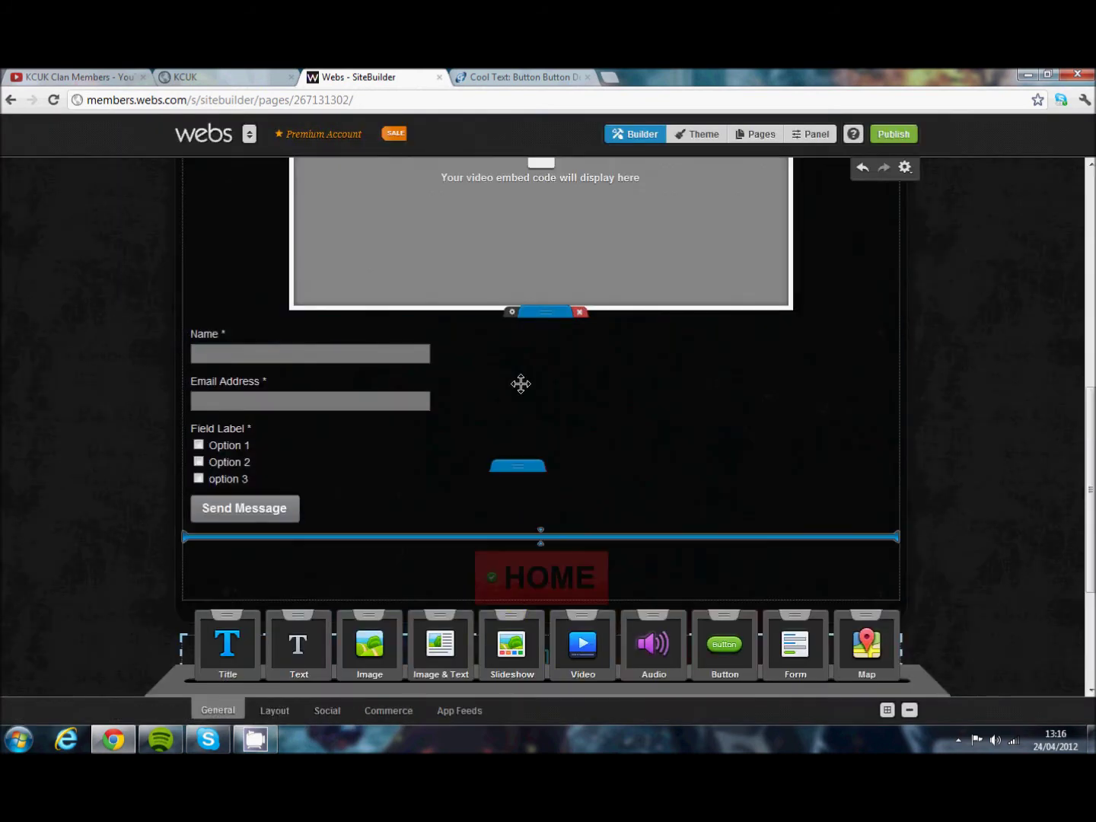
- Move the HOME button above the HI :D title and publish the page
left_click_drag(520, 383, 574, 201)
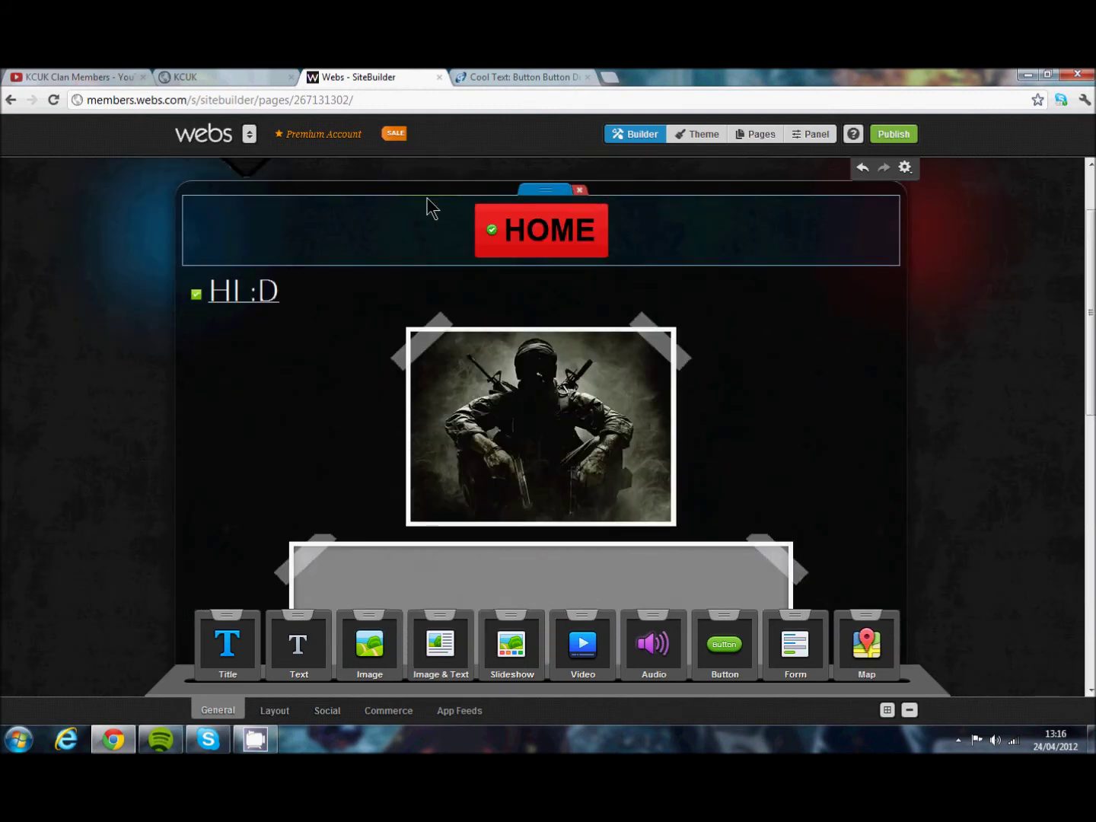
scroll(724, 303, "down", 4)
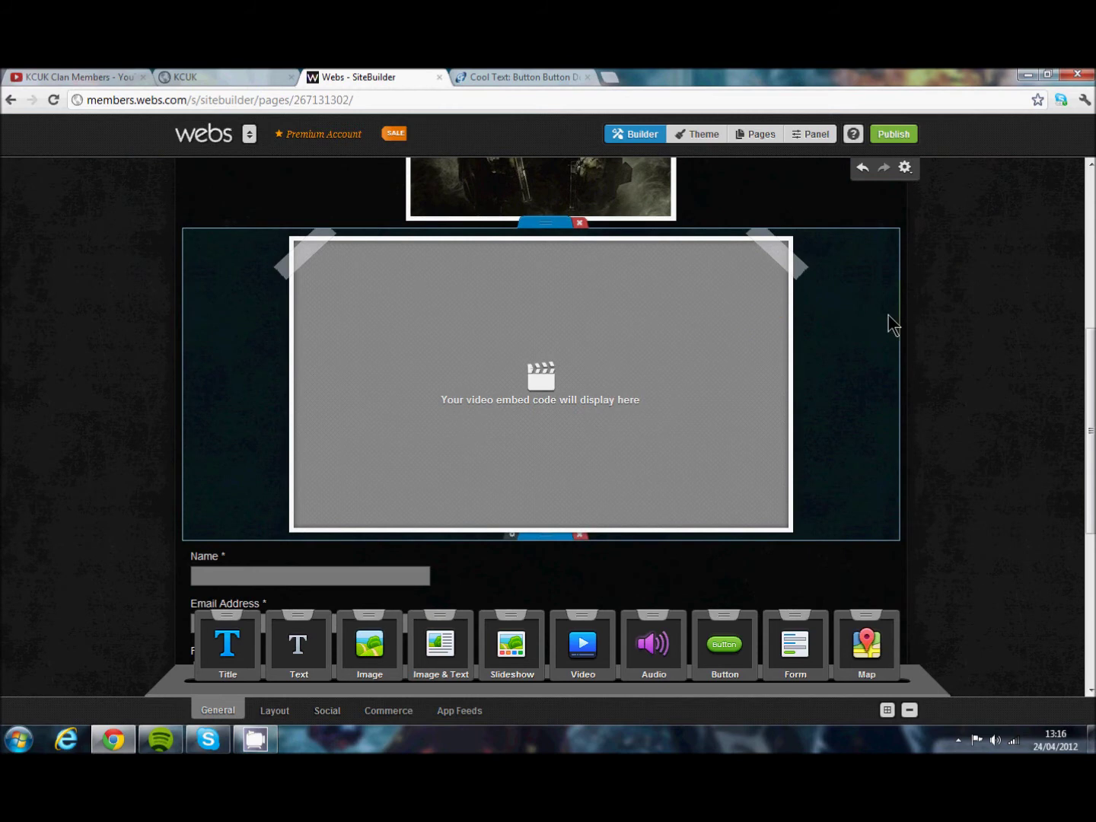
left_click(894, 134)
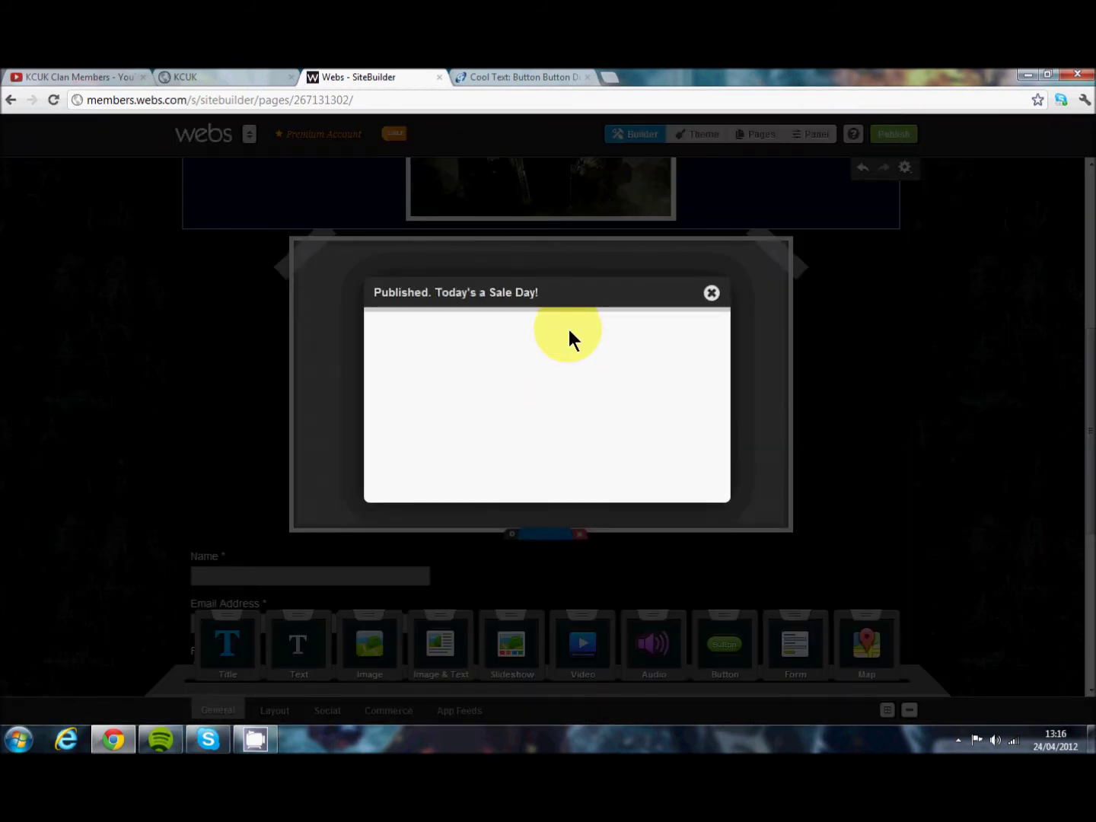
left_click(710, 293)
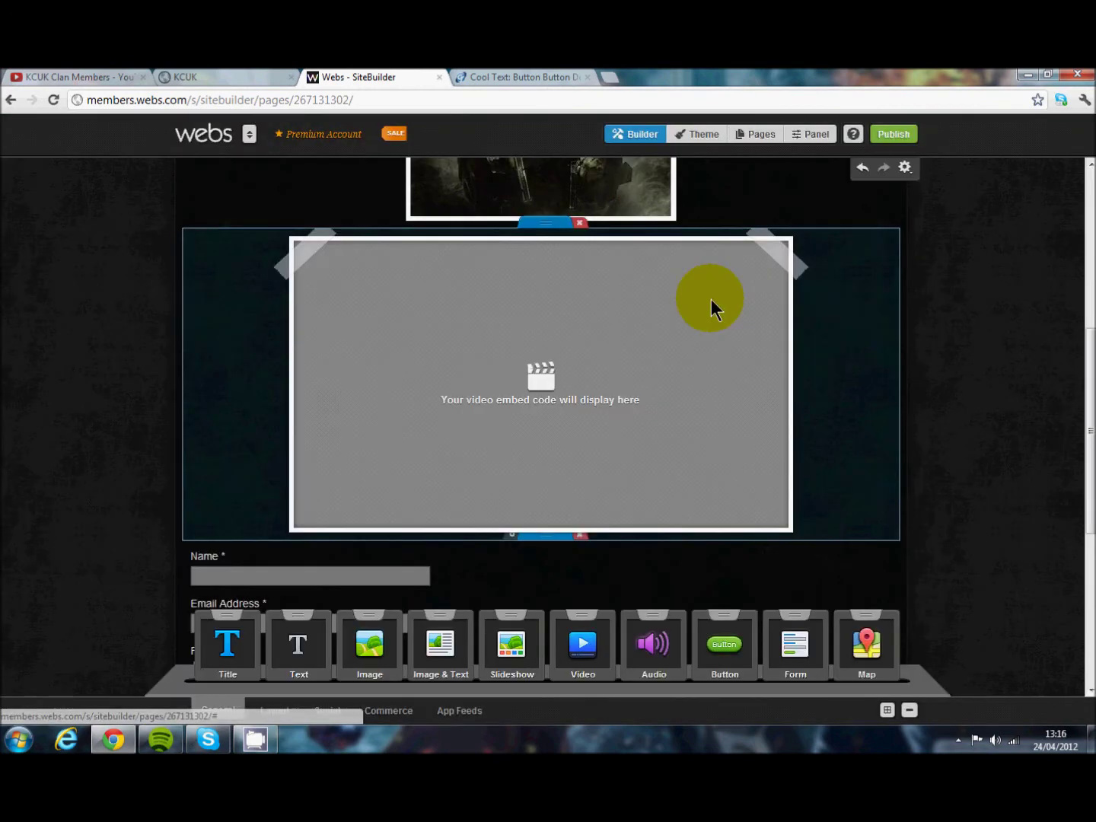
- Try out a Map module between the video and the contact form, and delete it
left_click_drag(866, 646, 652, 531)
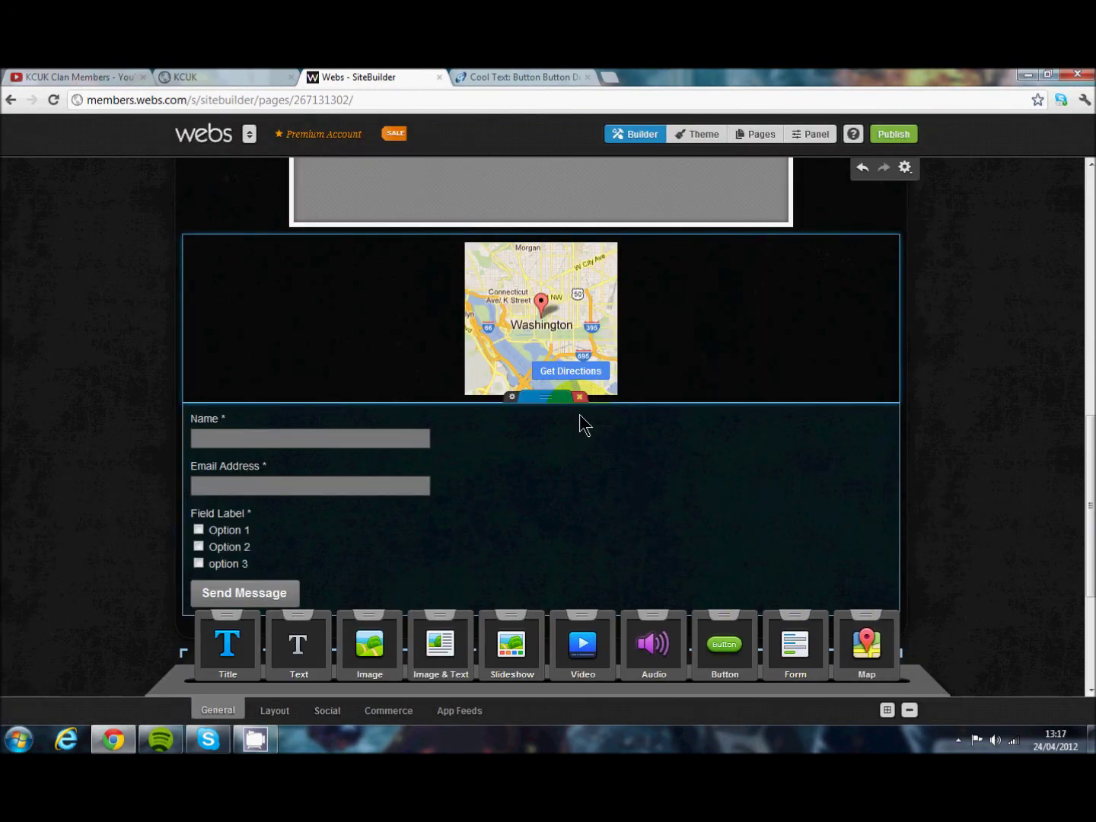
left_click(600, 251)
left_click_drag(620, 396, 585, 387)
left_click(580, 230)
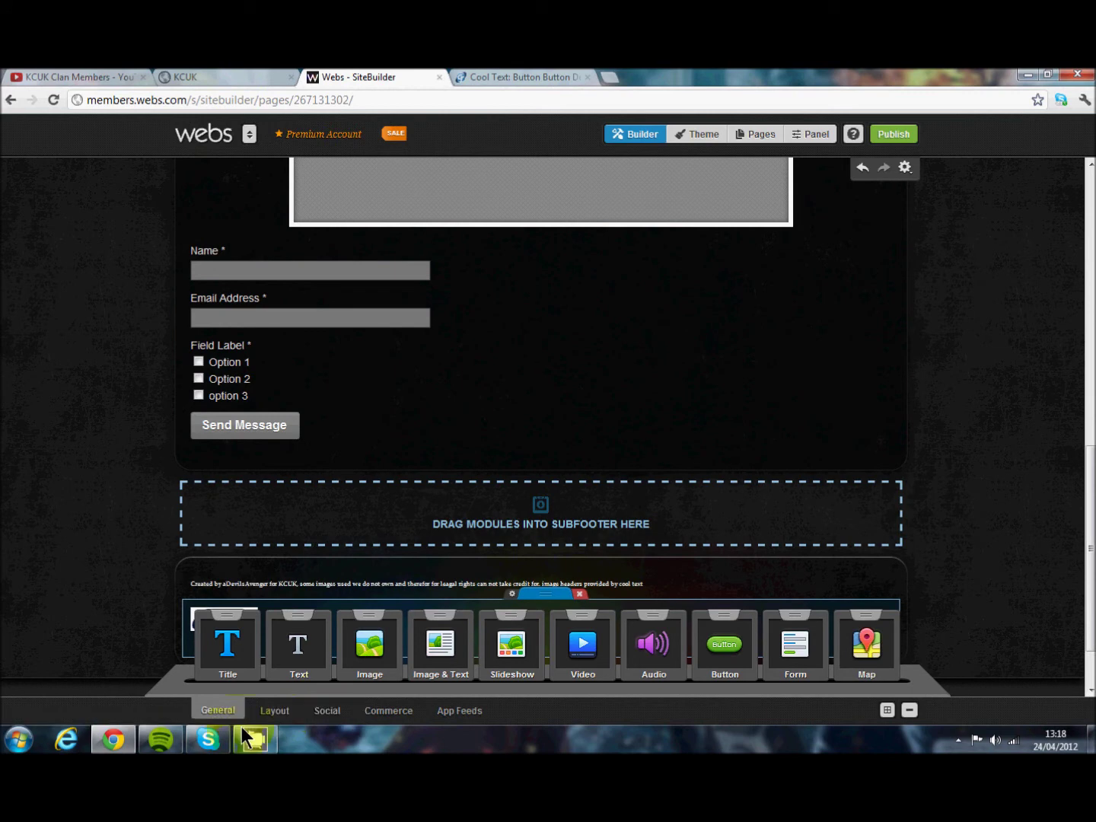
- Try out a Combo module below the contact form with its first title set to usrujdijd, and delete it
left_click(280, 711)
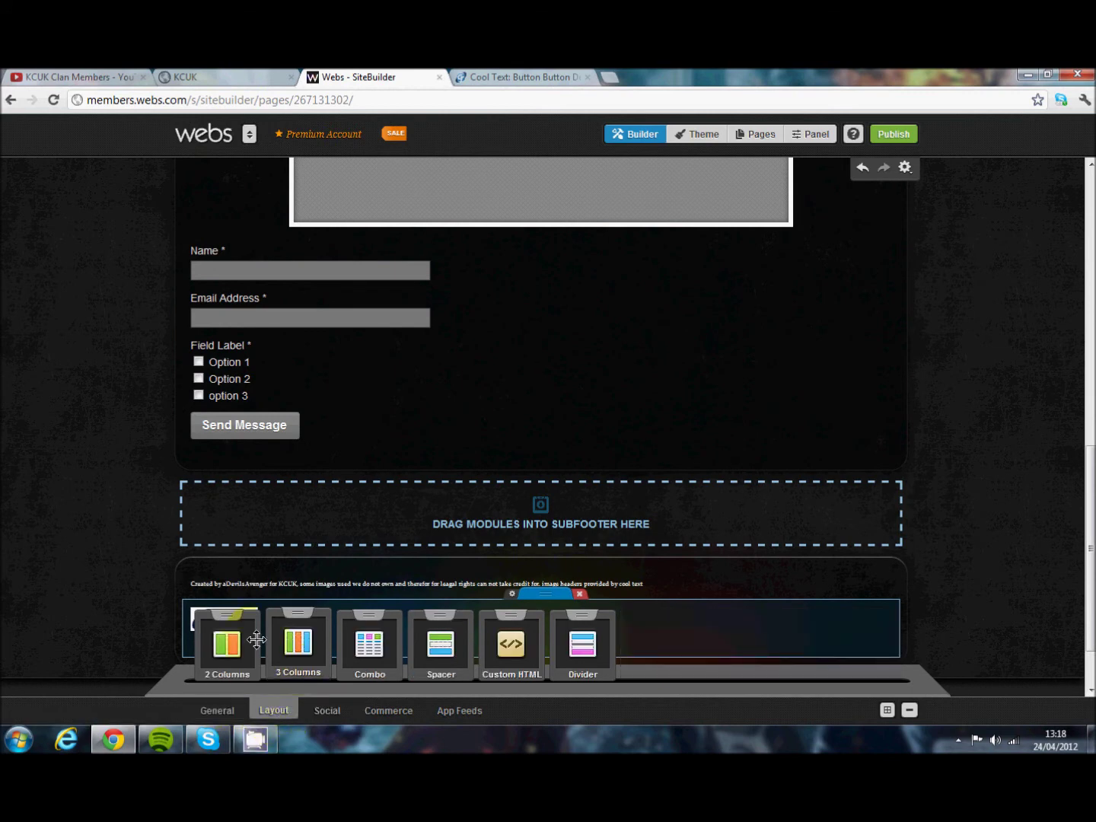
left_click_drag(325, 652, 542, 427)
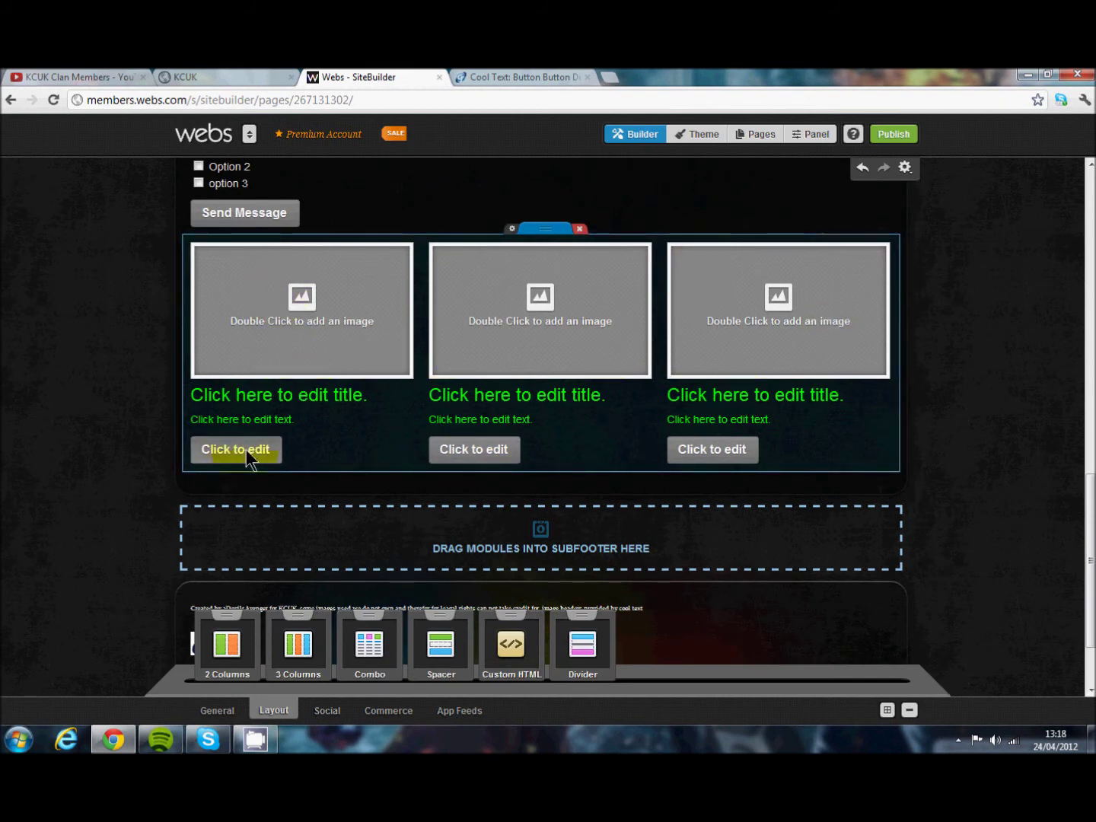
left_click(278, 397)
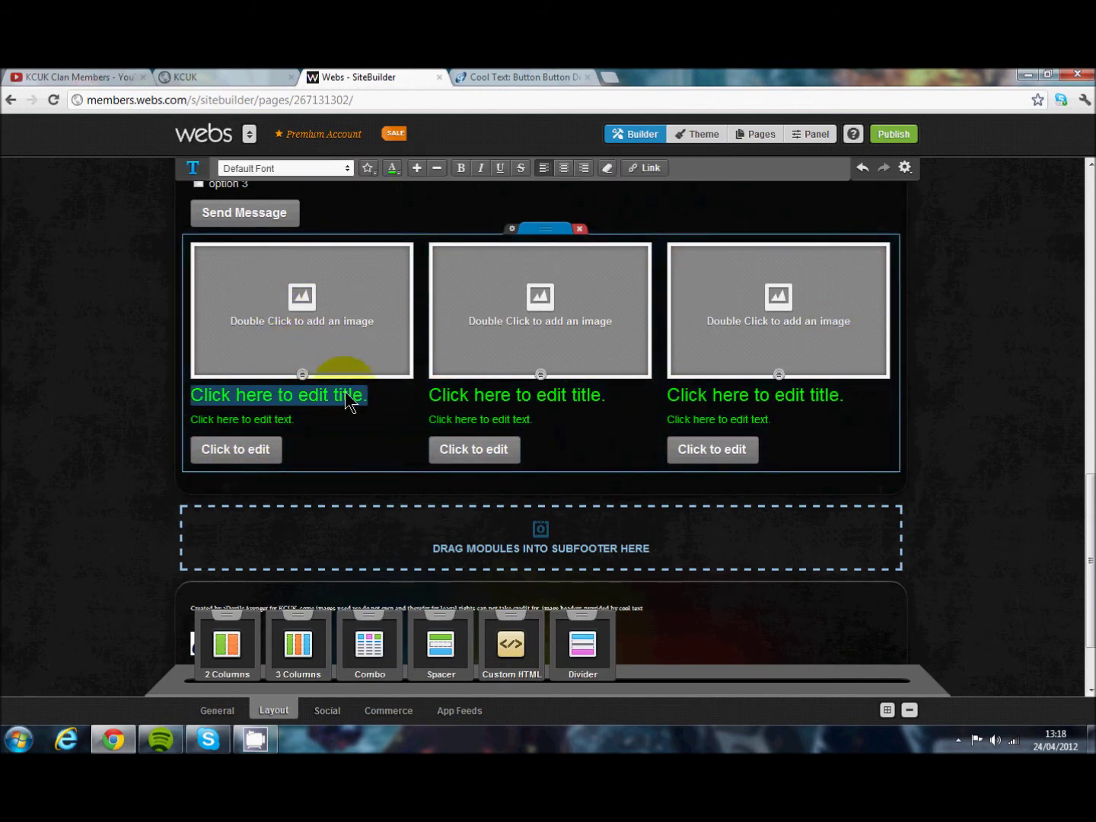
type("usrujdijd")
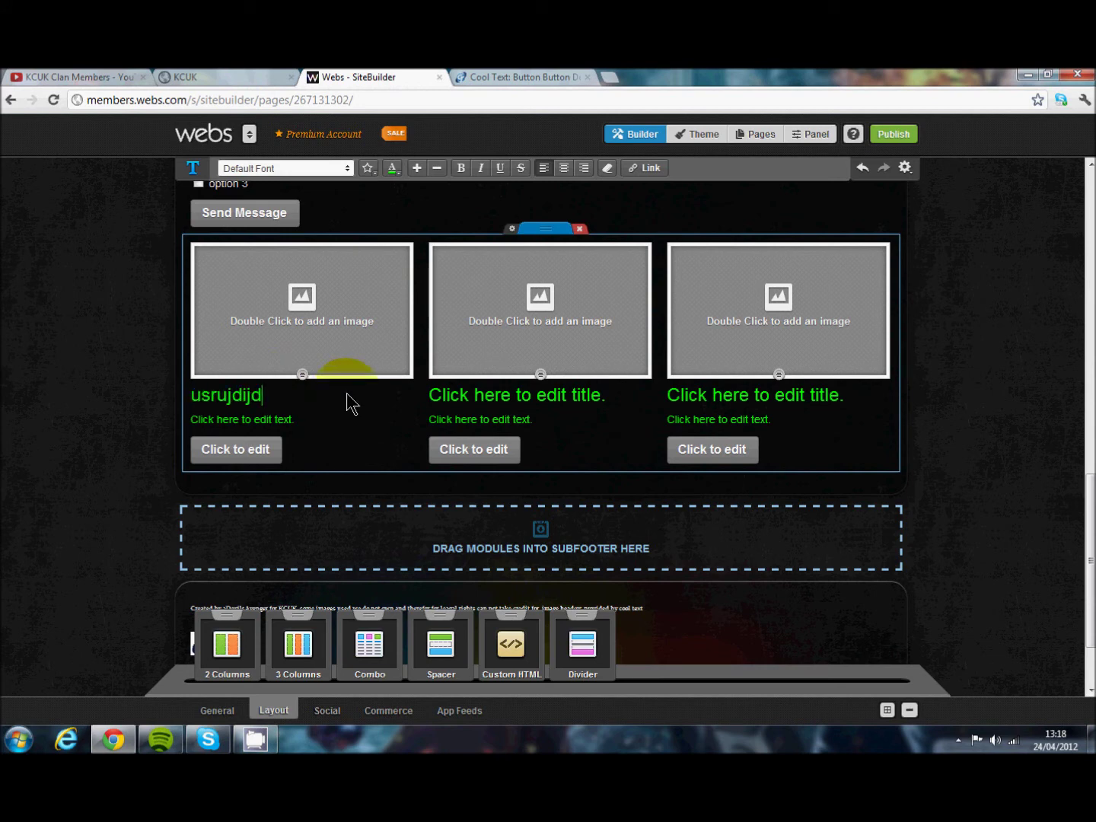
left_click(106, 420)
left_click(503, 302)
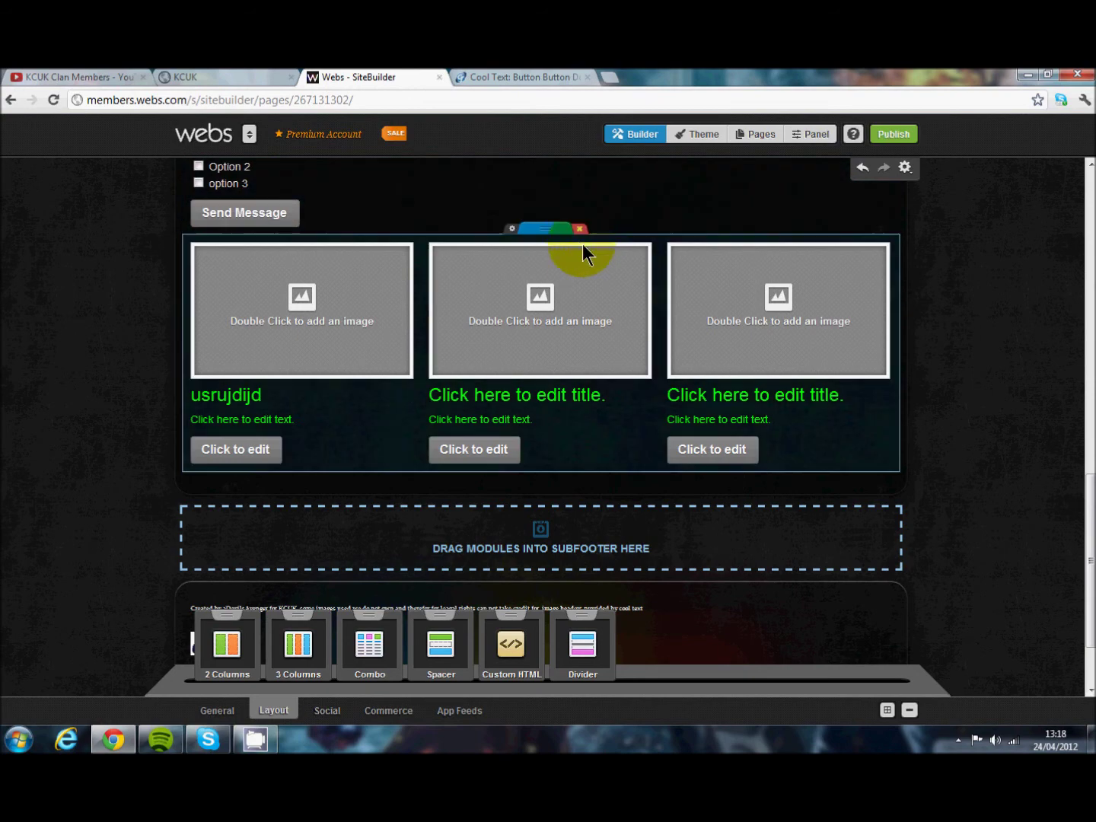
left_click(579, 229)
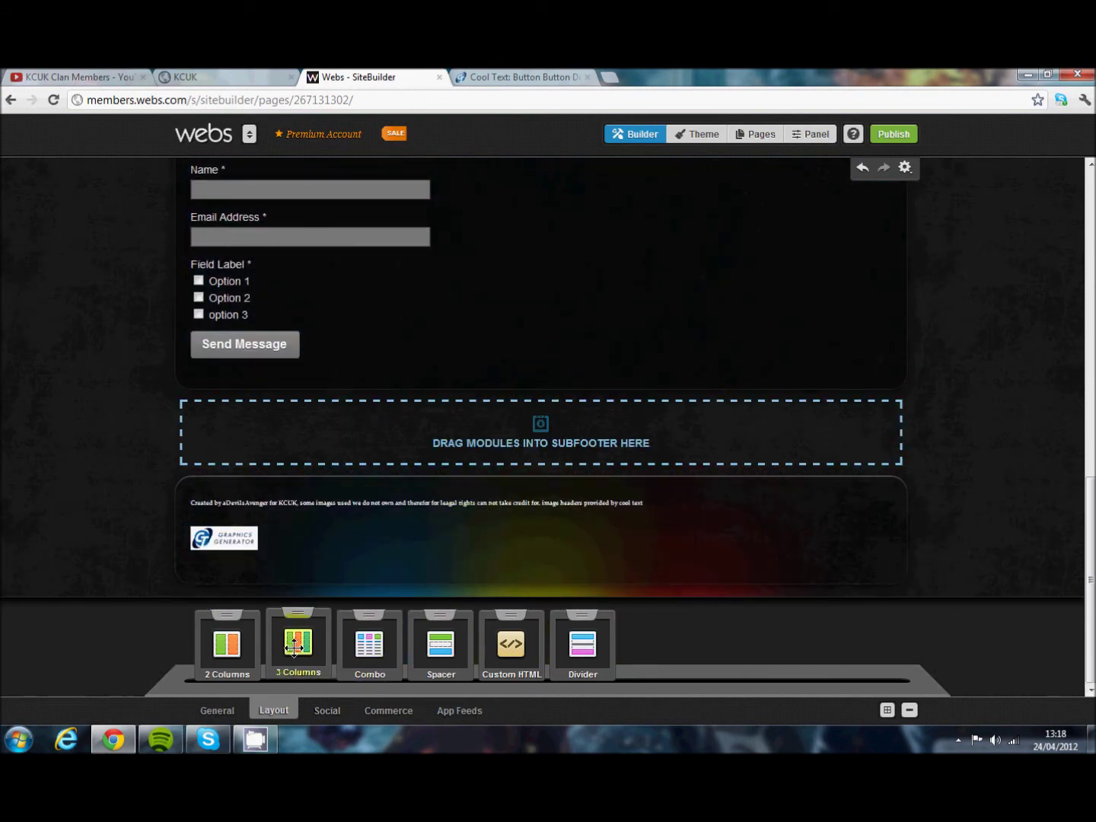
- Add a 2 Columns module below the contact form and move the video placeholder into its second column
left_click_drag(225, 645, 517, 353)
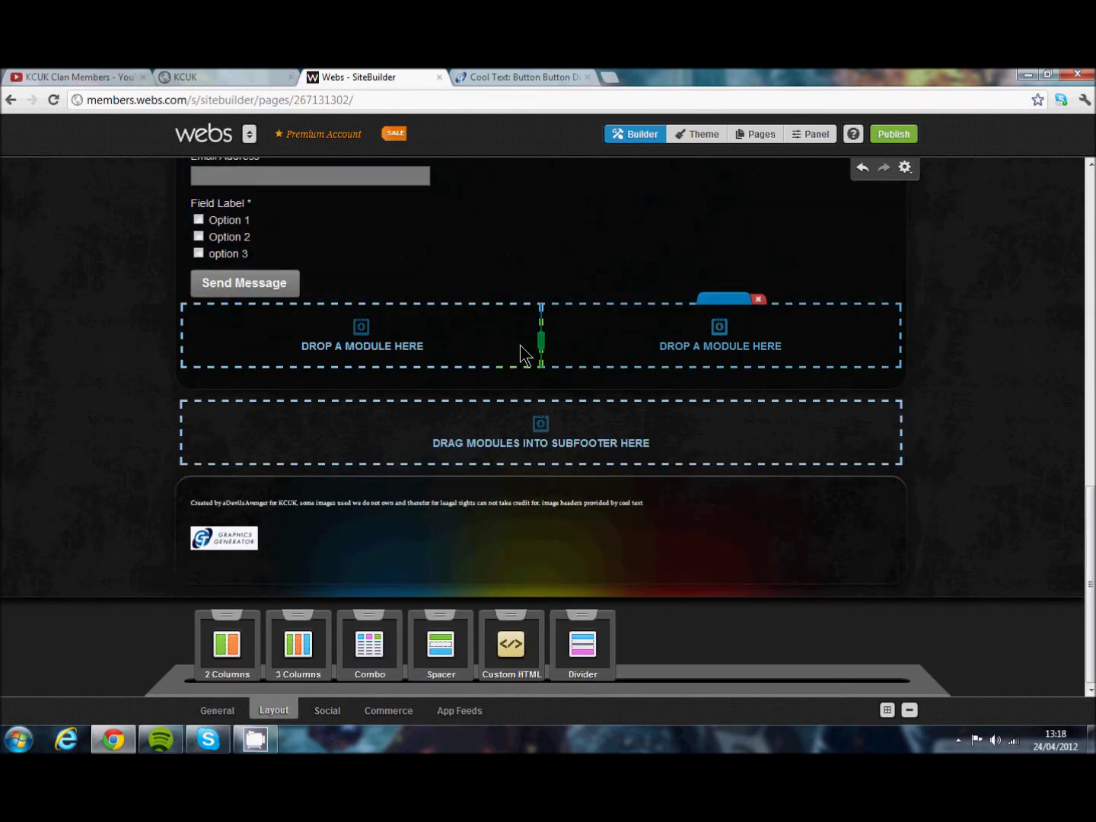
scroll(571, 320, "up", 5)
left_click(537, 268)
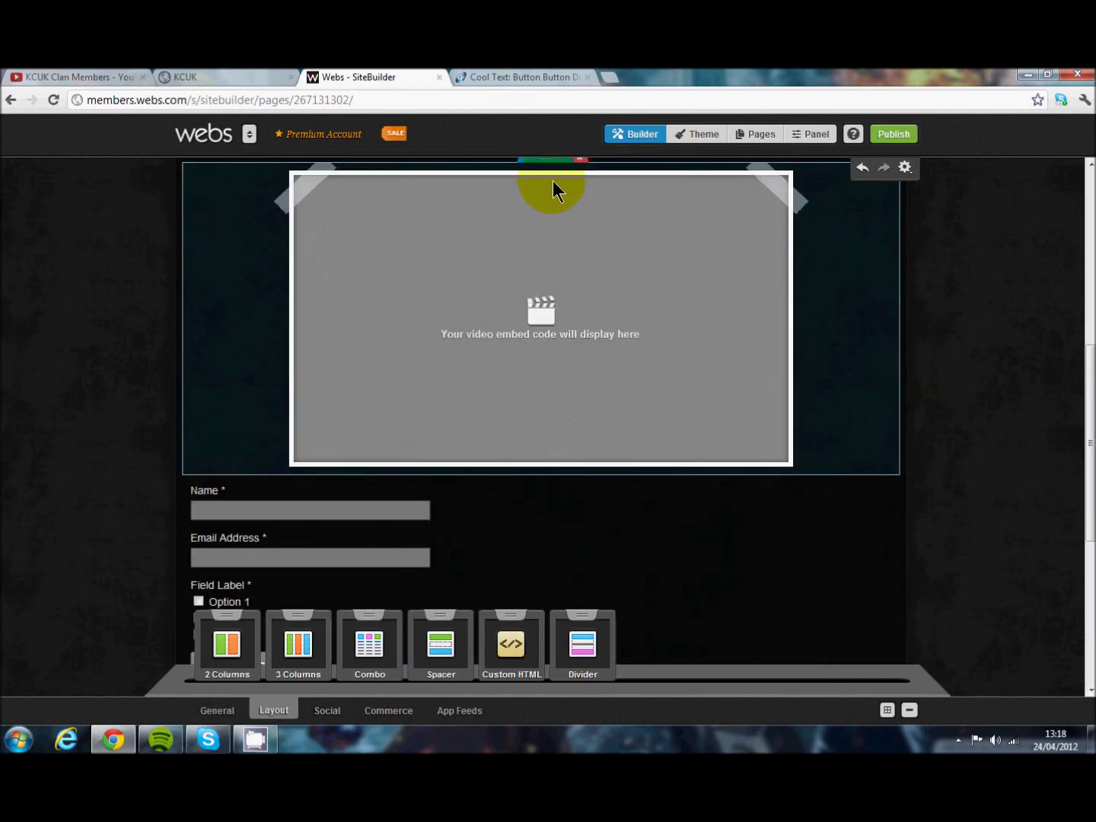
scroll(552, 181, "up", 1)
left_click_drag(557, 236, 683, 414)
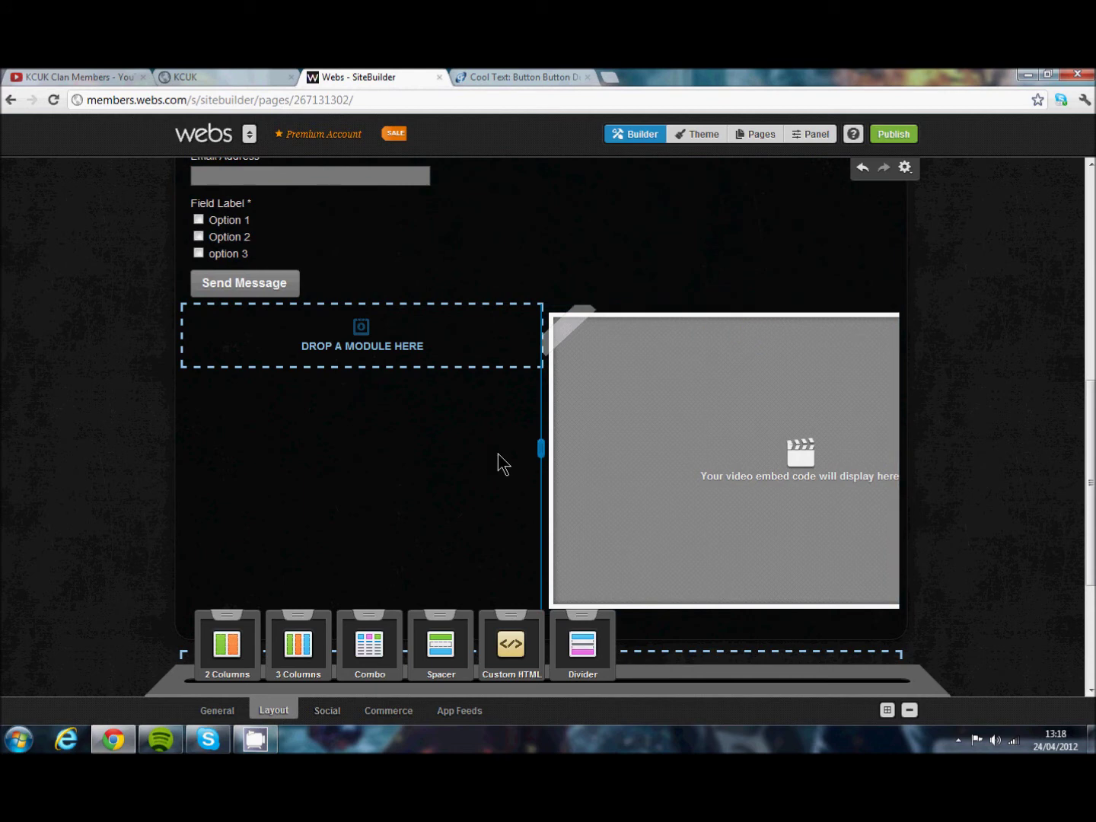
- Shift the column divider so the second column is wide enough for the whole video placeholder
left_click_drag(539, 448, 364, 448)
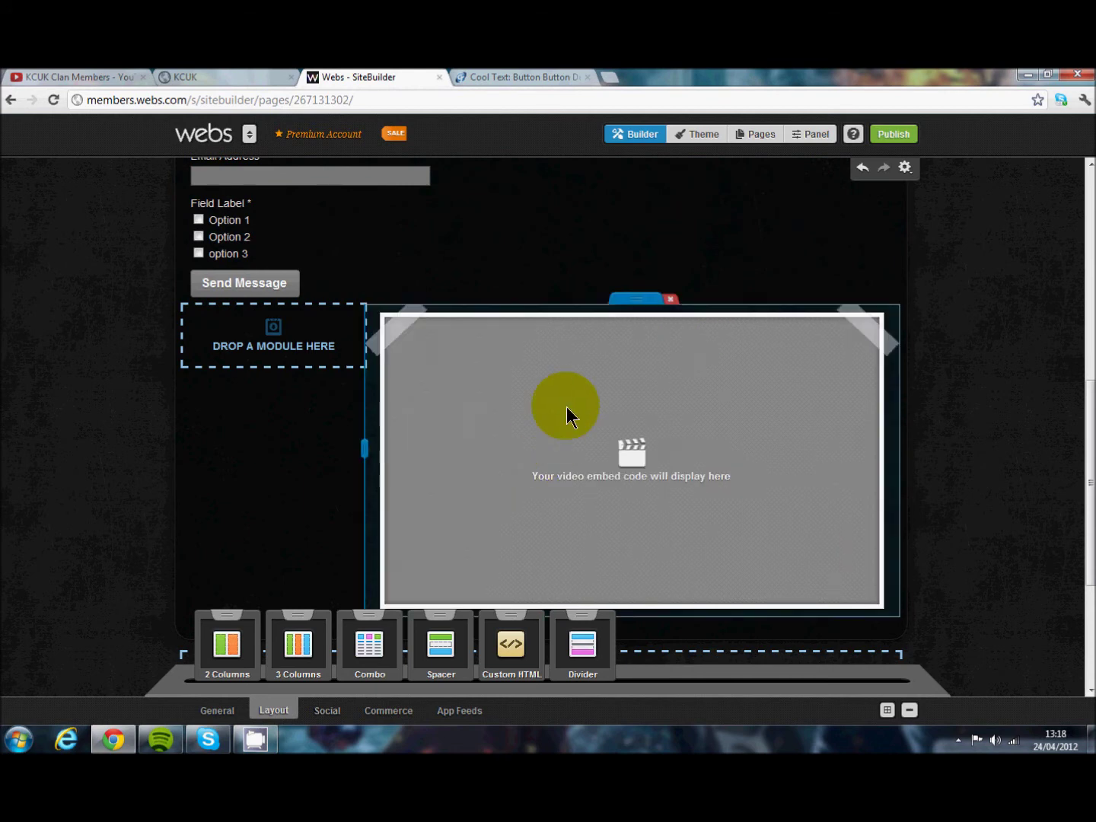
left_click_drag(366, 446, 538, 446)
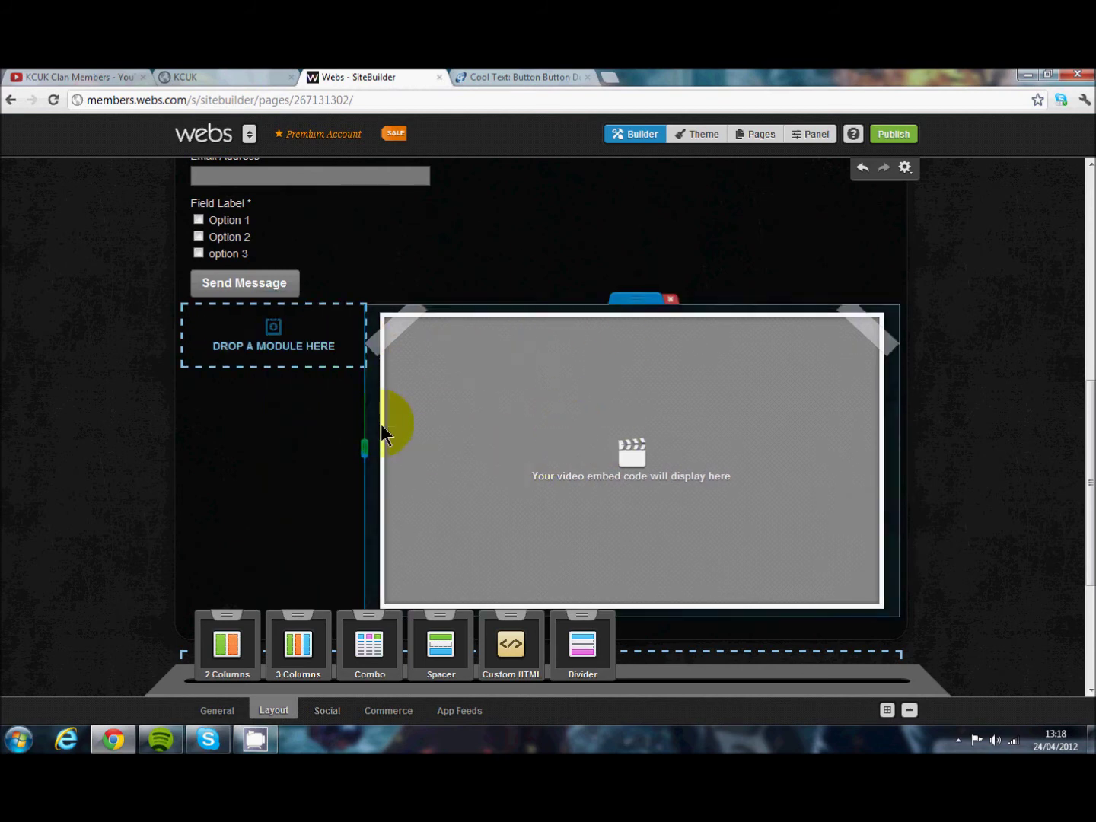
- Remove the 2 Columns module while keeping the video placeholder at full width below the contact form
left_click(313, 299)
left_click(464, 375)
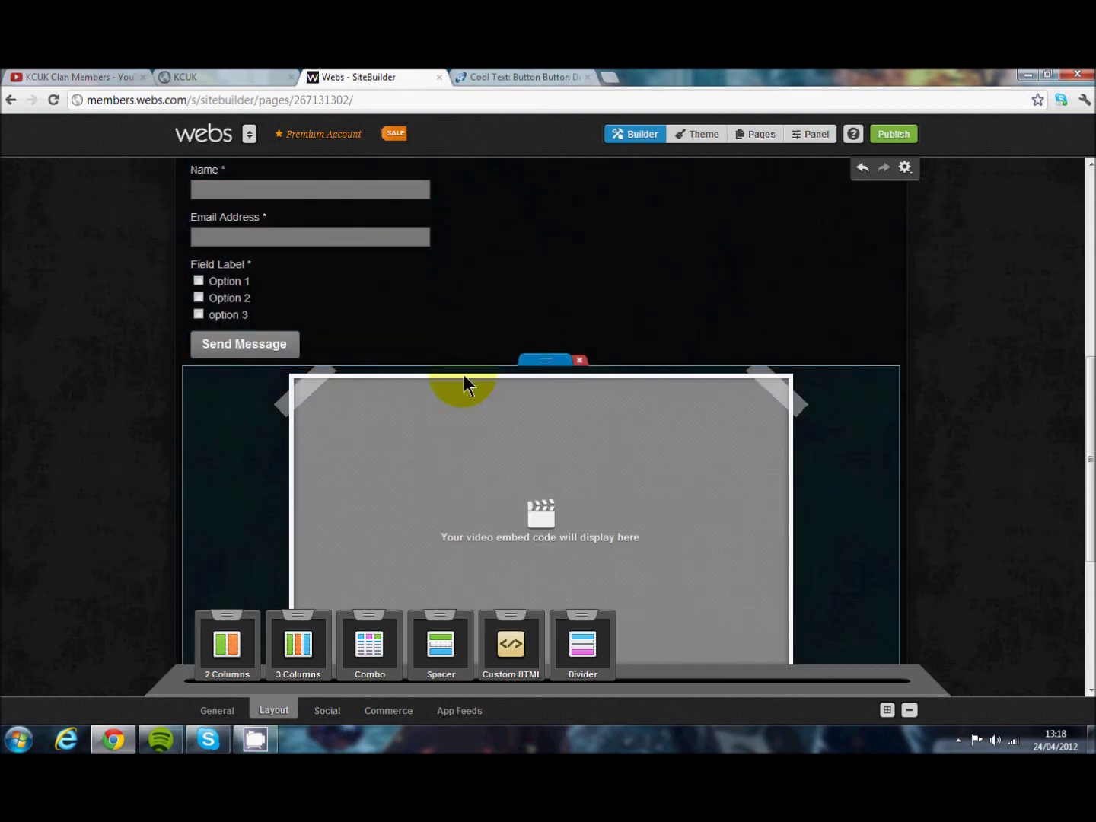
- Try out a Spacer module between the contact form and the video, adjust its height, and delete it
scroll(499, 483, "down", 2)
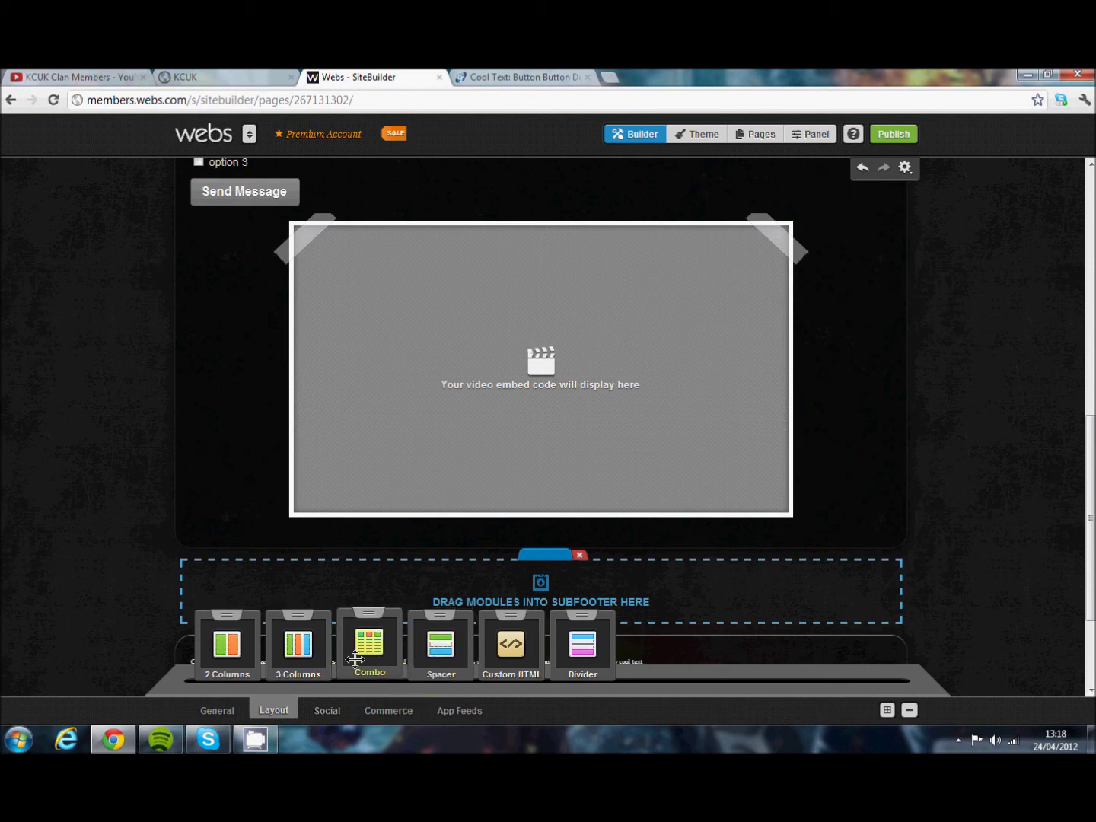
left_click_drag(454, 658, 528, 216)
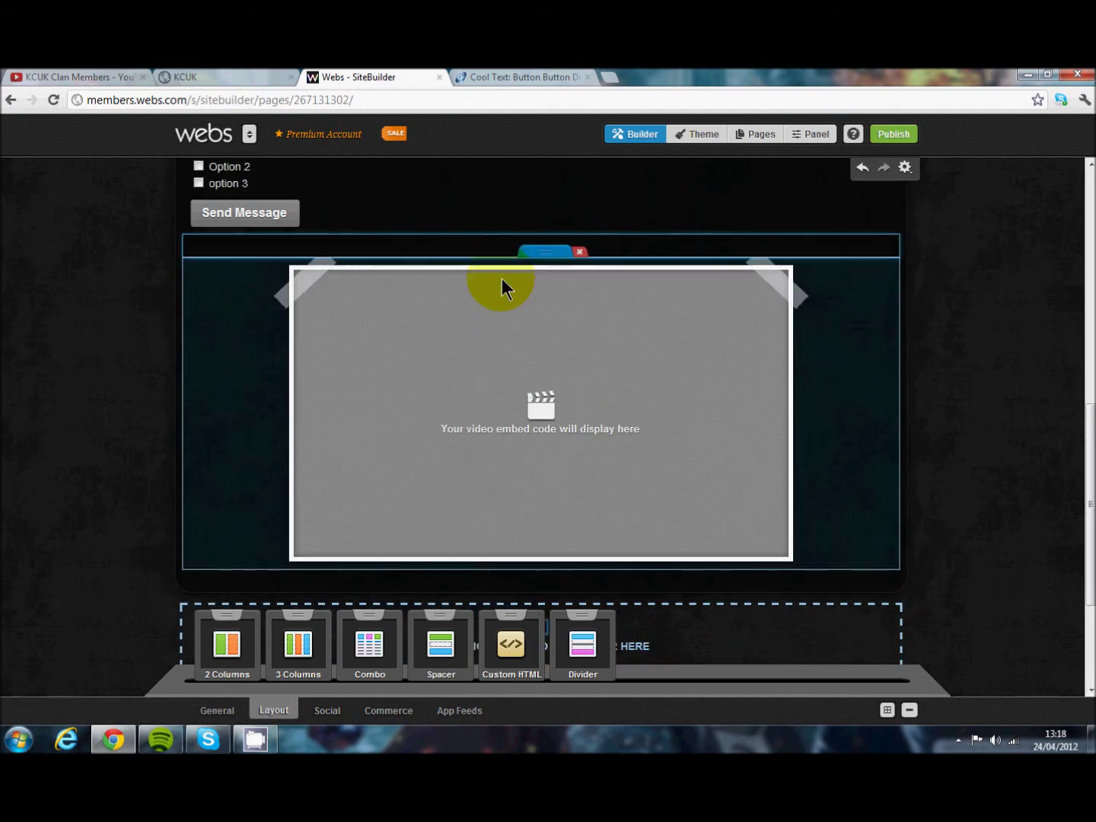
left_click_drag(539, 256, 541, 315)
left_click(579, 231)
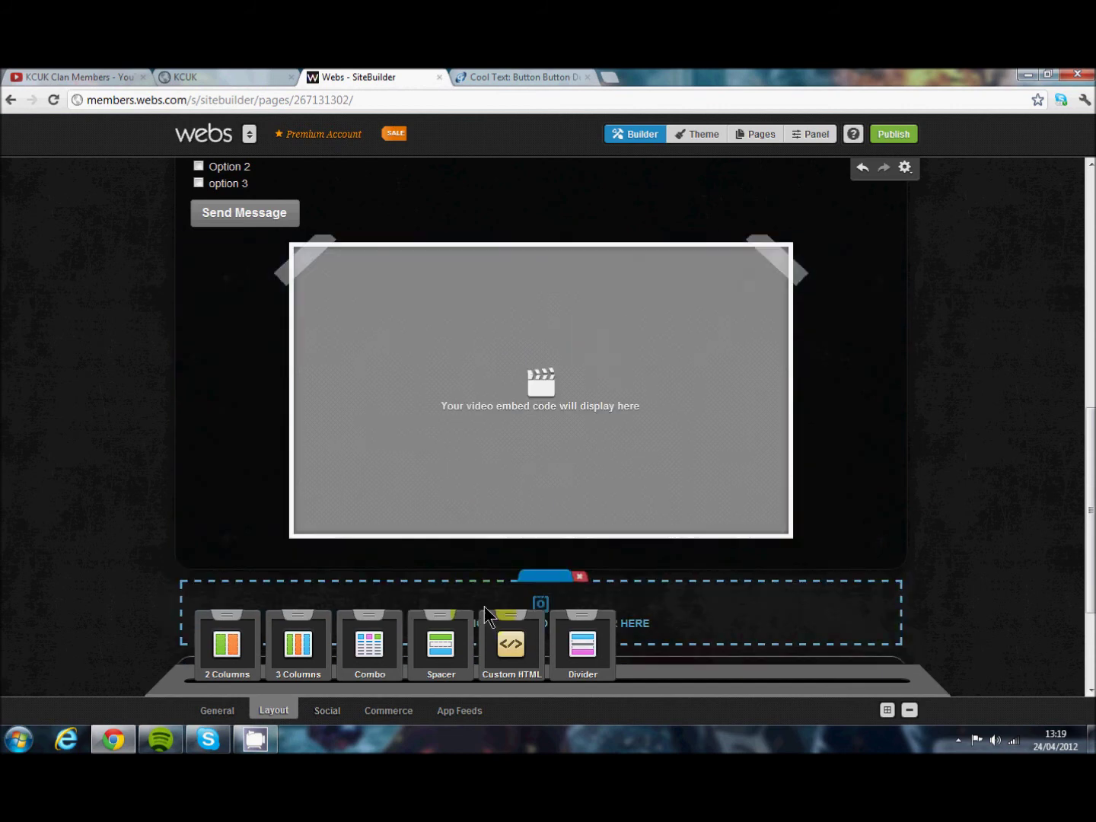
- Try out a Divider module between the contact form and the video, using the second ornamental style
left_click_drag(585, 648, 531, 263)
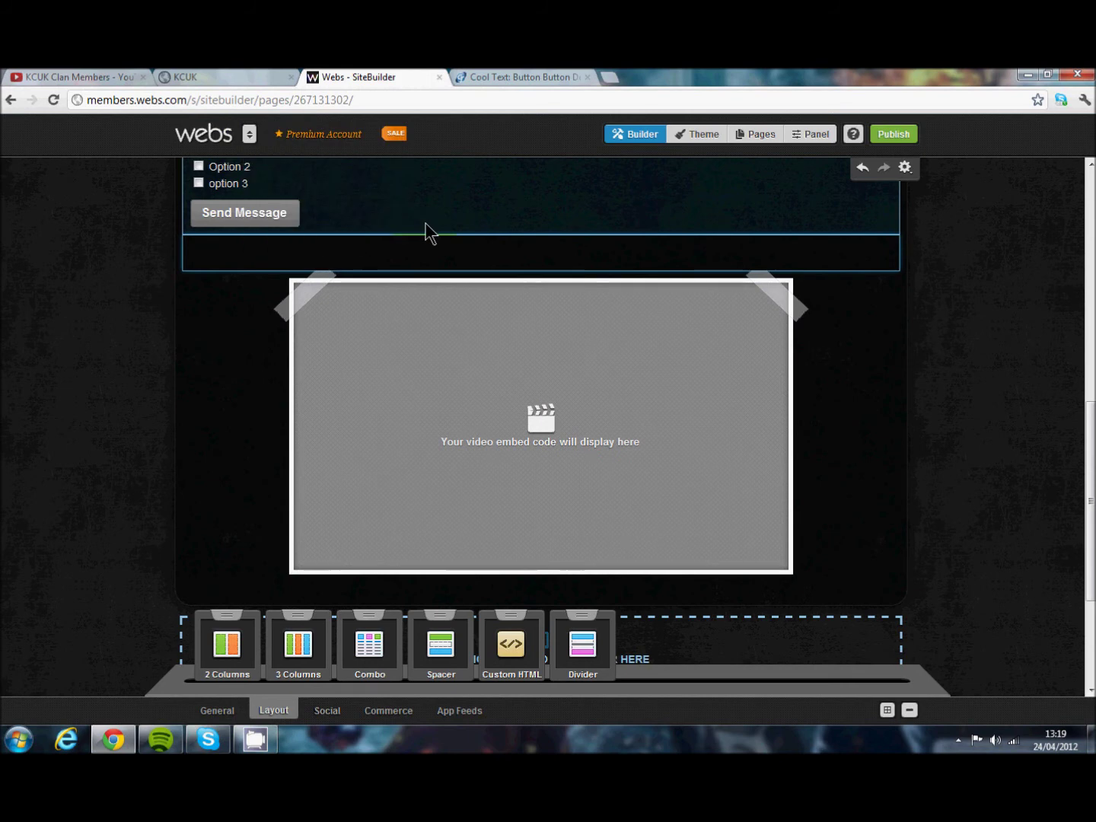
left_click(551, 251)
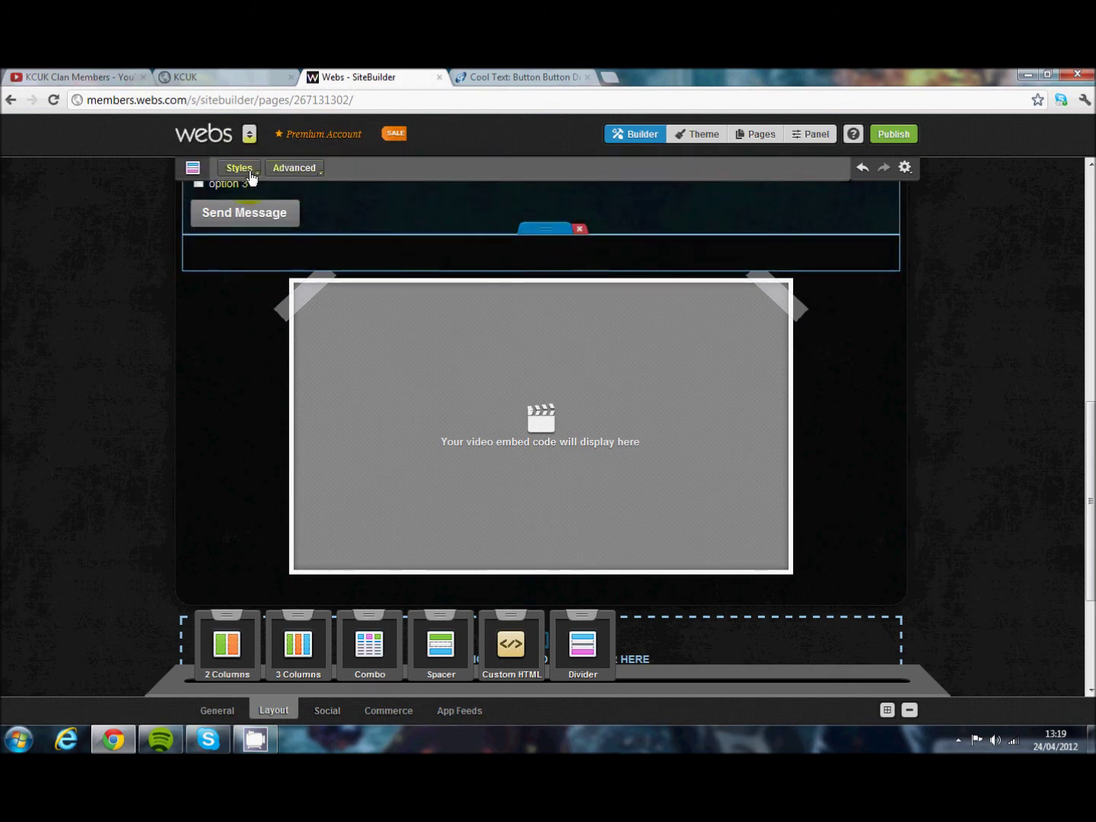
left_click(251, 176)
mouse_move(444, 350)
left_mouse_down()
mouse_move(433, 422)
mouse_move(449, 325)
left_mouse_up()
left_click(392, 305)
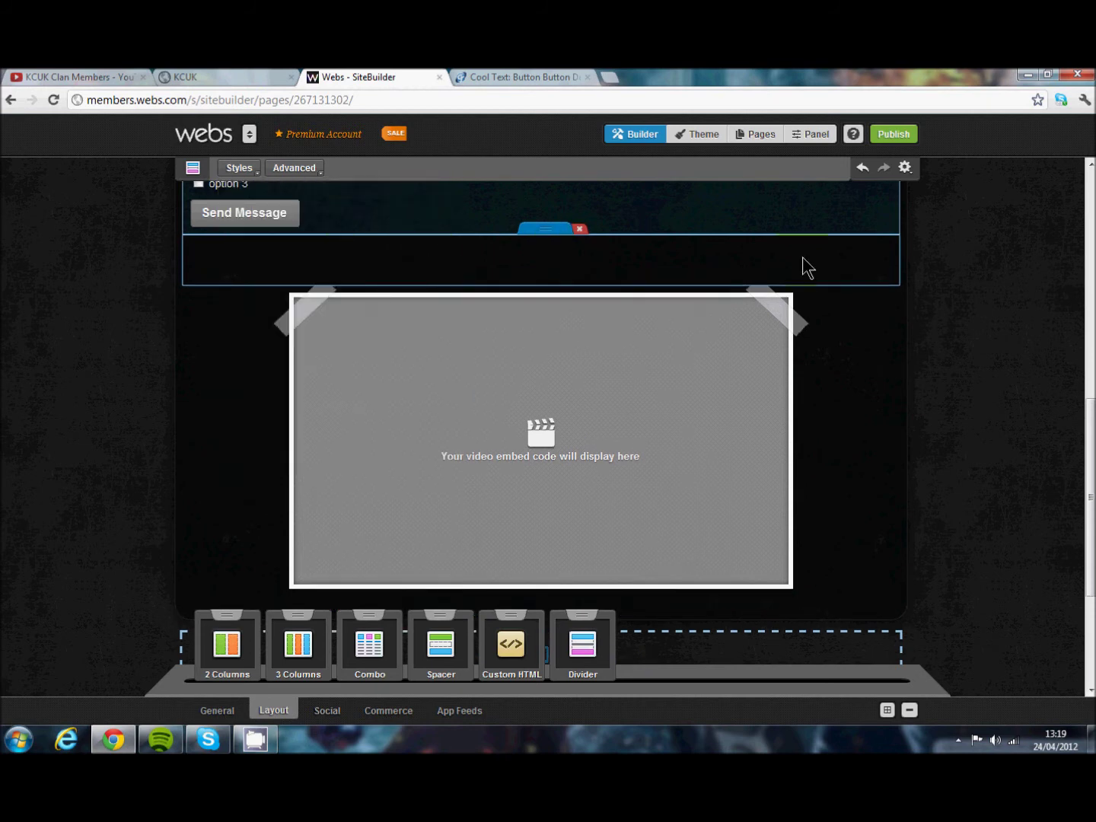
- Set the divider color to Light with the second ornamental style, and delete the divider
left_click(249, 177)
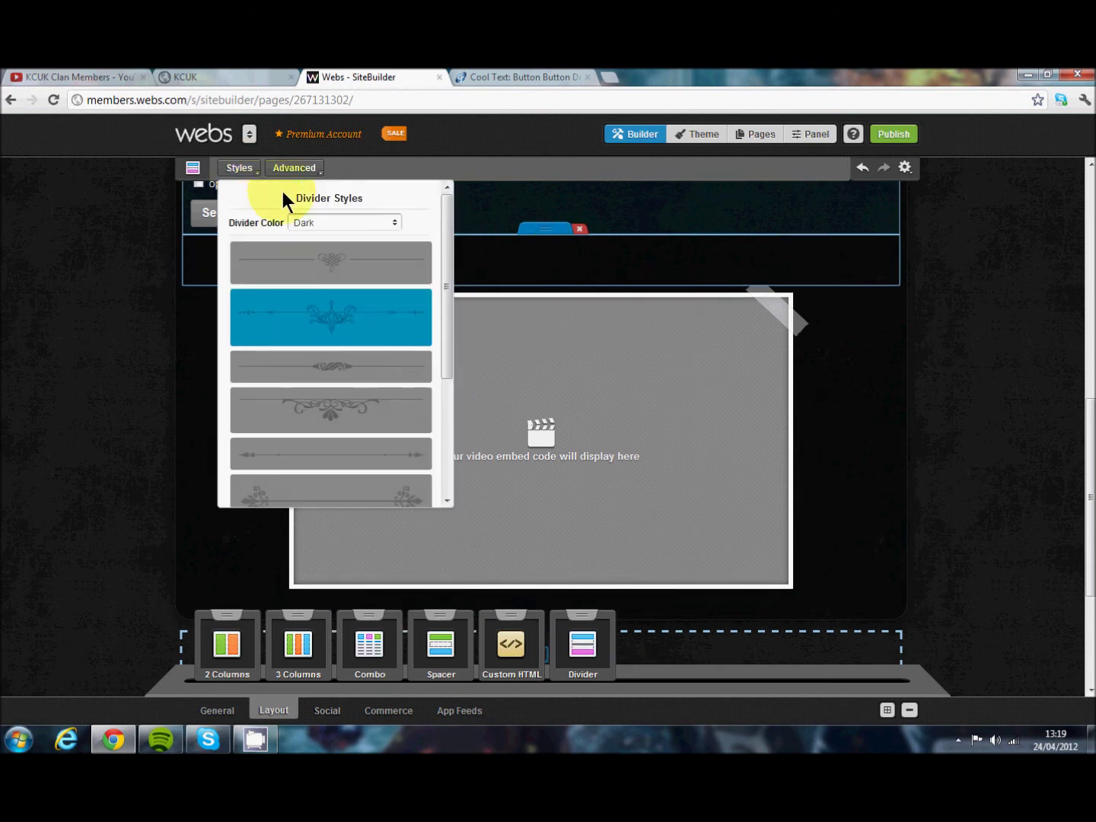
left_click(391, 225)
left_click(360, 225)
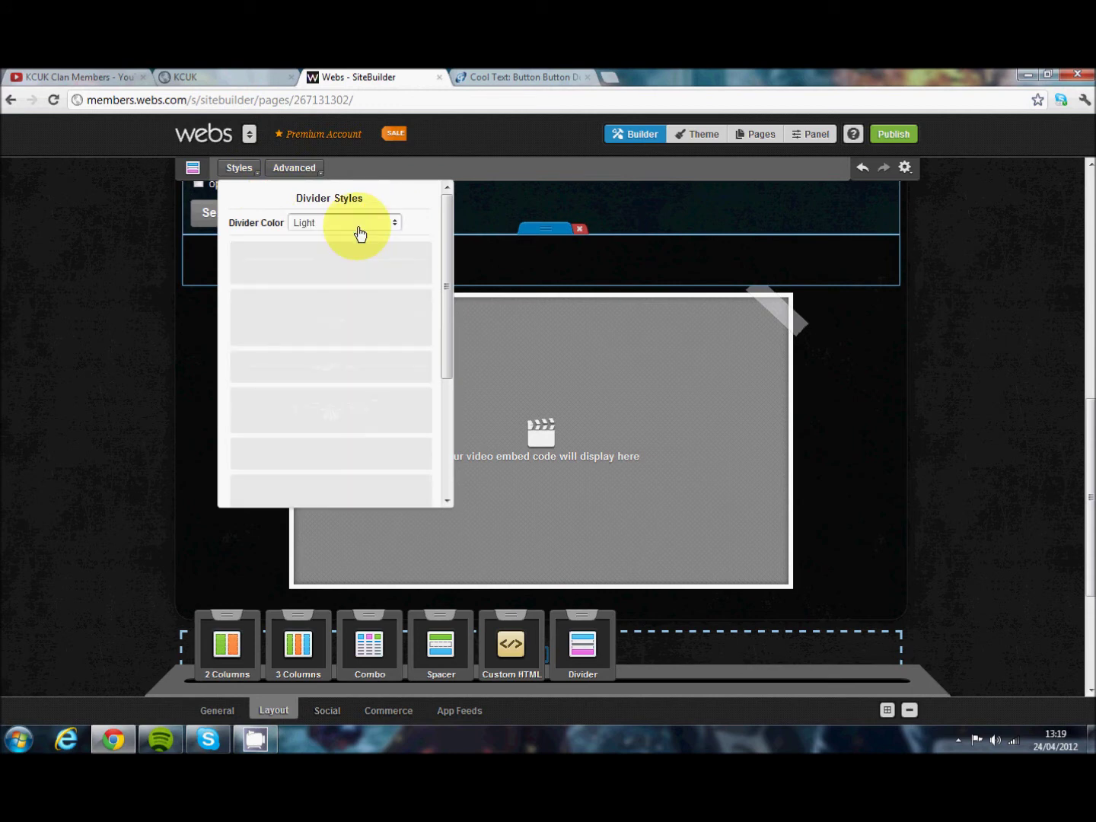
left_click(359, 282)
left_click(345, 334)
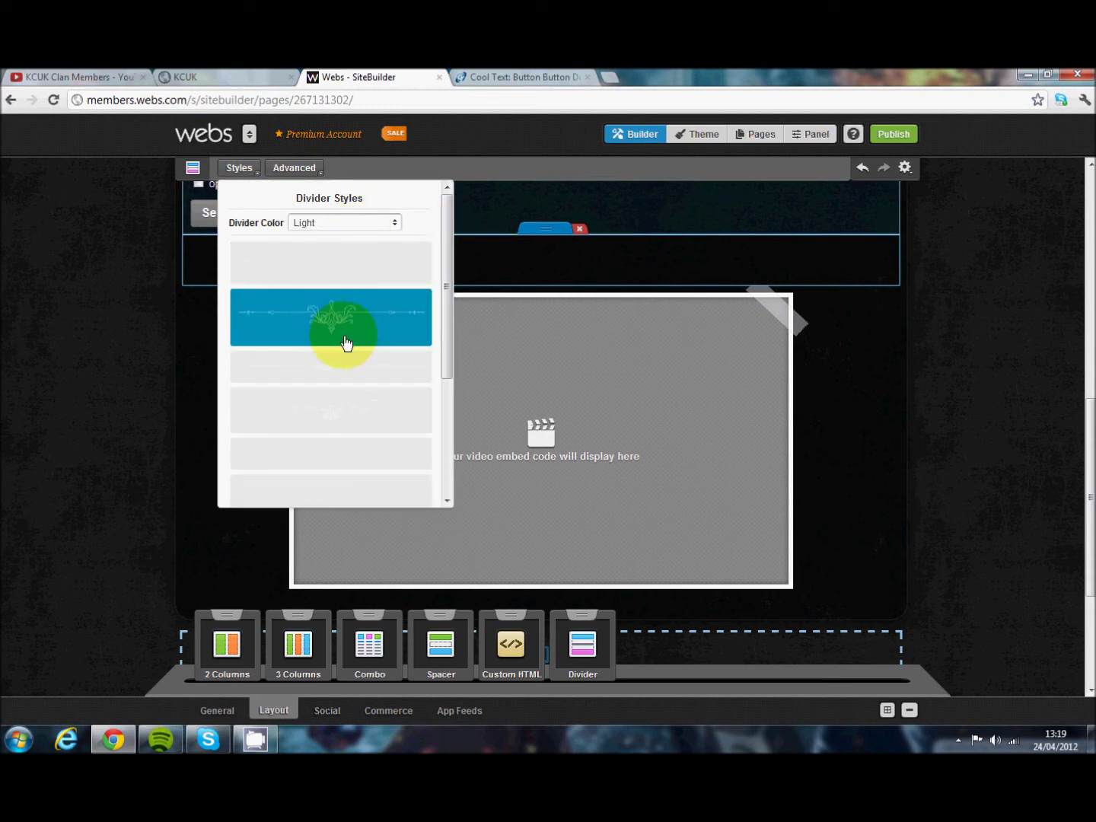
left_click(578, 228)
- Add a Custom HTML module between the contact form and the video and open its code for editing
left_click_drag(510, 643, 508, 239)
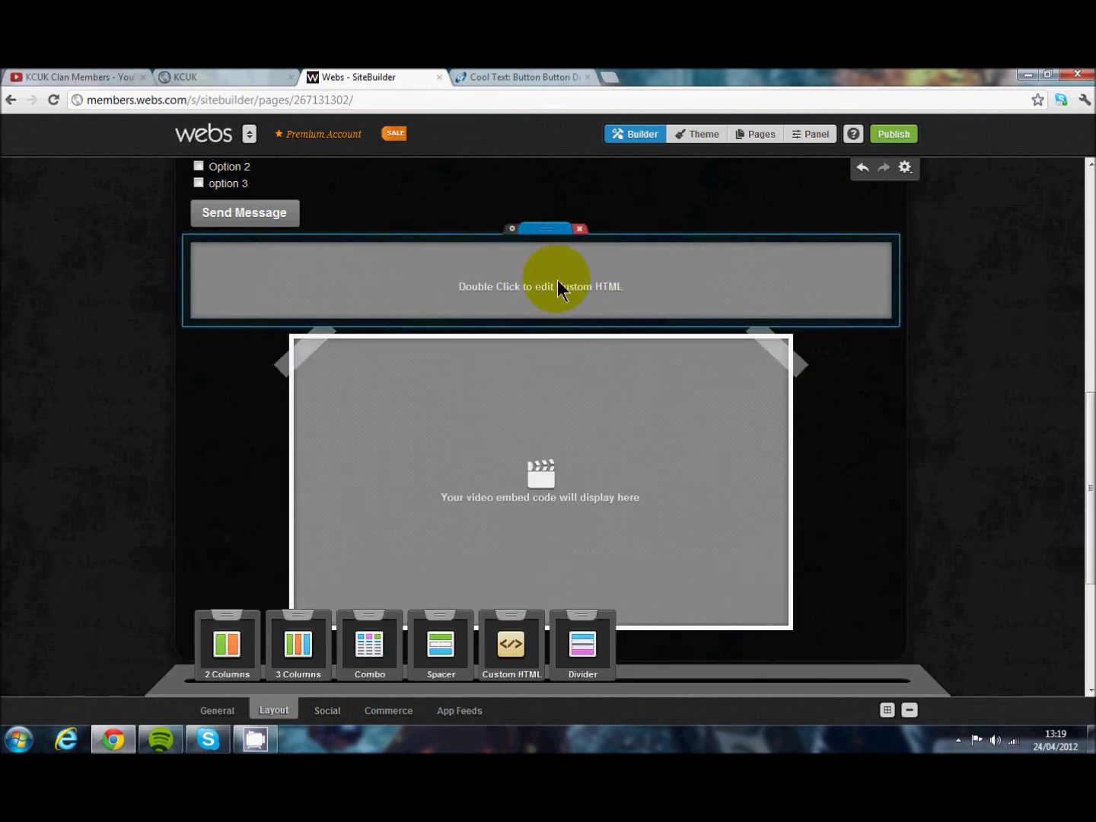
double_click(509, 280)
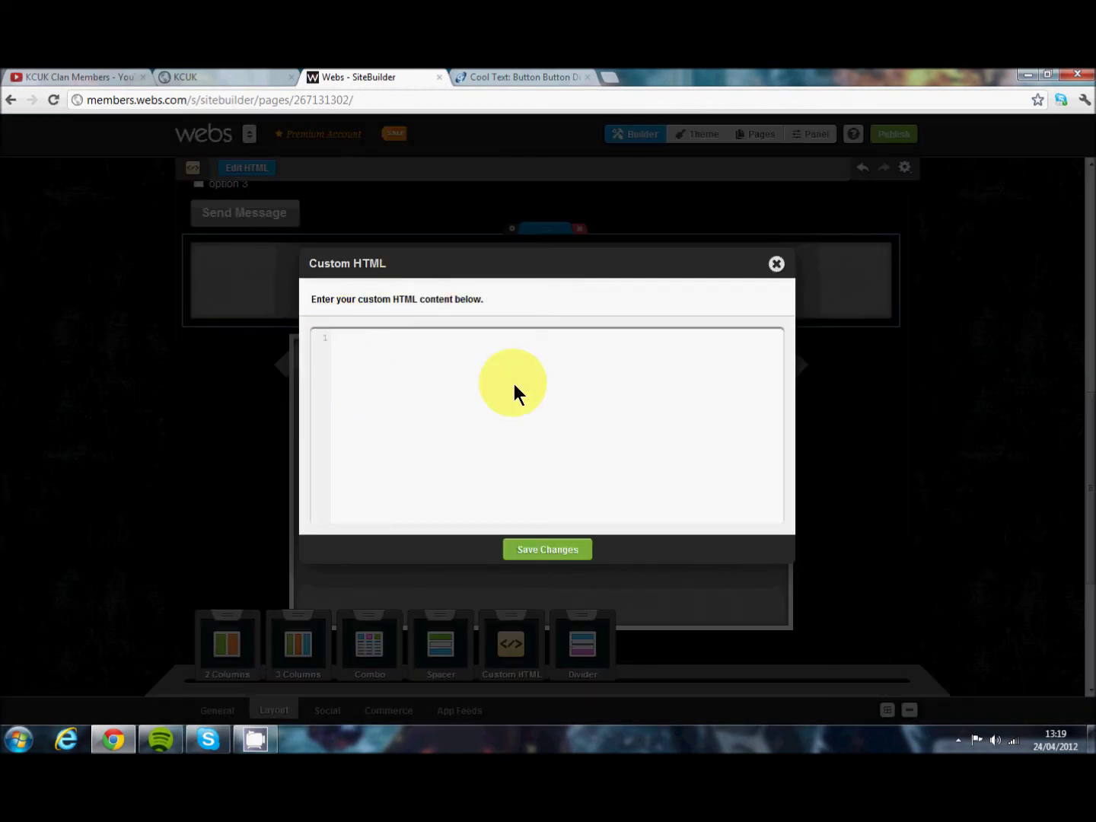
- Switch to Cool Text, render the Welcome ... button, and get its HTML code by agreeing to the terms
left_click(496, 77)
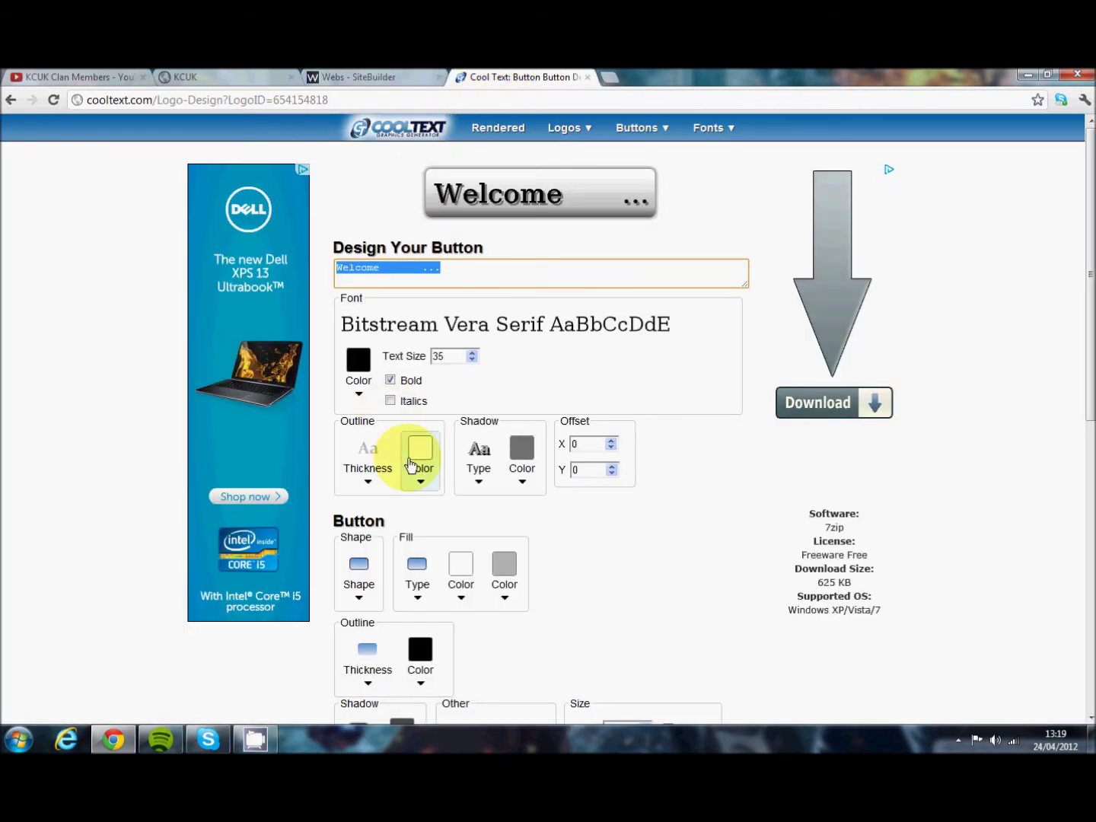
scroll(343, 411, "down", 7)
left_click(397, 210)
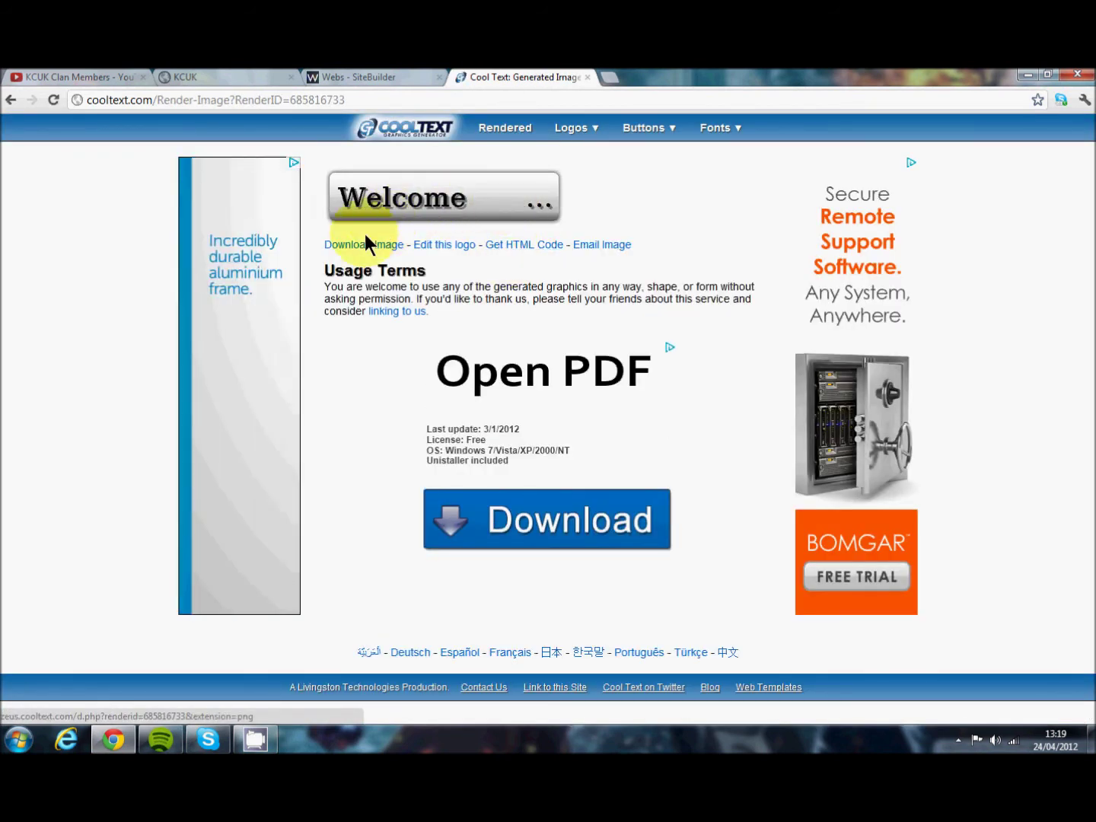
left_click(524, 248)
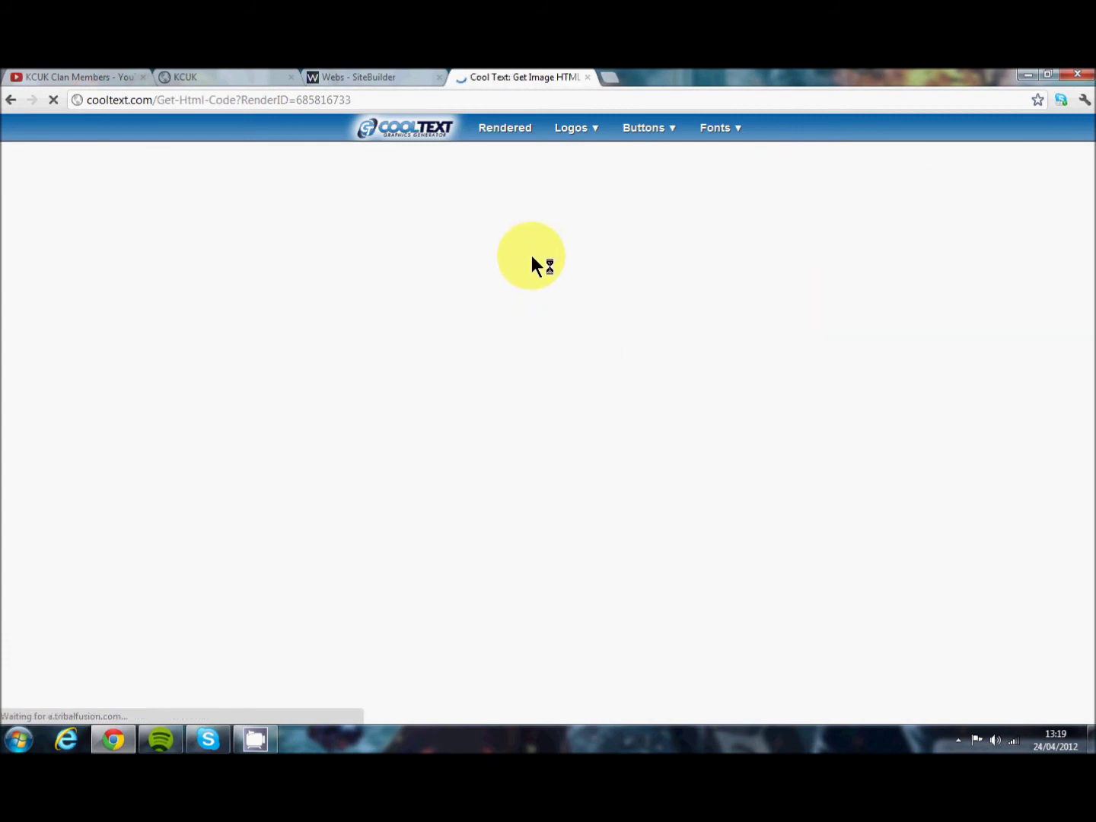
left_click(548, 365)
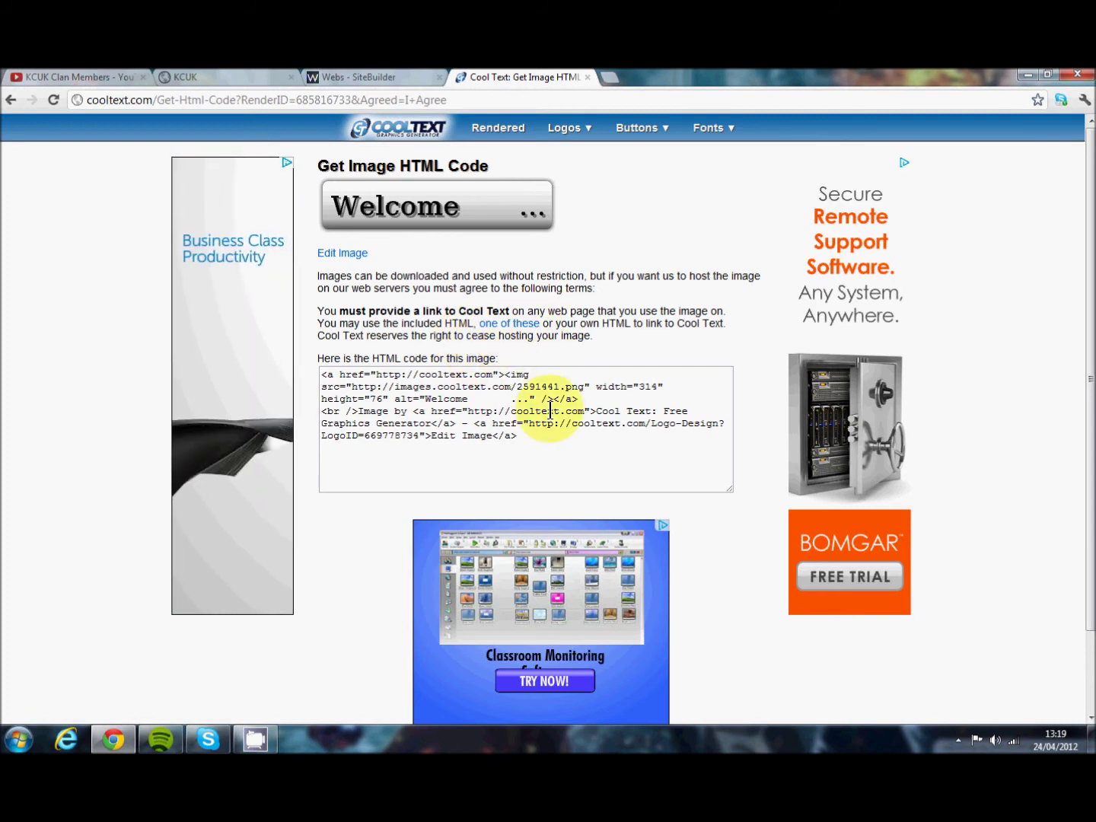
- Copy only the linked image part of the button's HTML code, paste it into the Custom HTML module in Webs and save the changes
left_click_drag(320, 373, 543, 399)
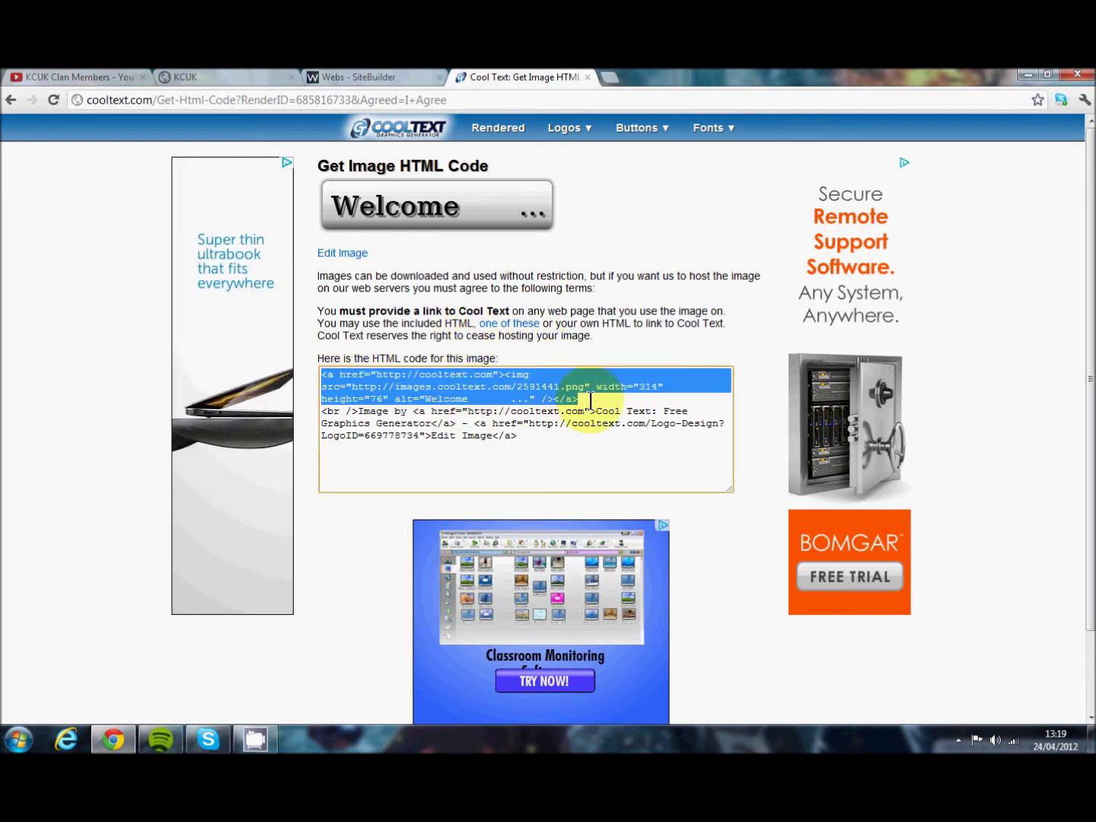
right_click(545, 397)
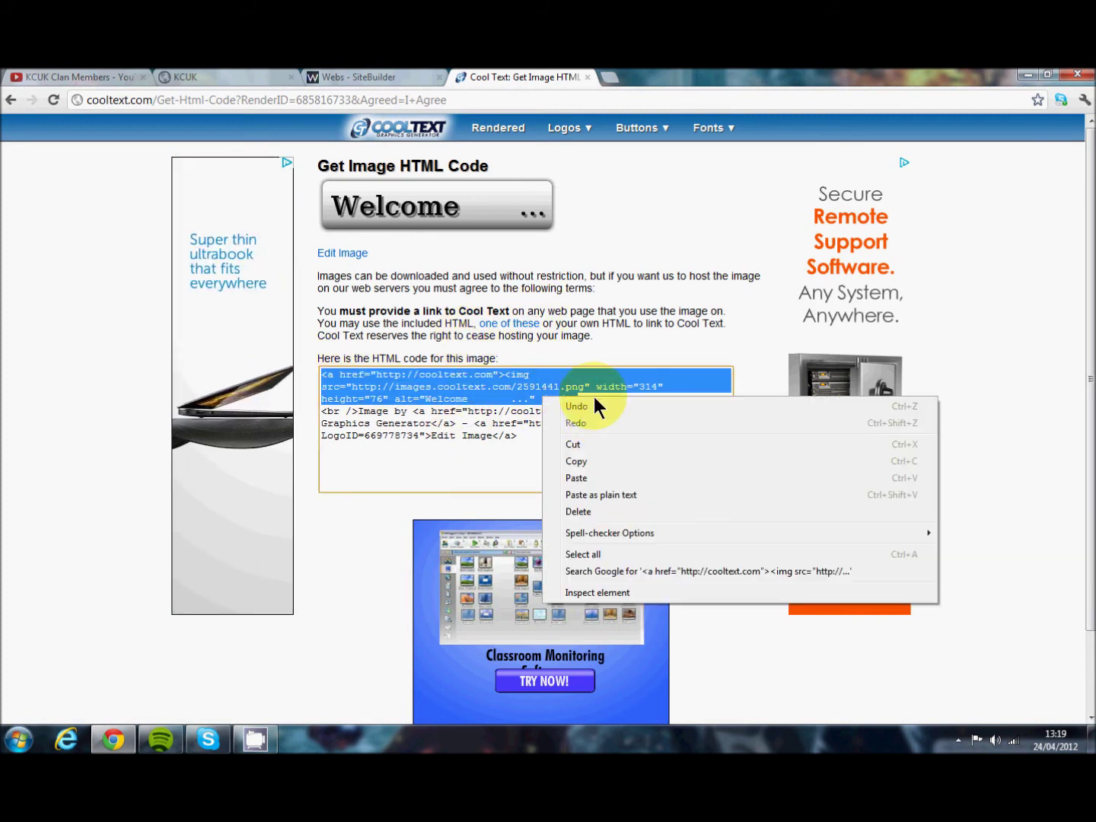
left_click(597, 462)
left_click(374, 77)
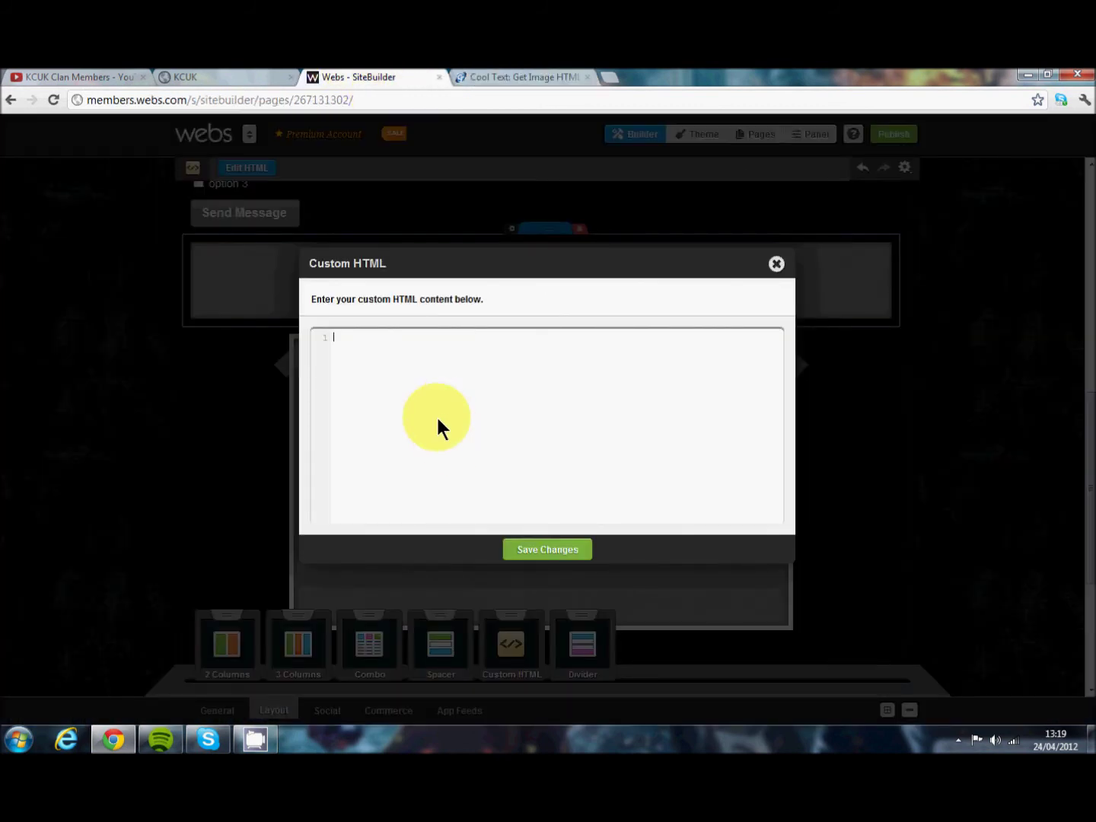
right_click(436, 354)
left_click(488, 439)
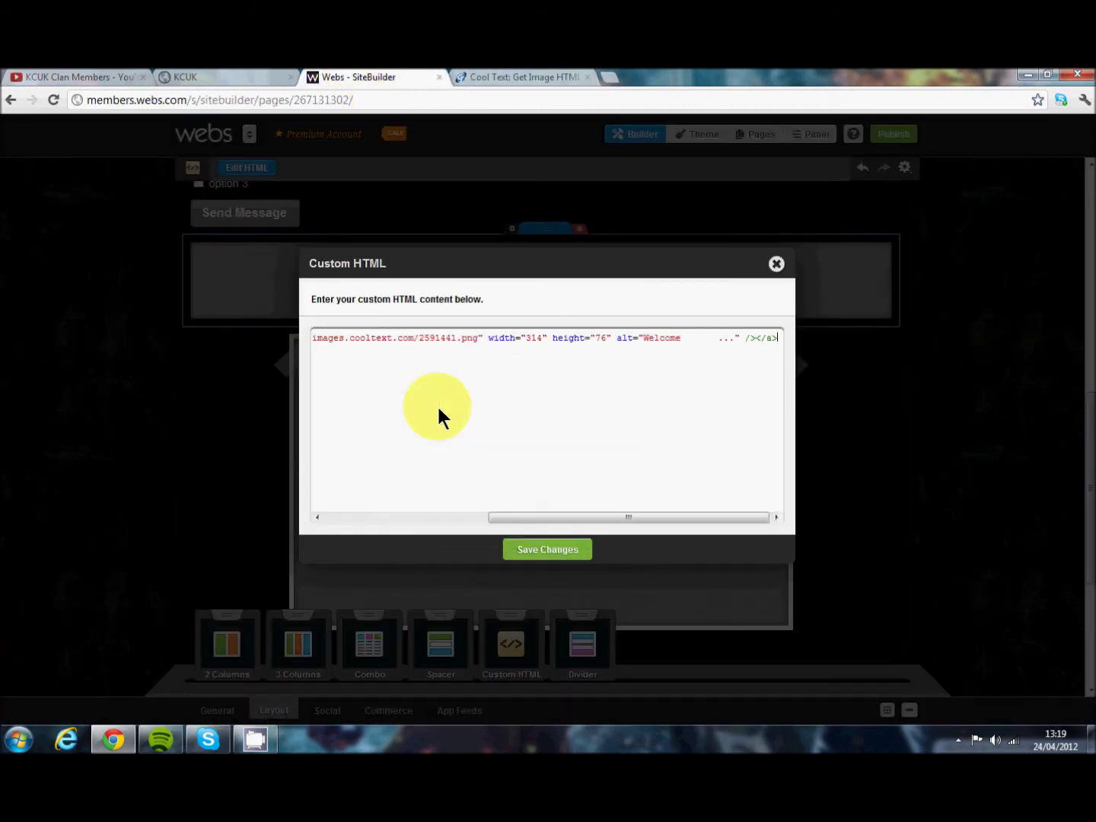
left_click(546, 551)
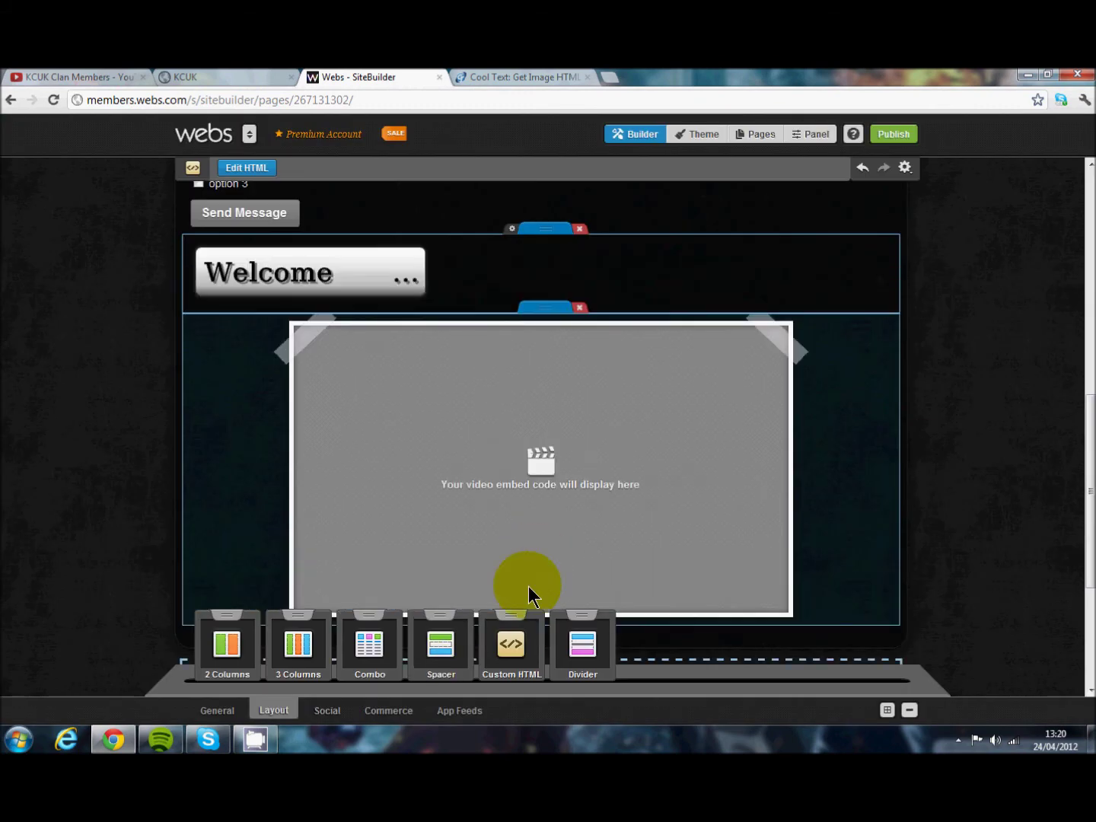
- Add a Social Links module between the Welcome button and the video, with a Twitter link for KillCamUK1
scroll(620, 418, "down", 1)
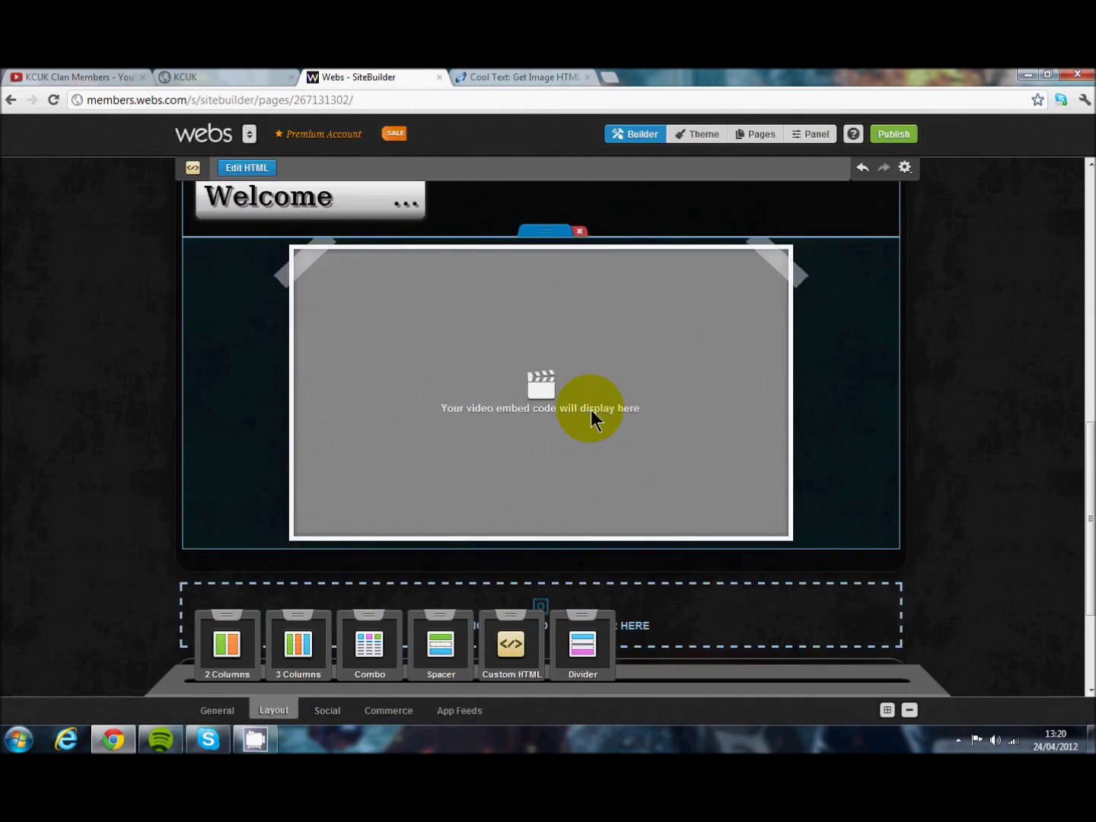
scroll(555, 396, "up", 1)
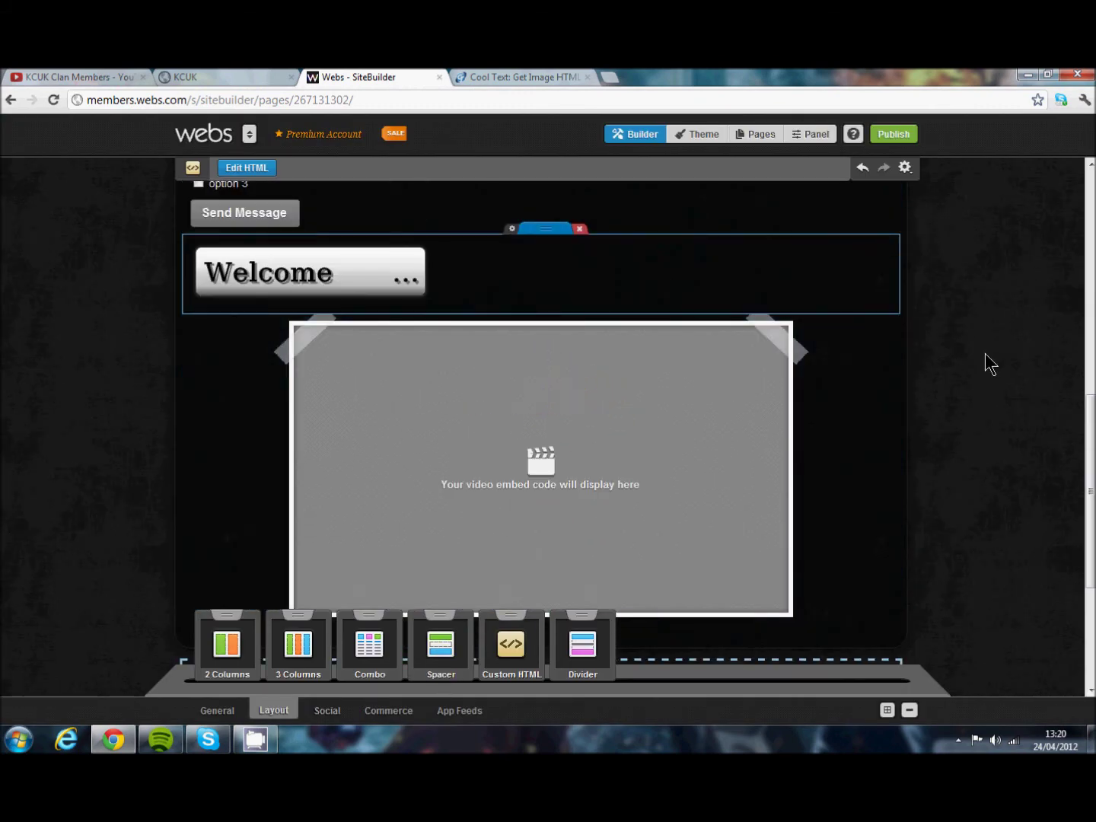
left_click(326, 710)
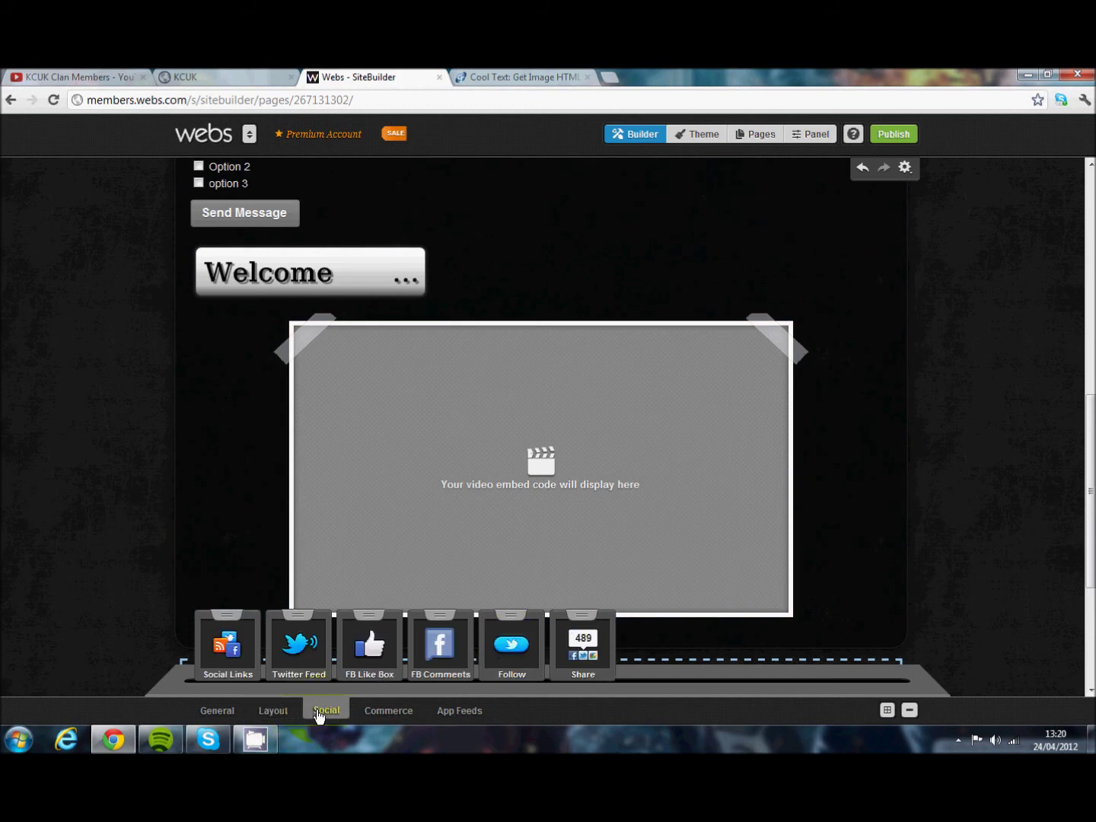
left_click_drag(229, 642, 380, 309)
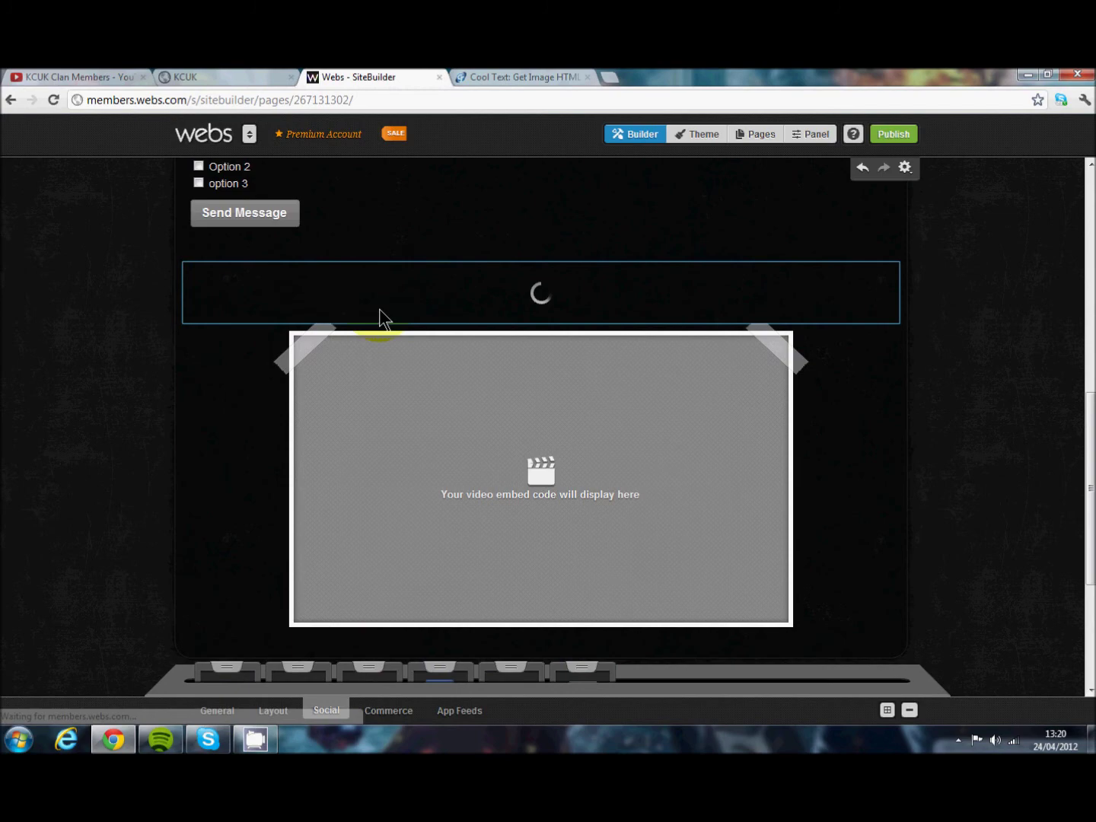
double_click(491, 322)
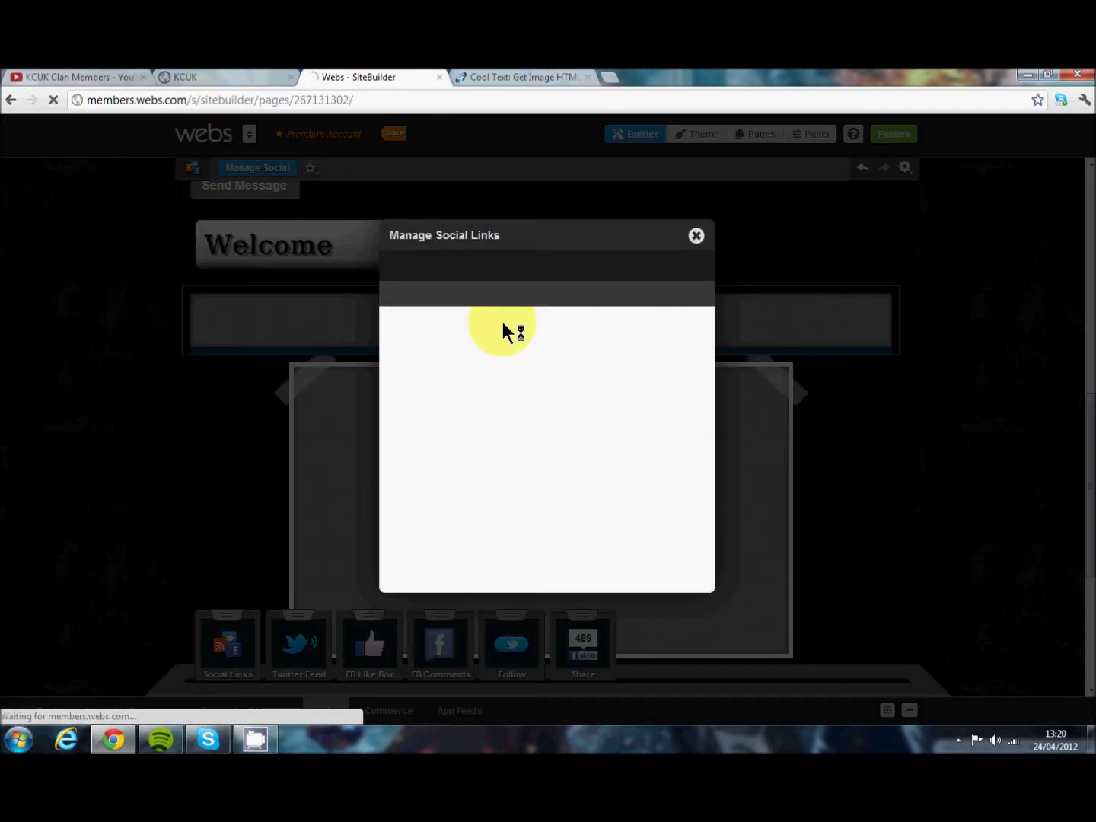
left_click(645, 335)
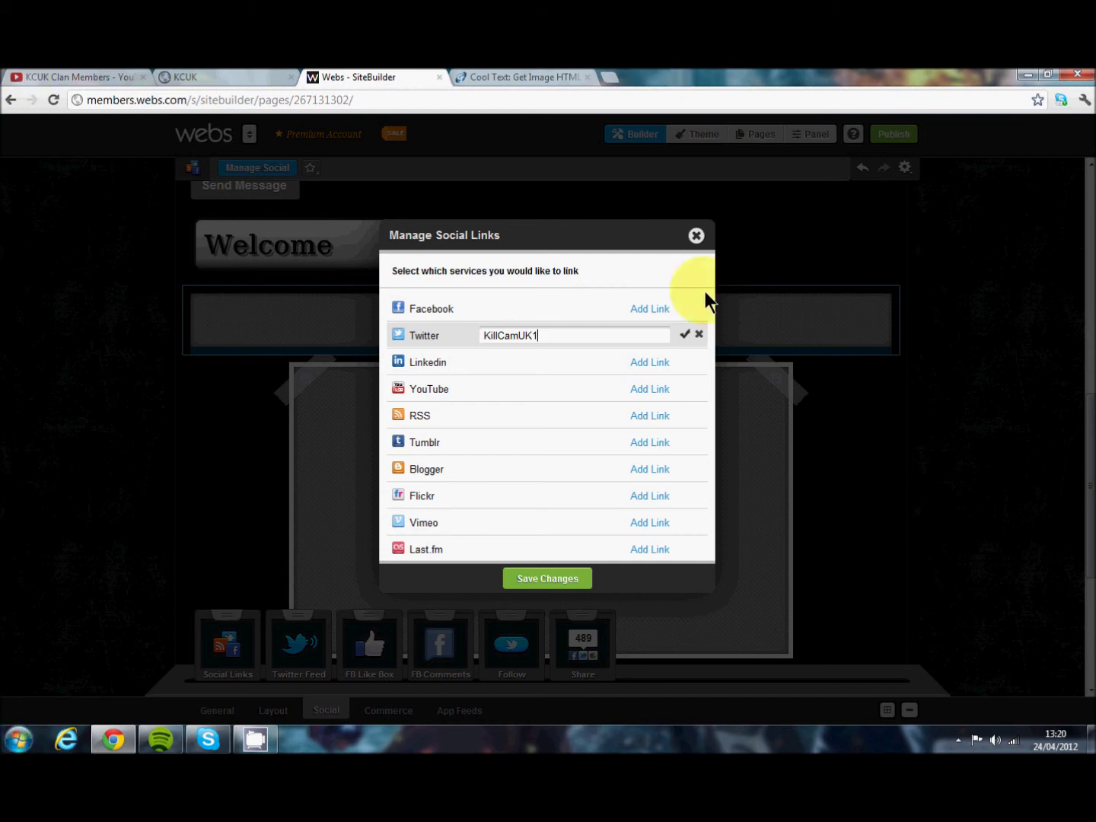
left_click(685, 334)
left_click(572, 576)
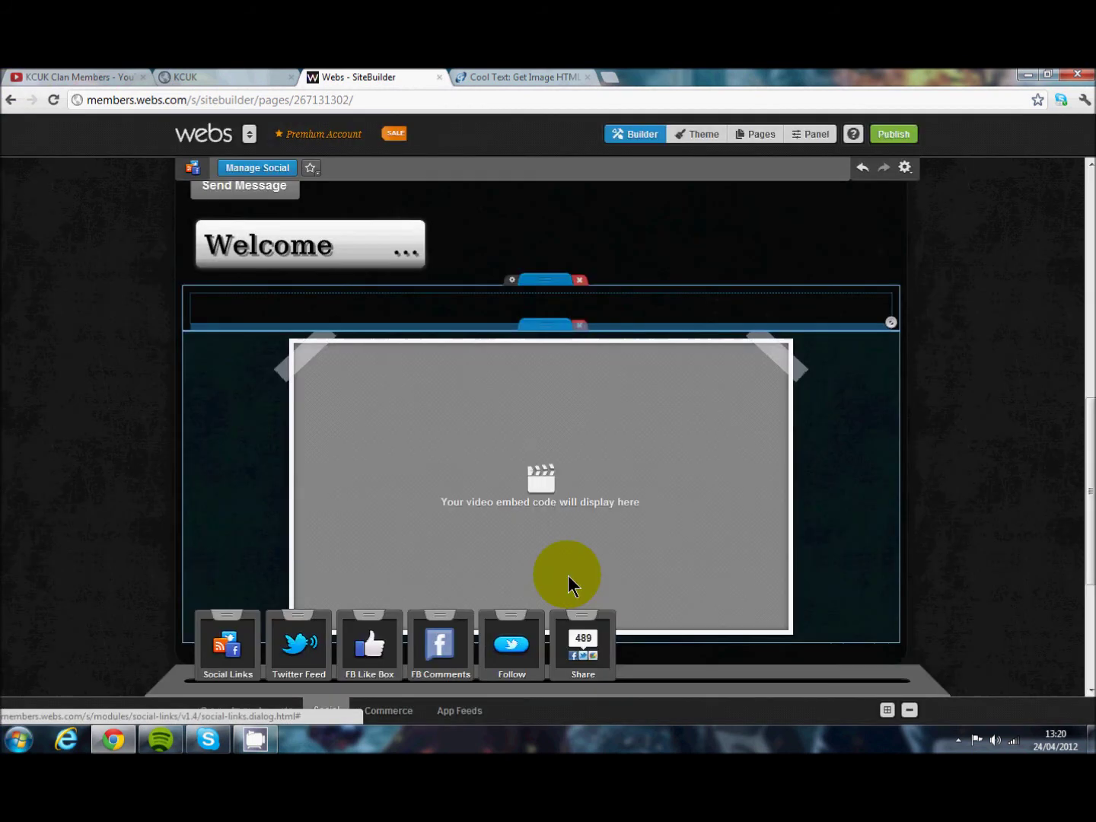
left_click(590, 369)
left_click(321, 448)
- Try out a Twitter Feed module above the Twitter link icon with the username killcam1
left_click_drag(297, 643, 443, 296)
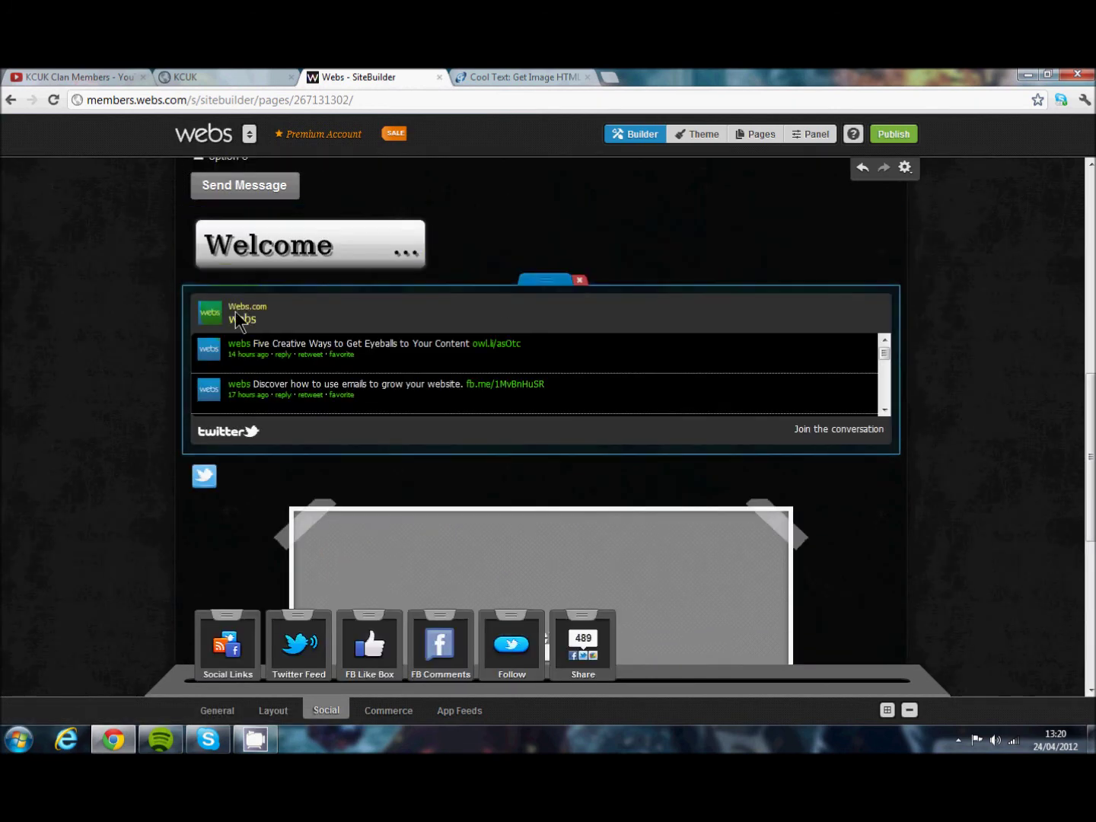
left_click(289, 306)
double_click(346, 168)
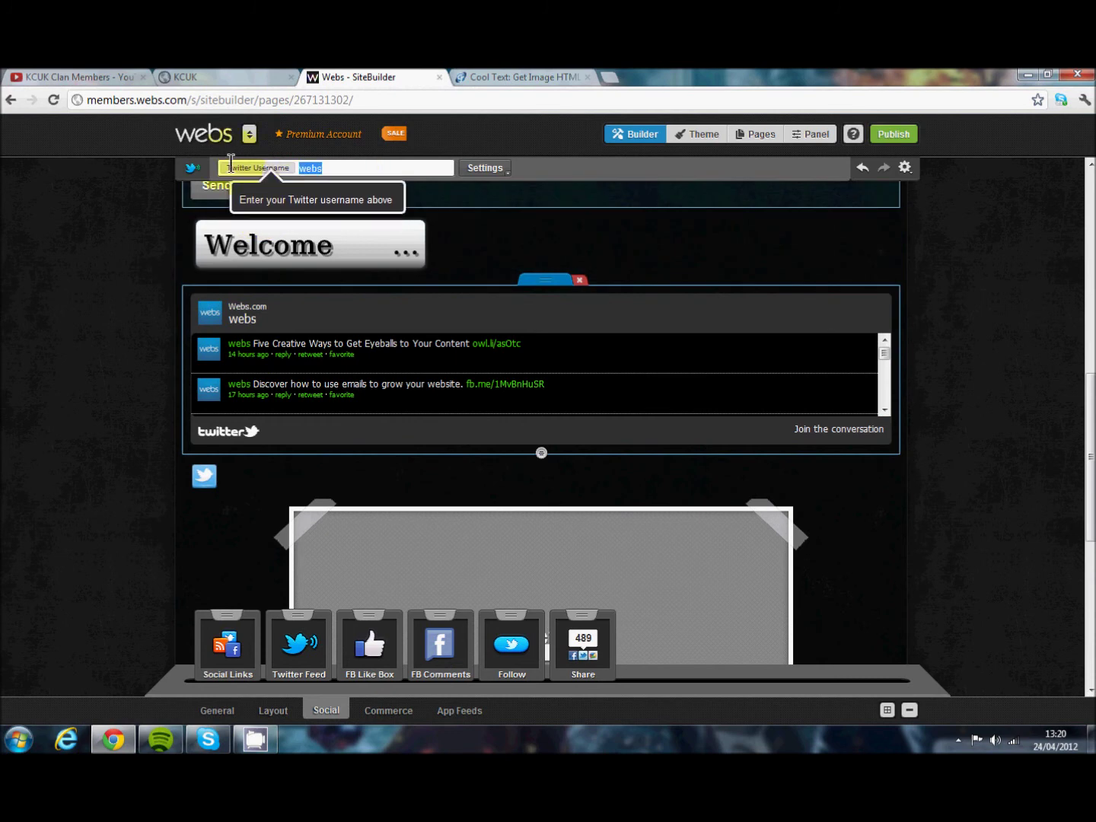
type("killcam1")
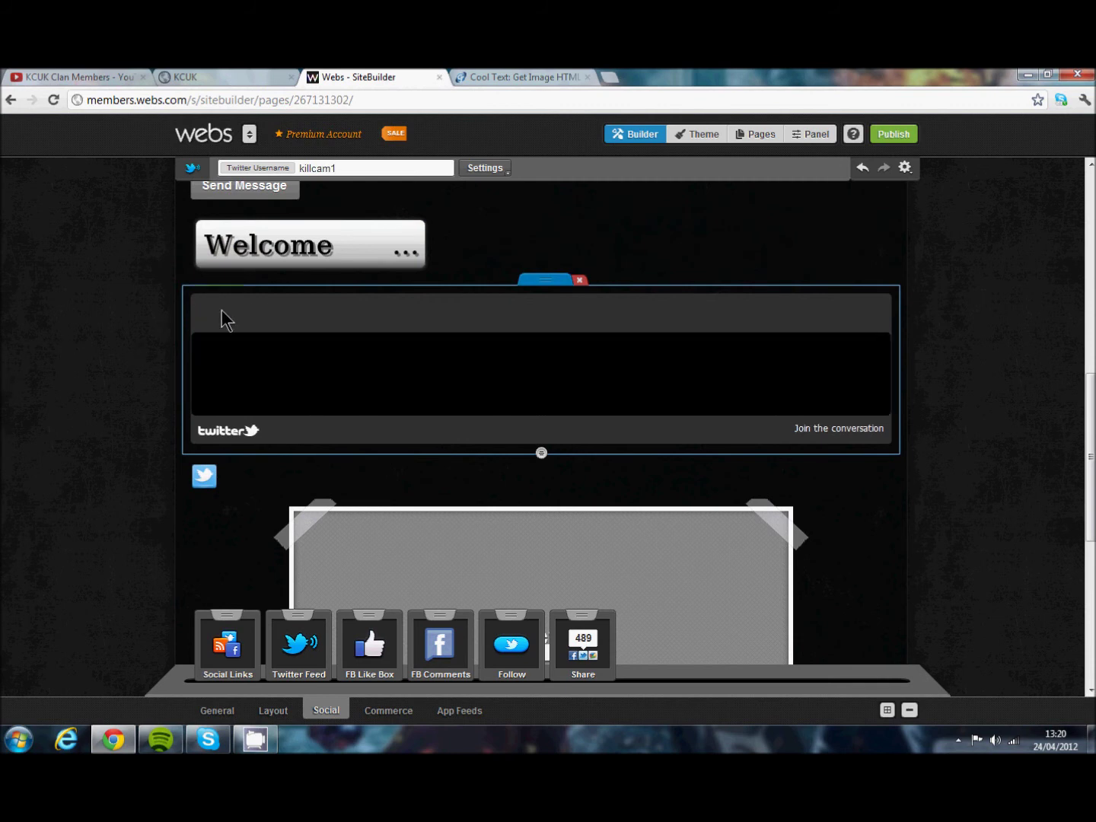
- Change the feed's Twitter username to KillCamuk1, and delete the Twitter Feed module
left_click(314, 170)
key("Delete")
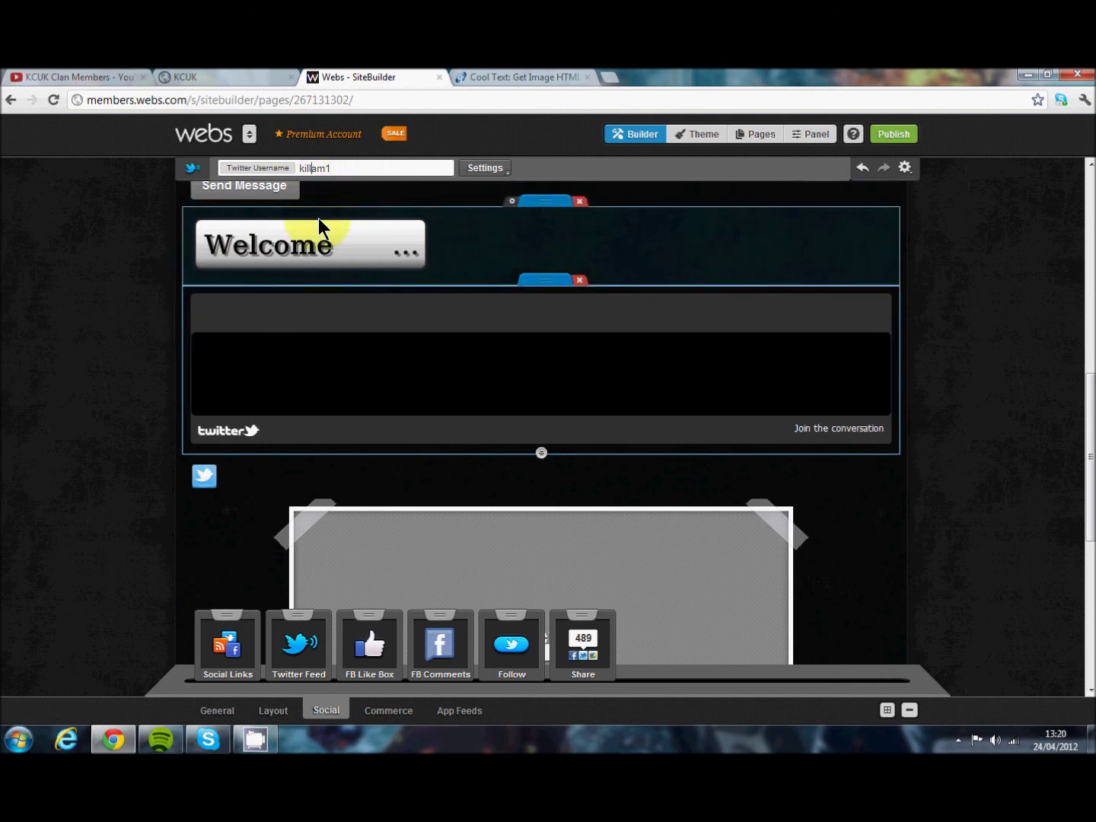
type("C")
key("Left")
key("Left")
key("Left")
key("Left")
key("BackSpace")
type("K")
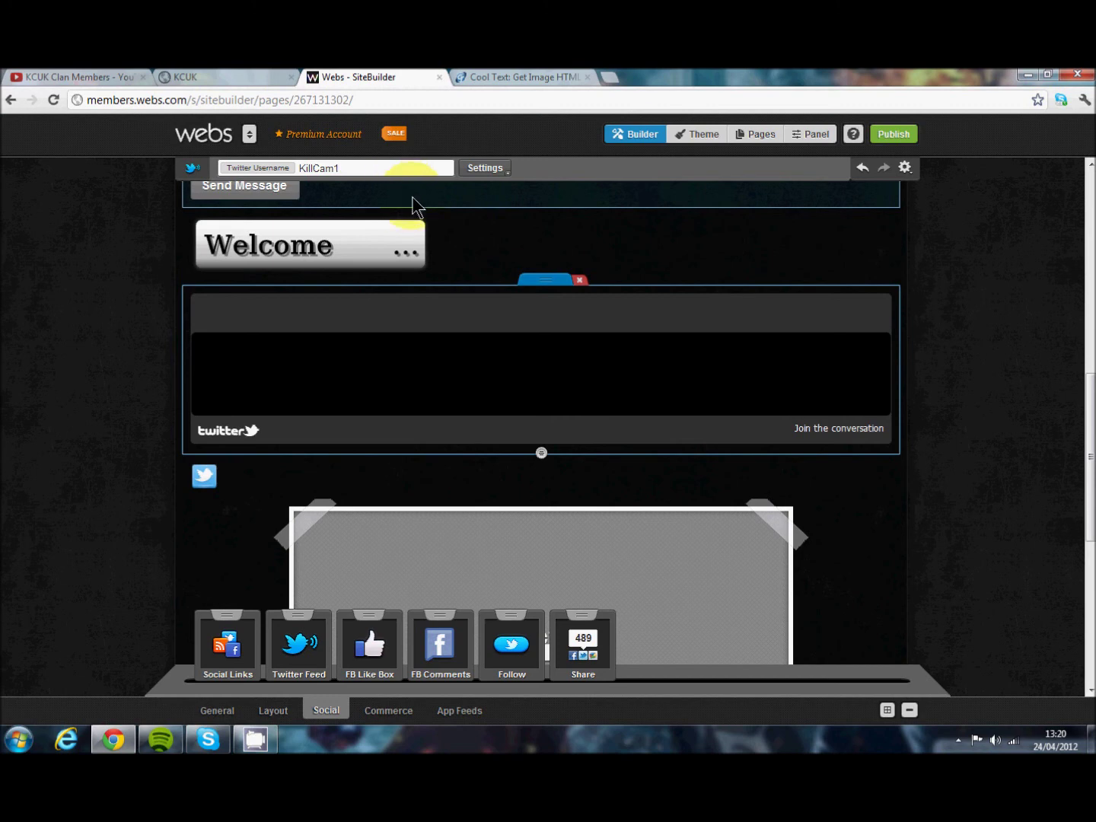
type("uk")
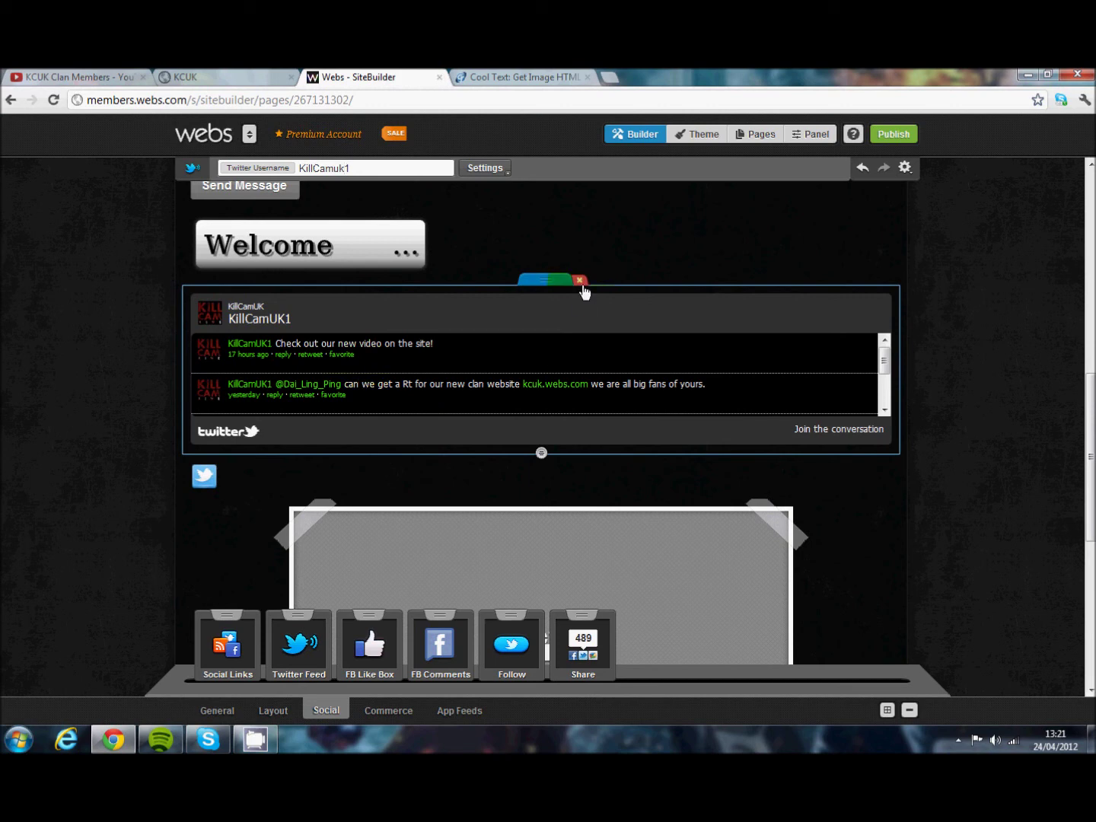
left_click(579, 281)
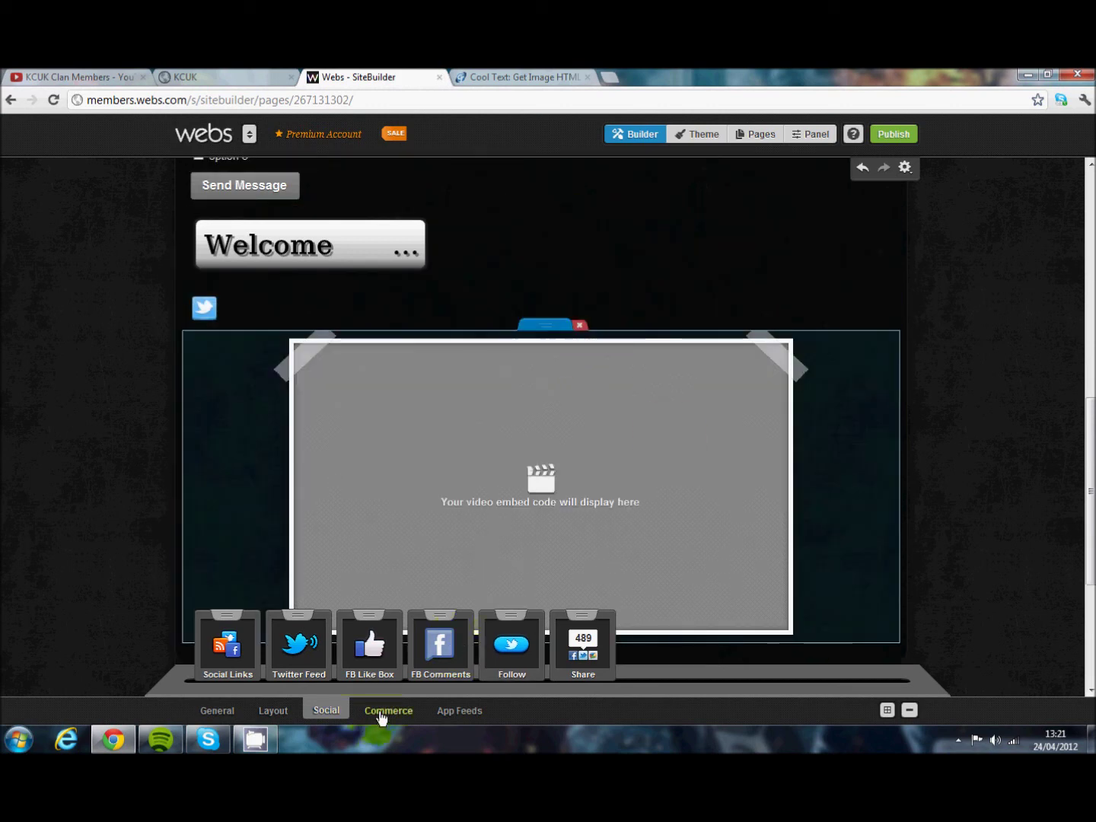
- Check the Commerce modules, and add a Members Area module between the contact form and the Welcome button
left_click(381, 716)
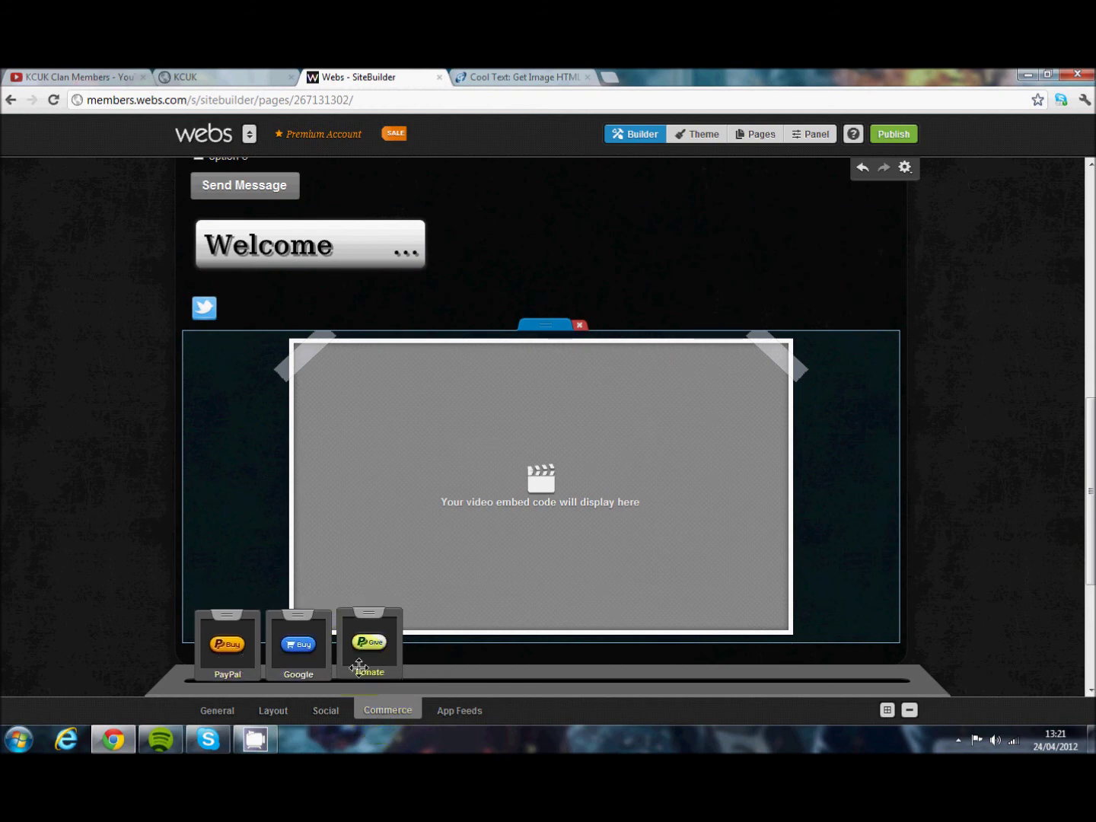
left_click(458, 711)
left_click_drag(219, 649, 492, 215)
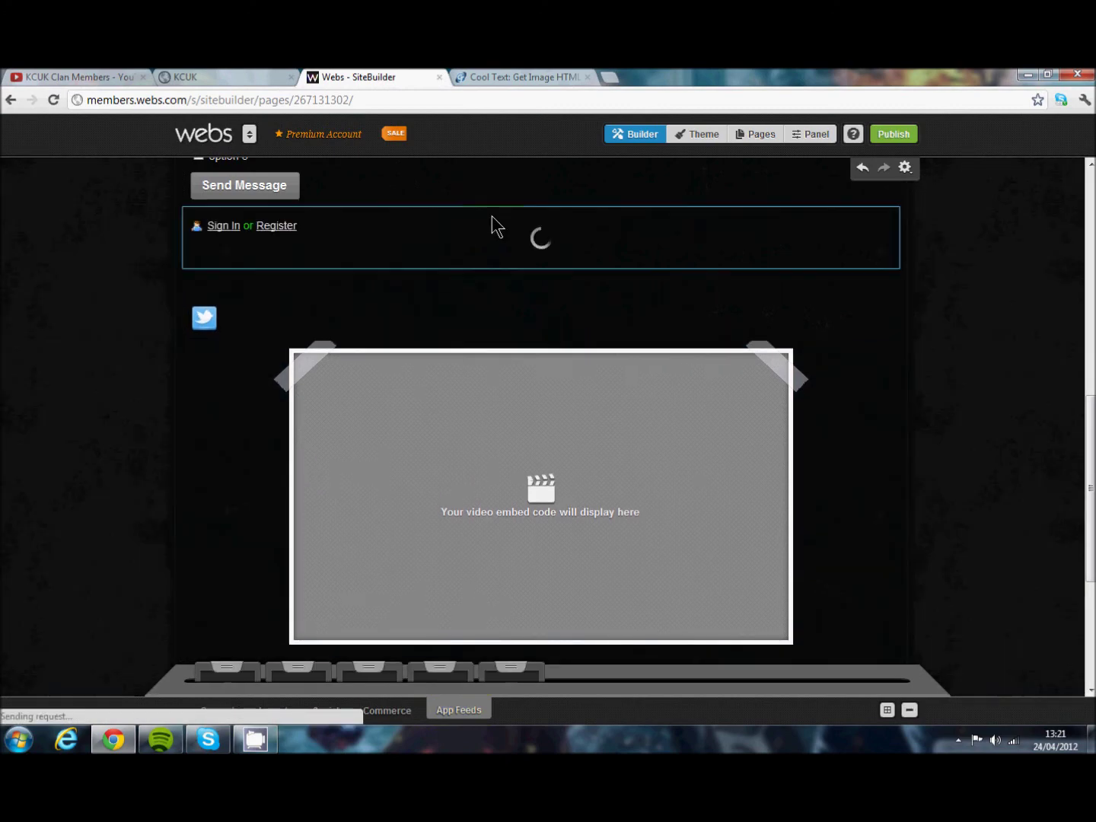
scroll(434, 415, "up", 2)
scroll(364, 444, "up", 1)
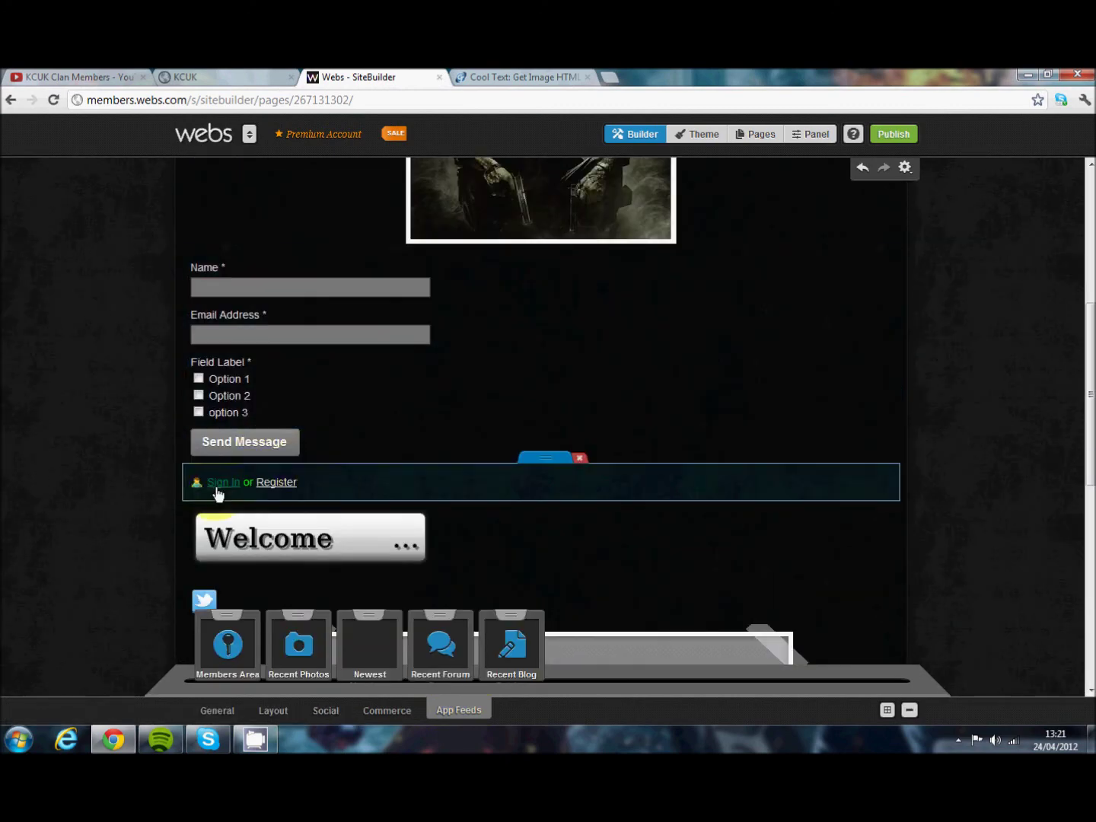
- Add a Recent Photos module under the sign-in and register links, with a Newest module directly below it
left_click_drag(312, 585, 403, 497)
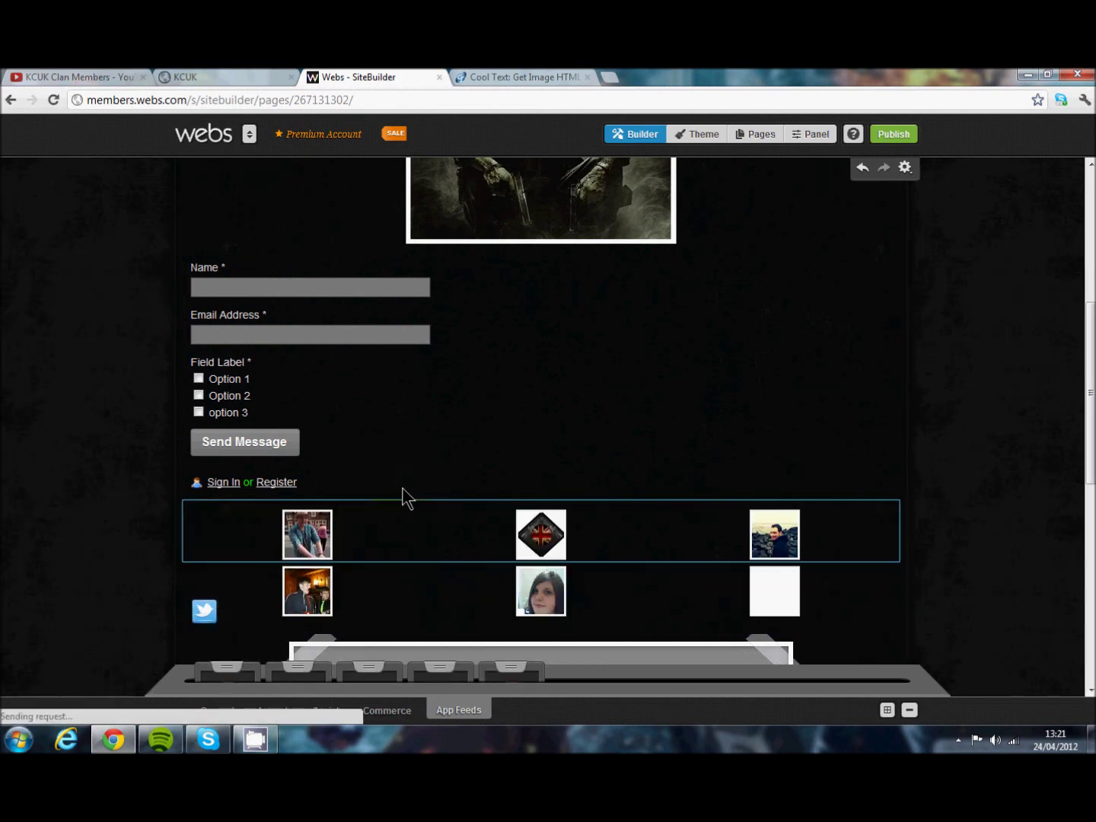
scroll(396, 510, "down", 3)
left_click_drag(371, 602, 496, 371)
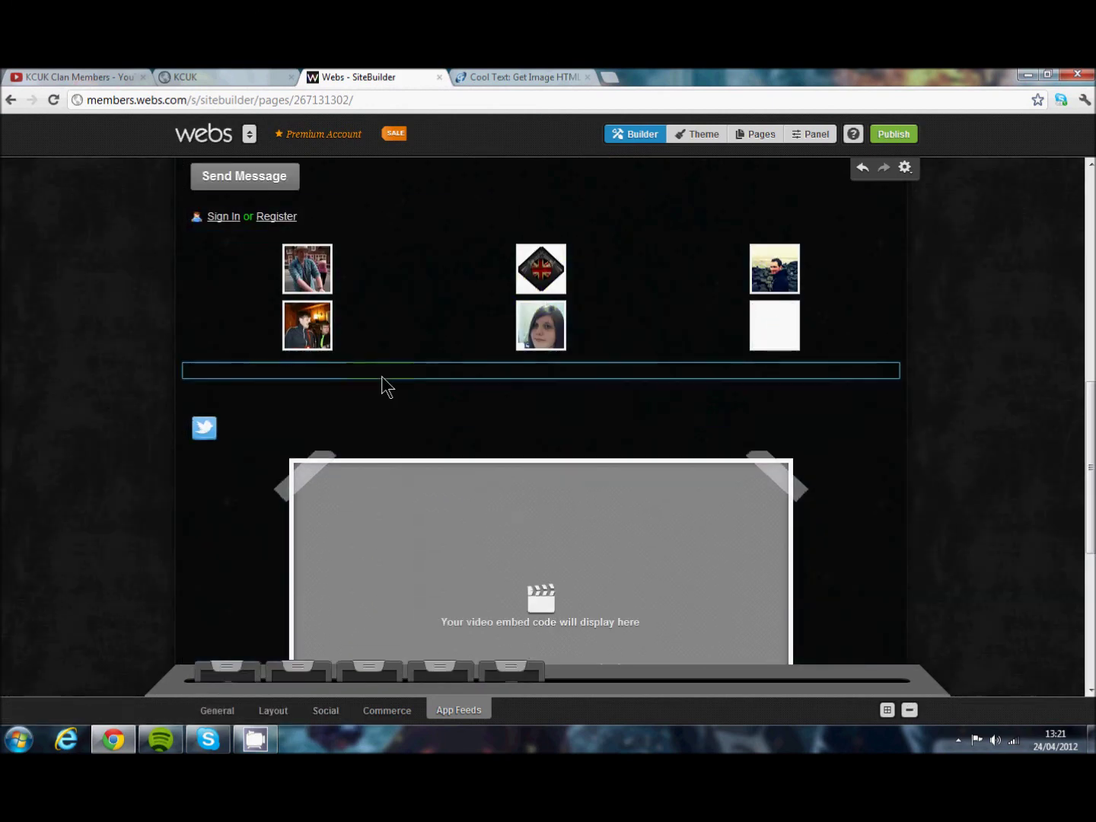
scroll(394, 362, "down", 3)
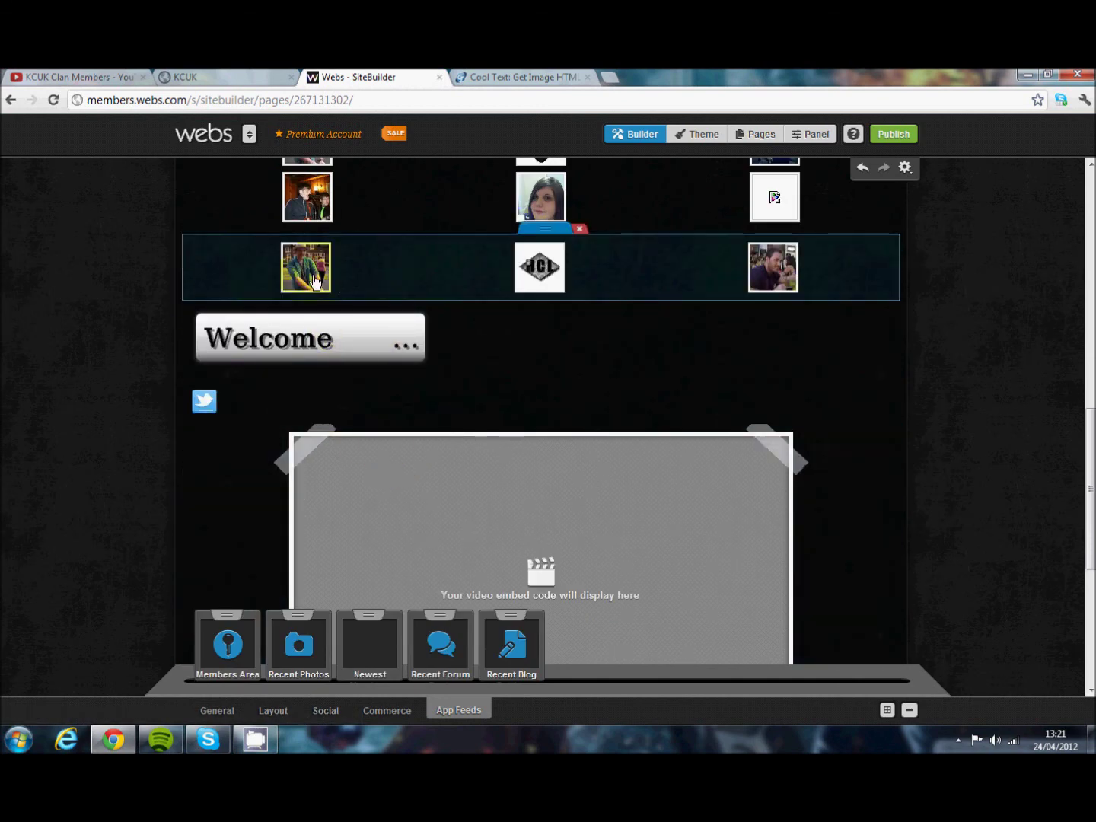
- Add a Recent Forum module below the Newest module and a Recent Blog module beneath it, above the Welcome button
left_click_drag(434, 621, 463, 497)
left_click_drag(525, 288, 532, 301)
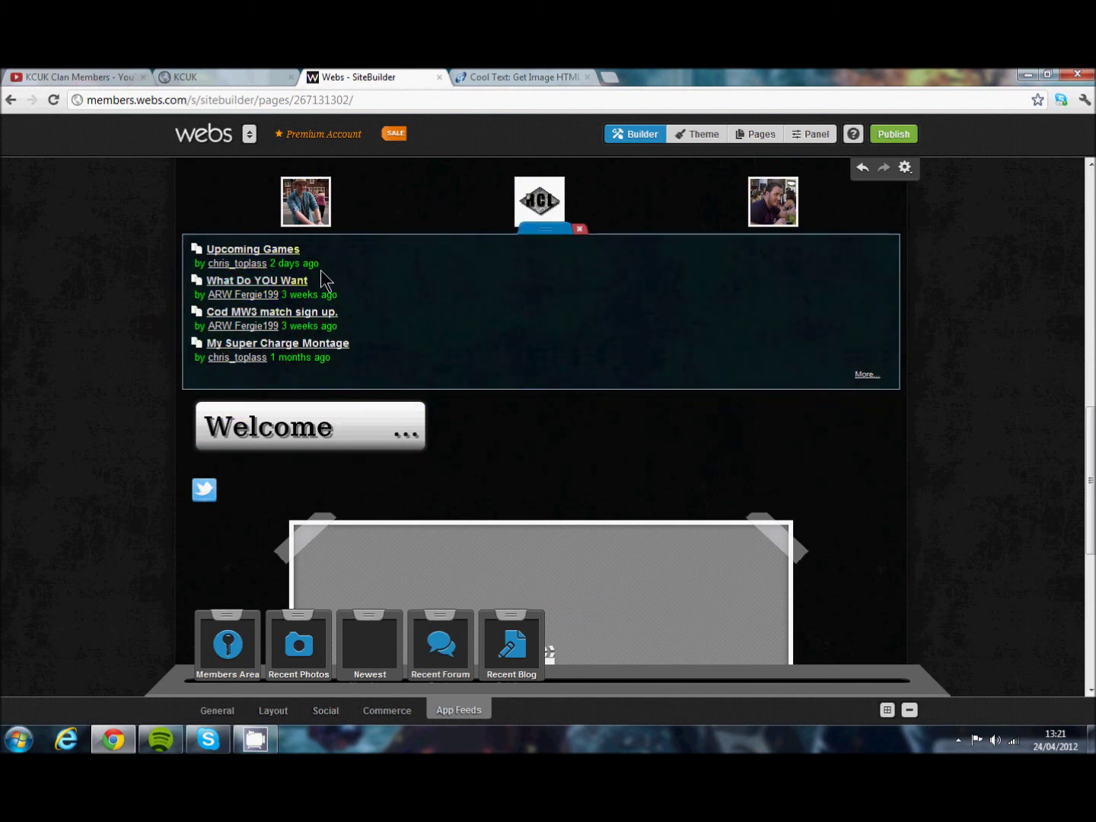
left_click_drag(524, 655, 495, 381)
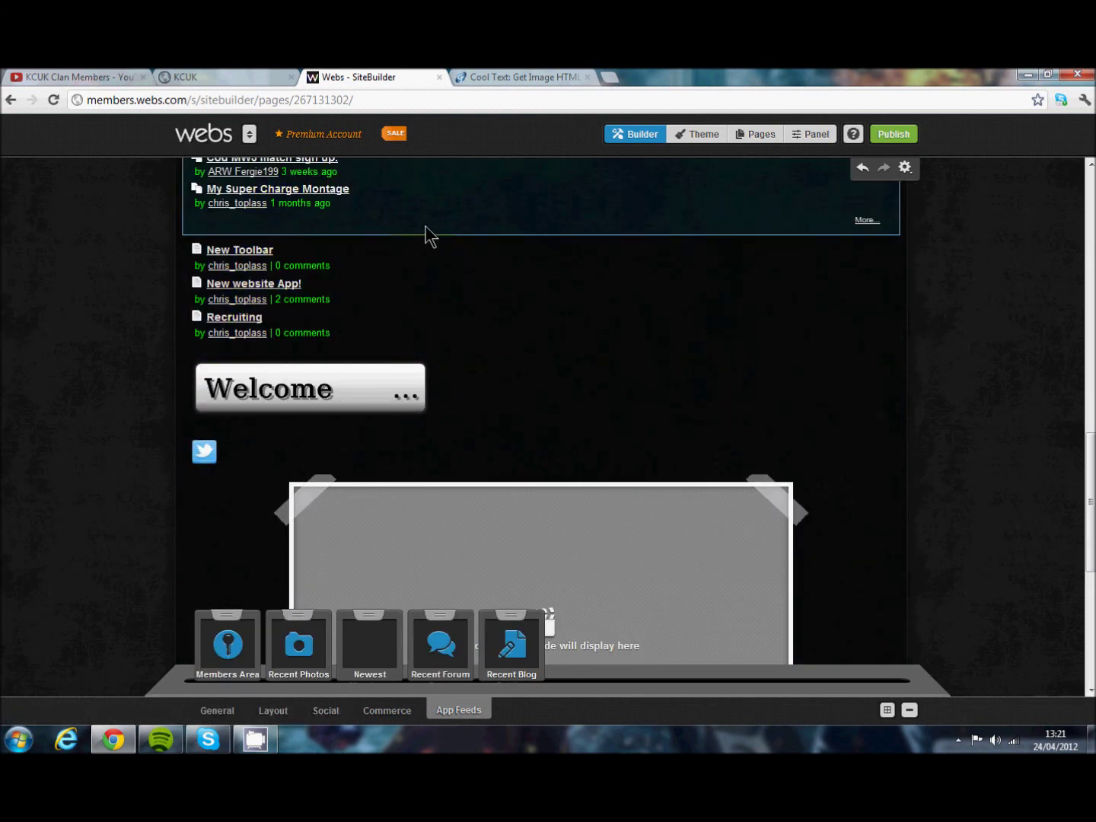
scroll(423, 259, "up", 4)
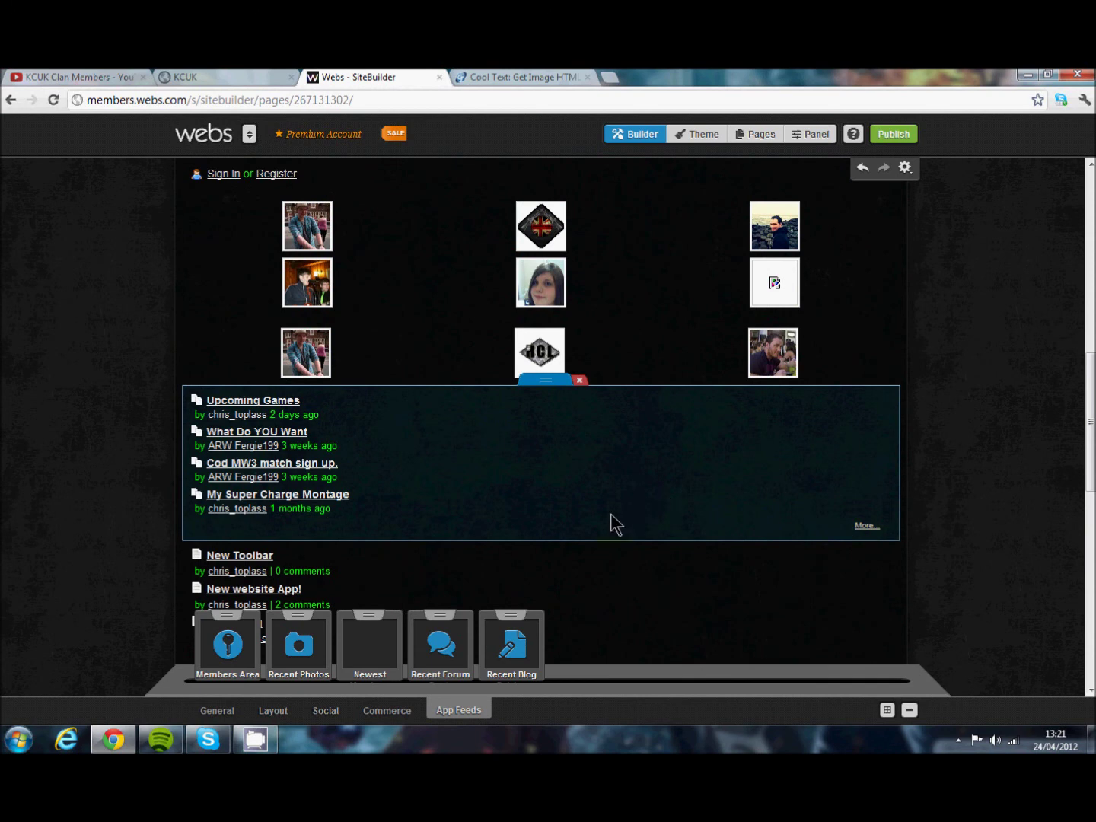
scroll(606, 526, "up", 3)
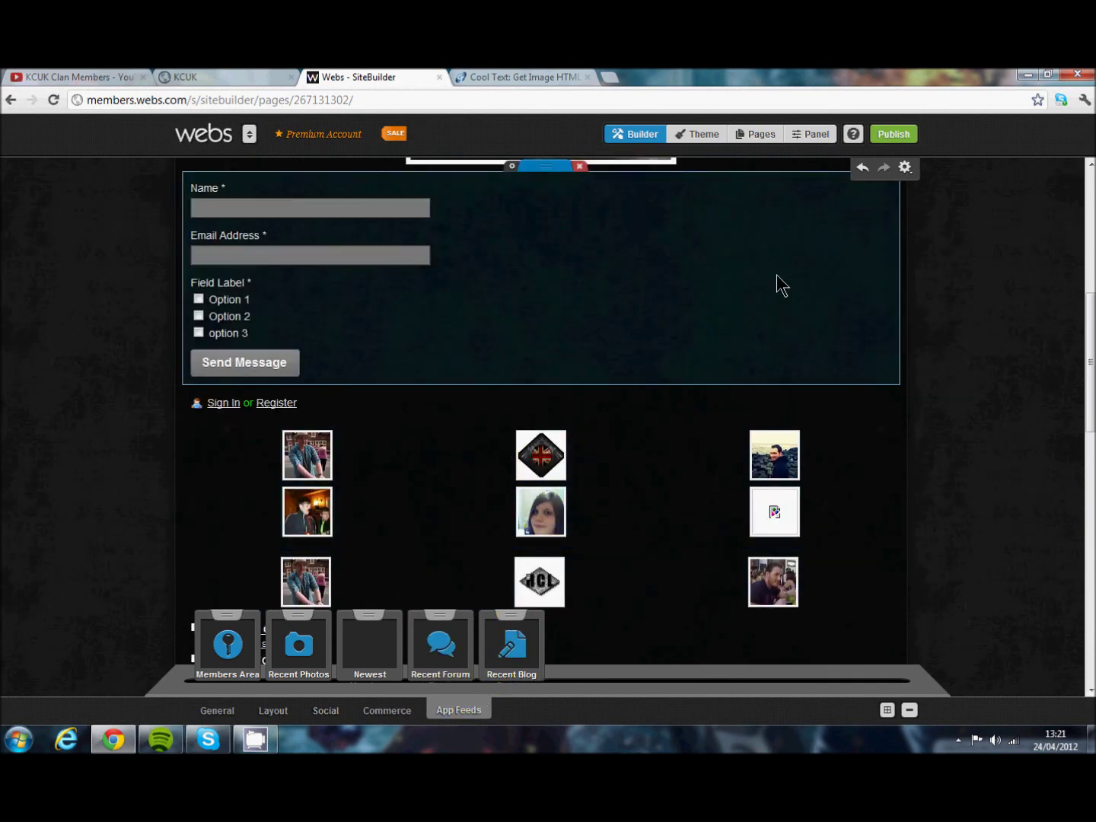
- Publish the site and close the Publish dialog
left_click(902, 134)
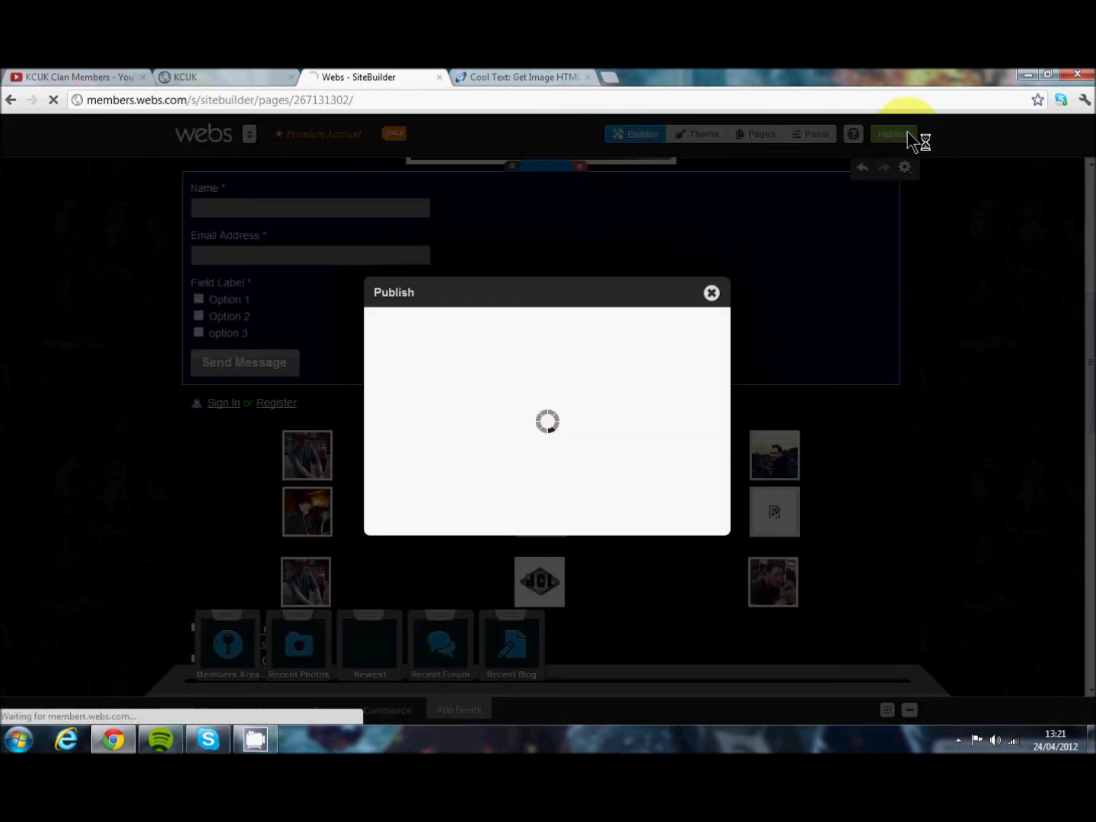
left_click(710, 297)
- Look over the whole test page, and open the site's Home page to examine its feeds, pictures and video module
scroll(839, 366, "up", 4)
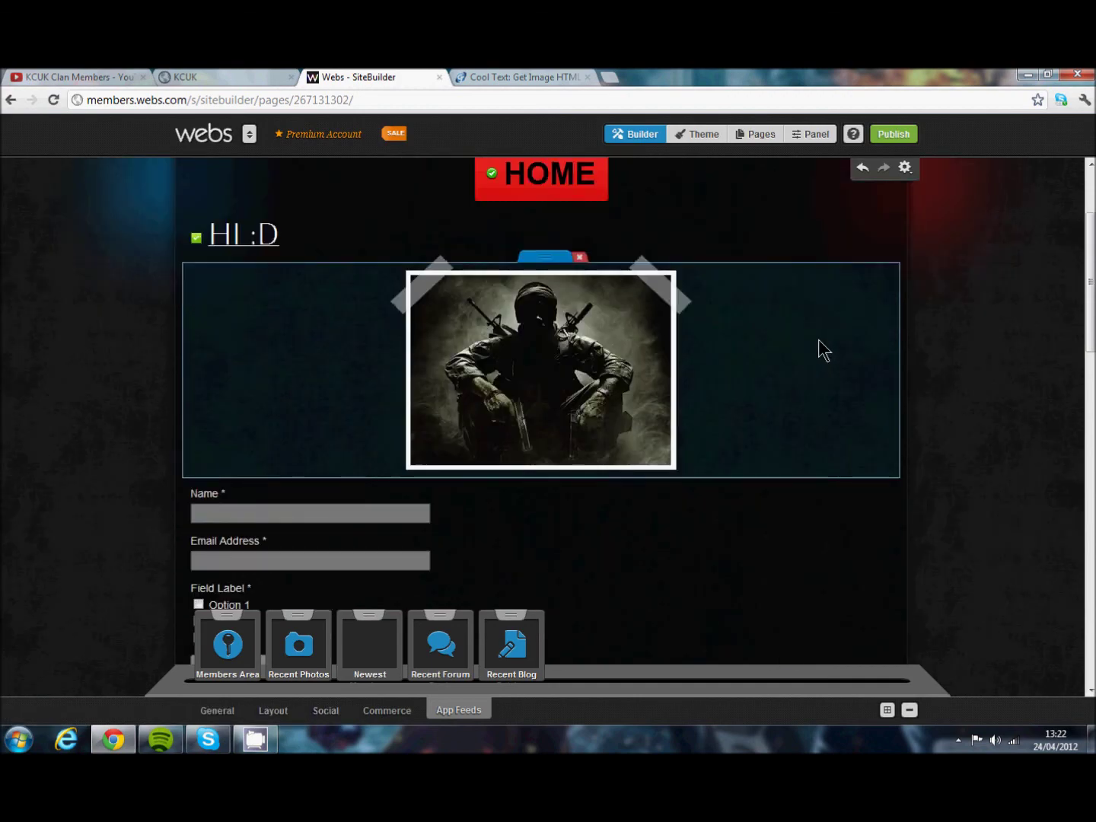
scroll(818, 338, "down", 10)
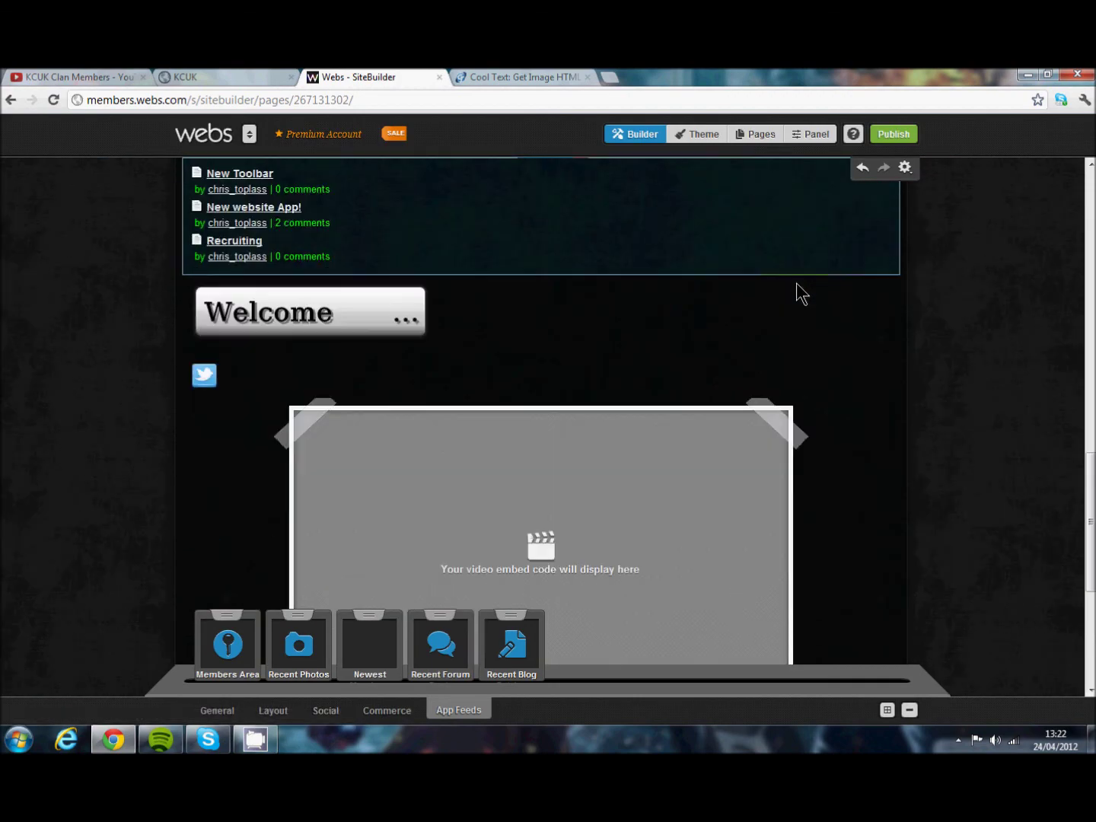
scroll(796, 284, "down", 5)
scroll(792, 286, "up", 2)
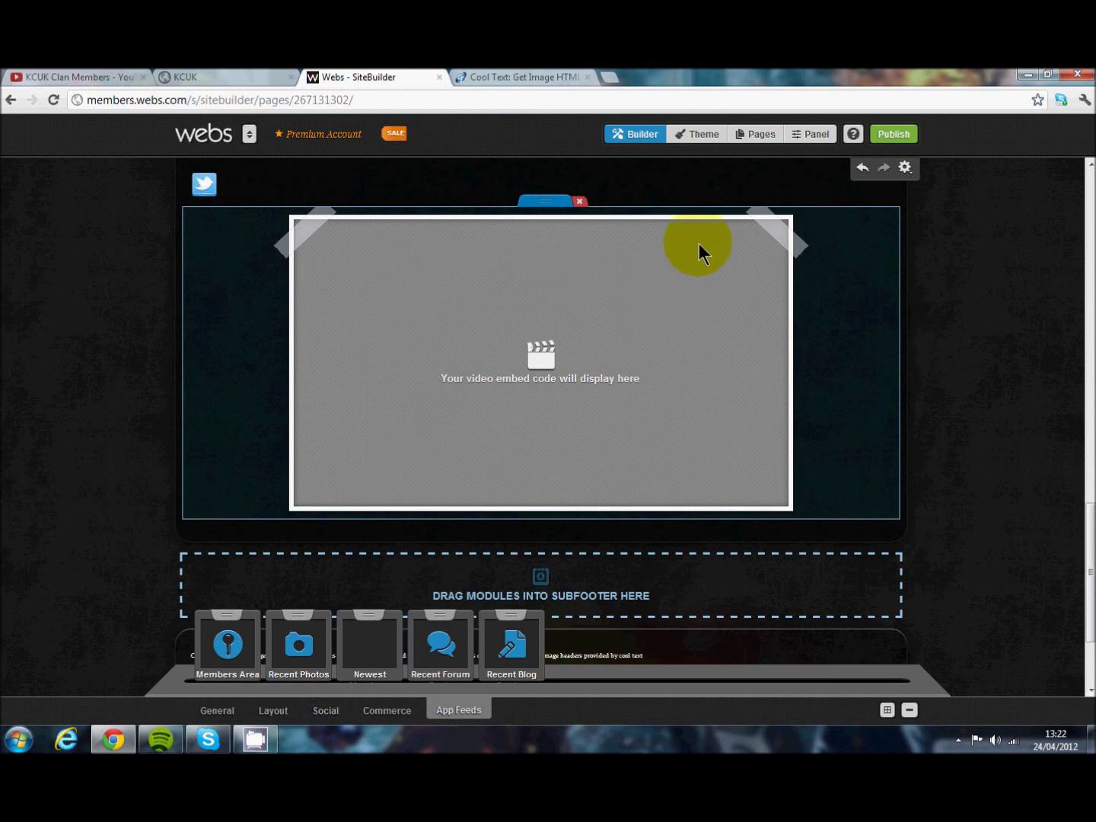
scroll(700, 251, "up", 12)
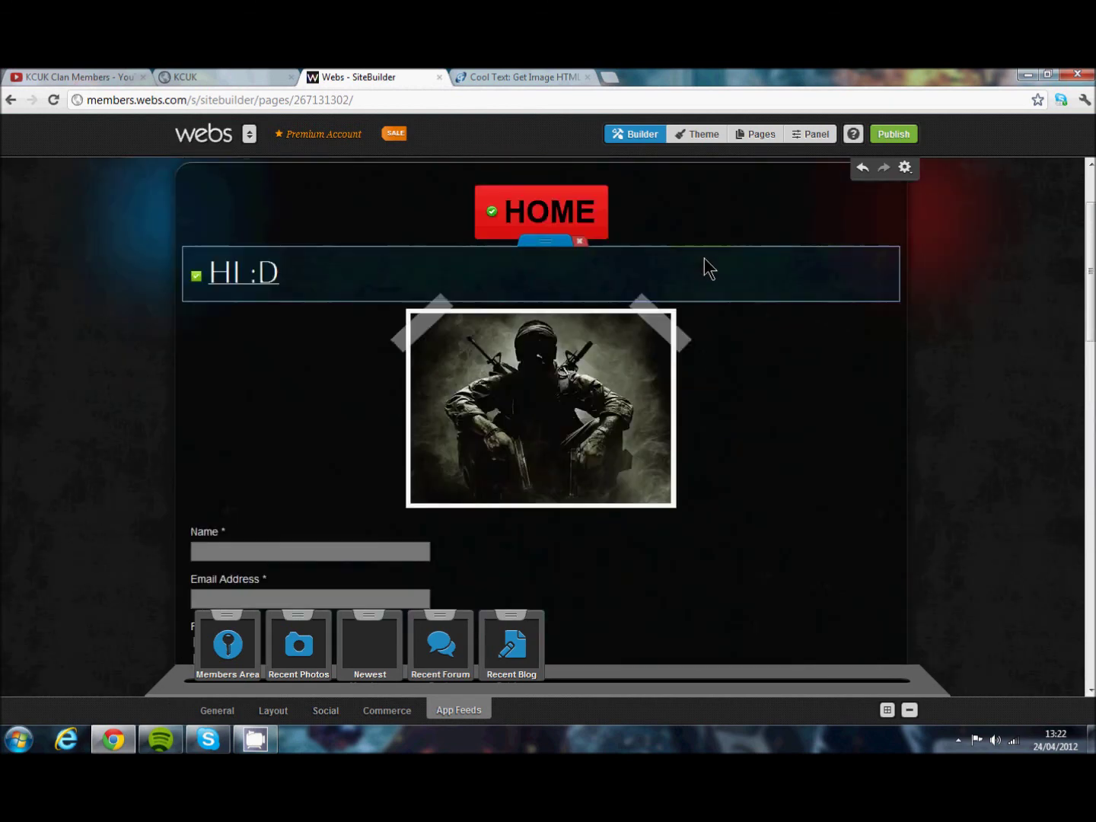
scroll(704, 258, "up", 3)
left_click(488, 218)
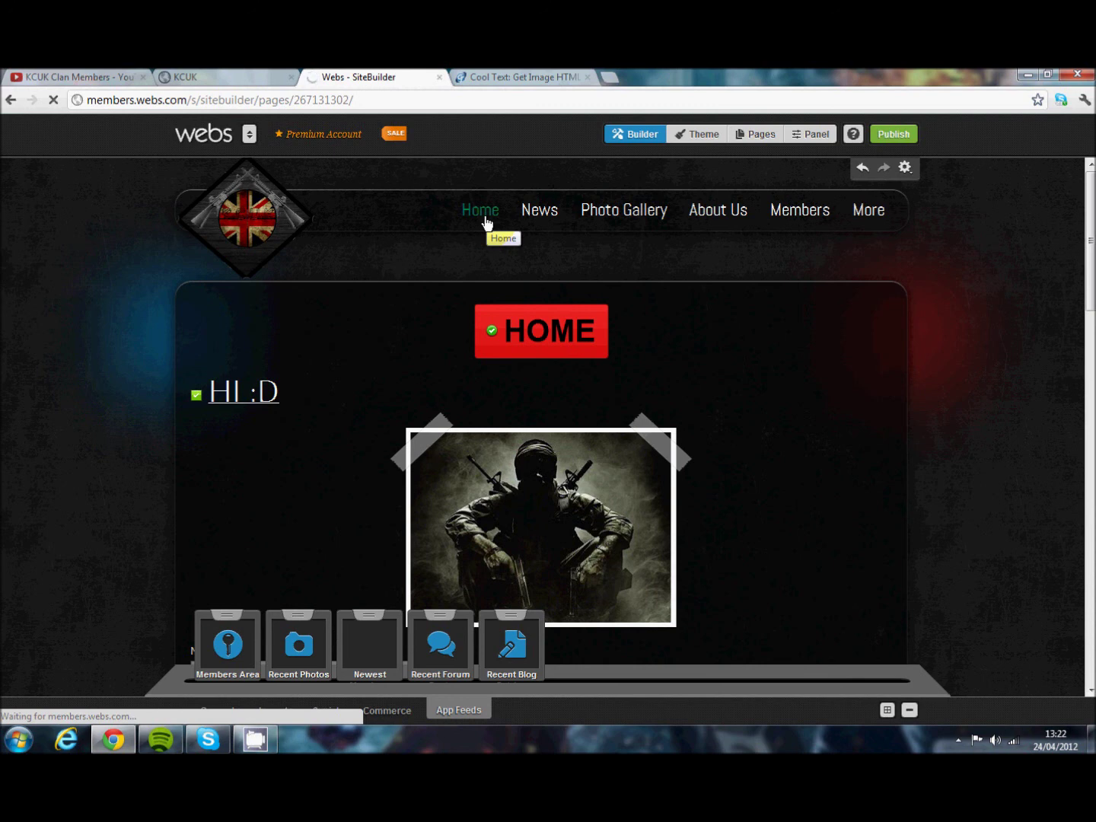
left_click(483, 217)
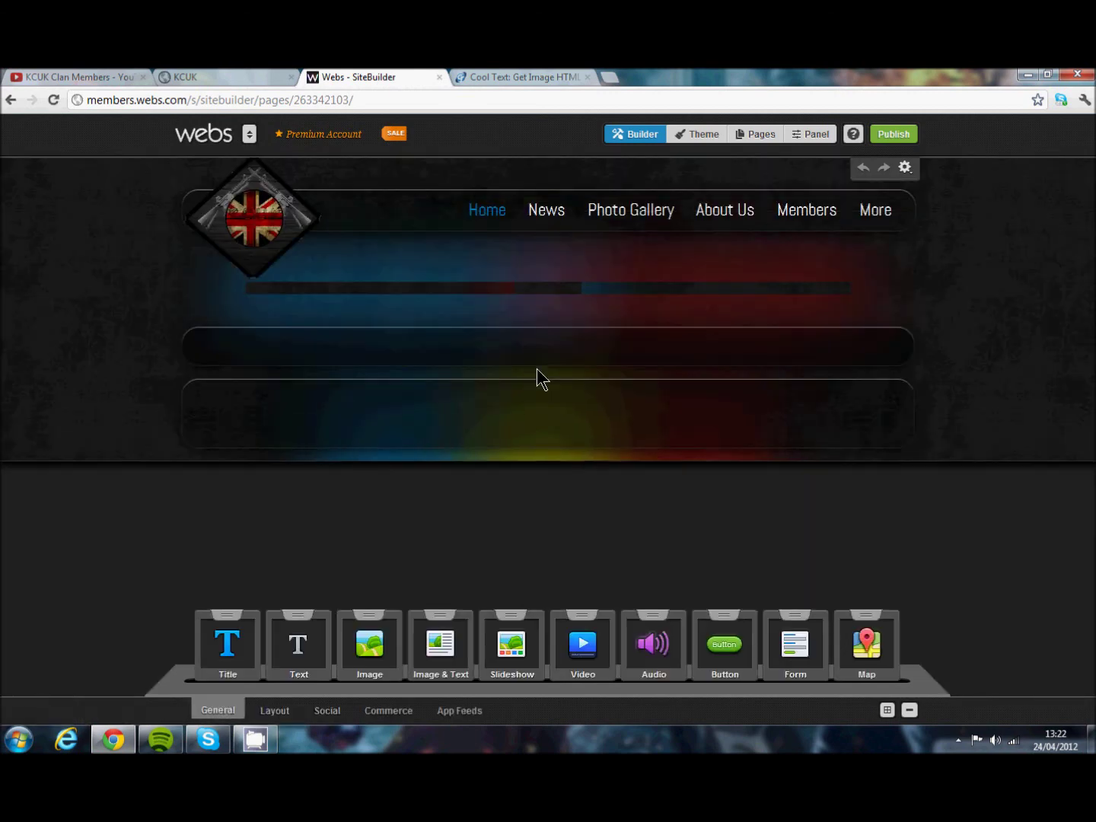
scroll(538, 370, "down", 3)
scroll(538, 373, "down", 6)
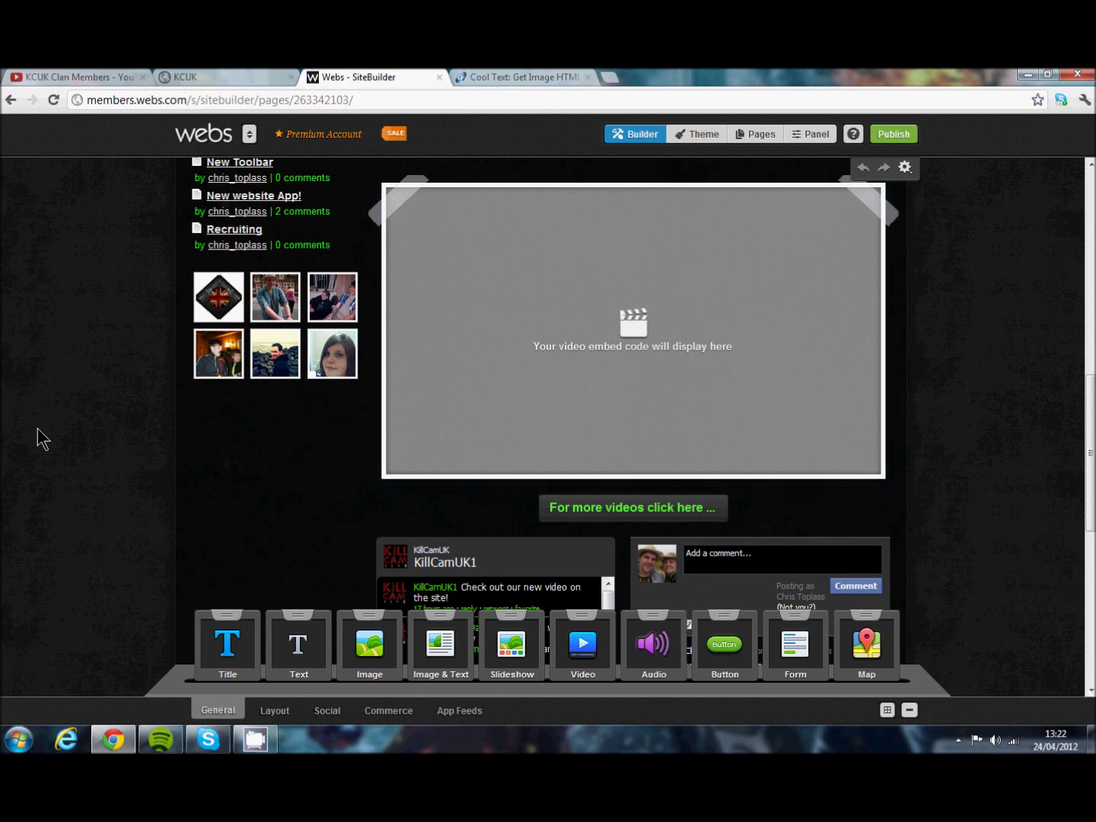
- View the live KCUK home page, return to the Webs SiteBuilder and close the Cool Text page
left_click(229, 76)
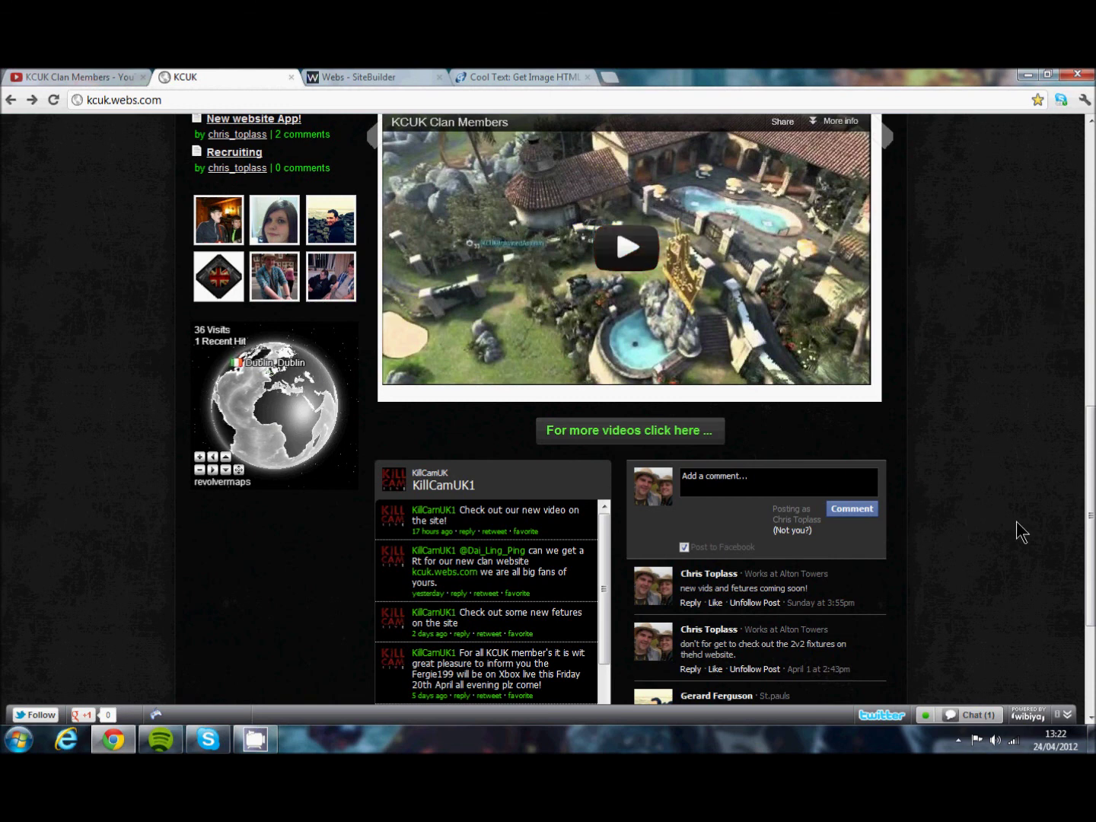
left_click(365, 78)
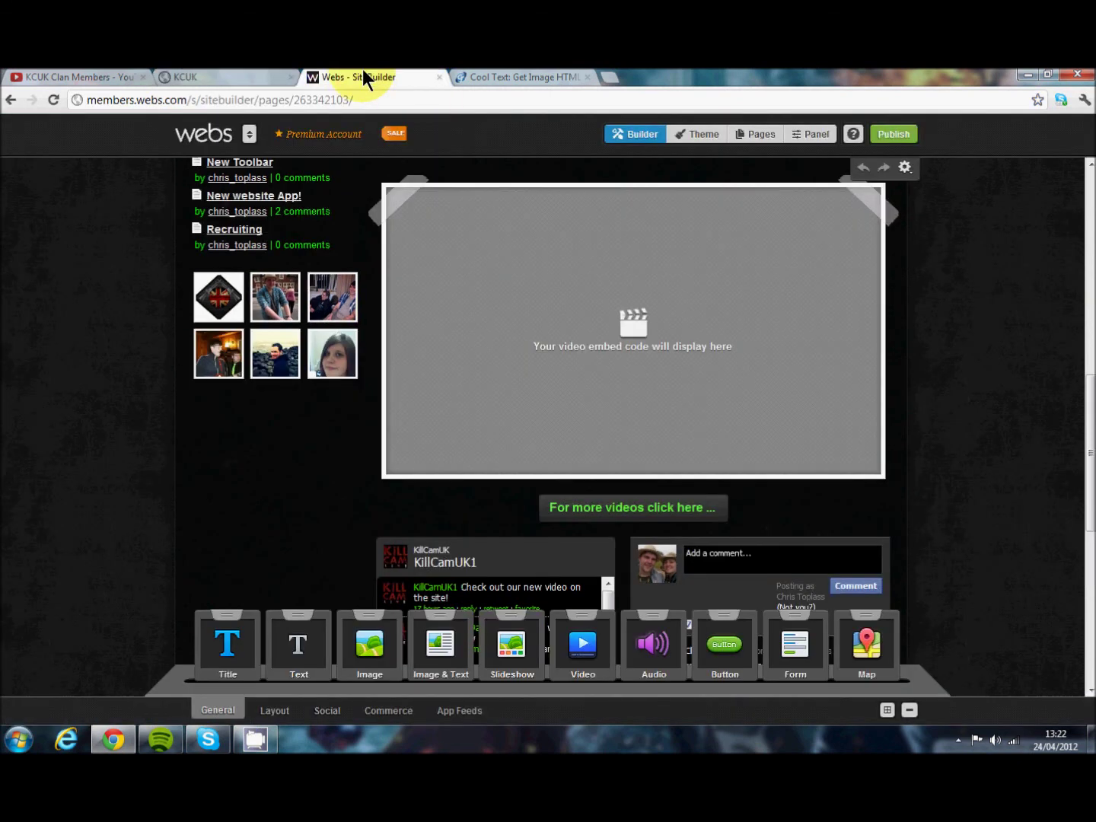
left_click(587, 77)
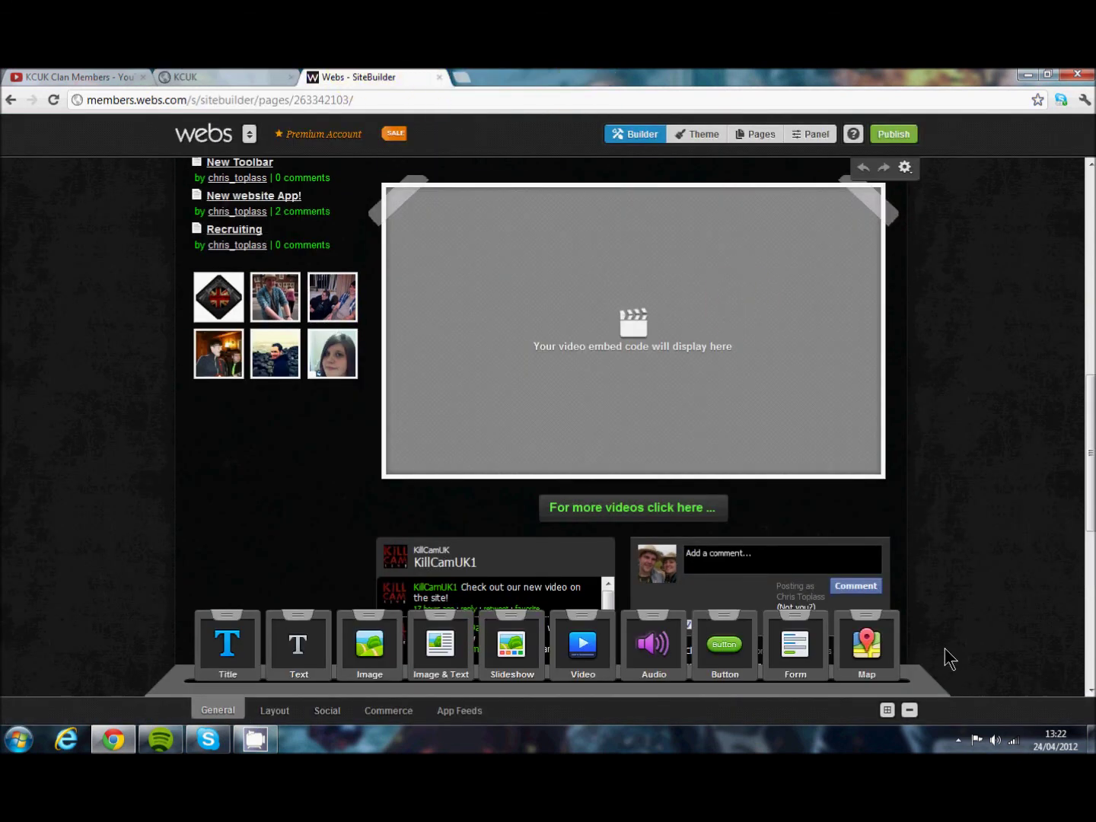